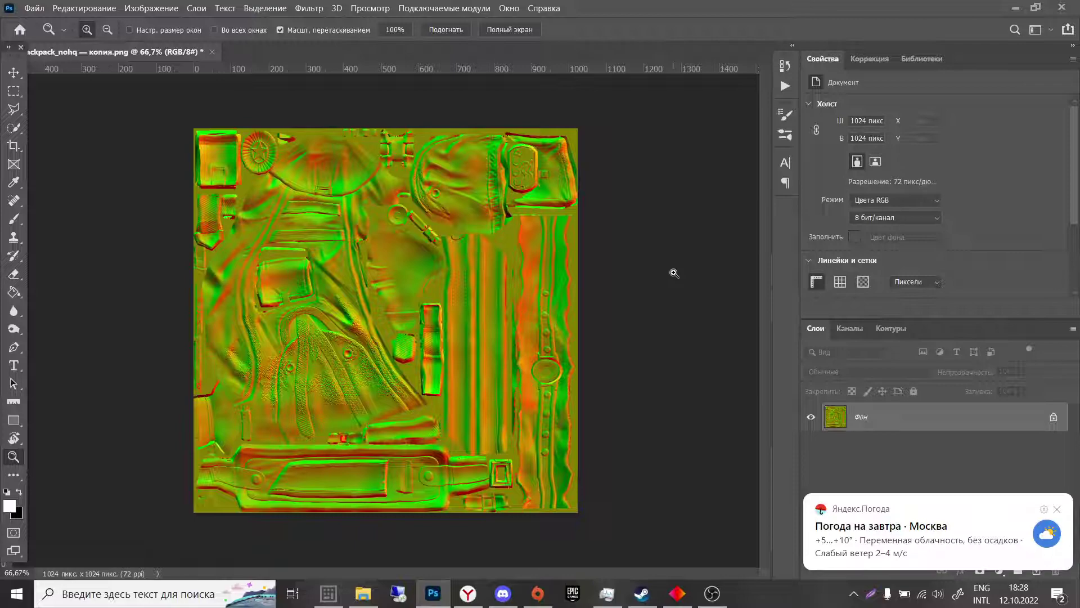
# - Dismiss the Yandex weather notification, then zoom in on the strap area and back out
pyautogui.click(1058, 509)
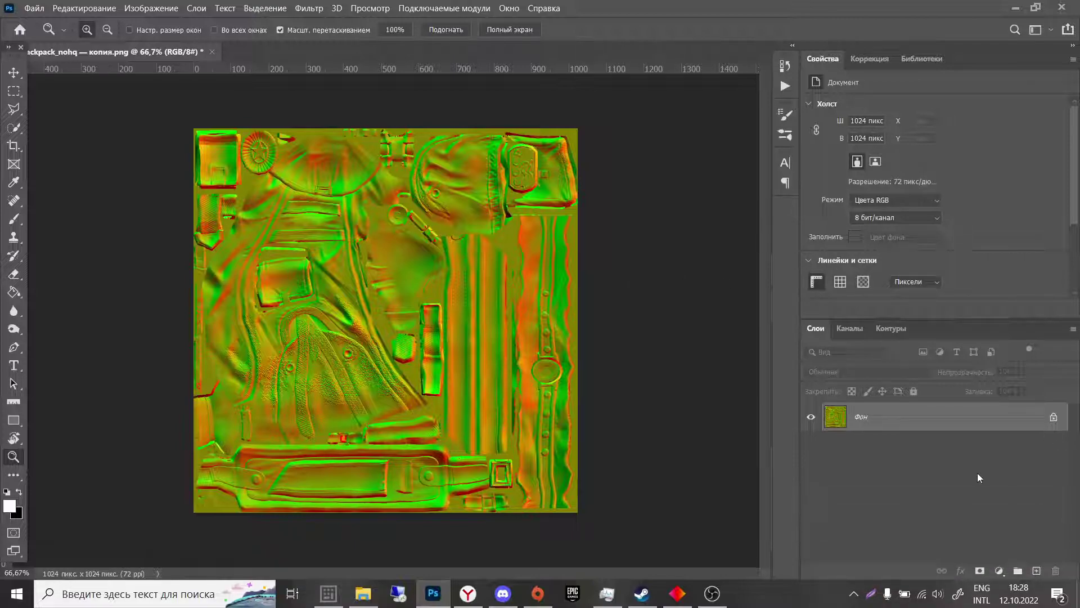
pyautogui.click(429, 392)
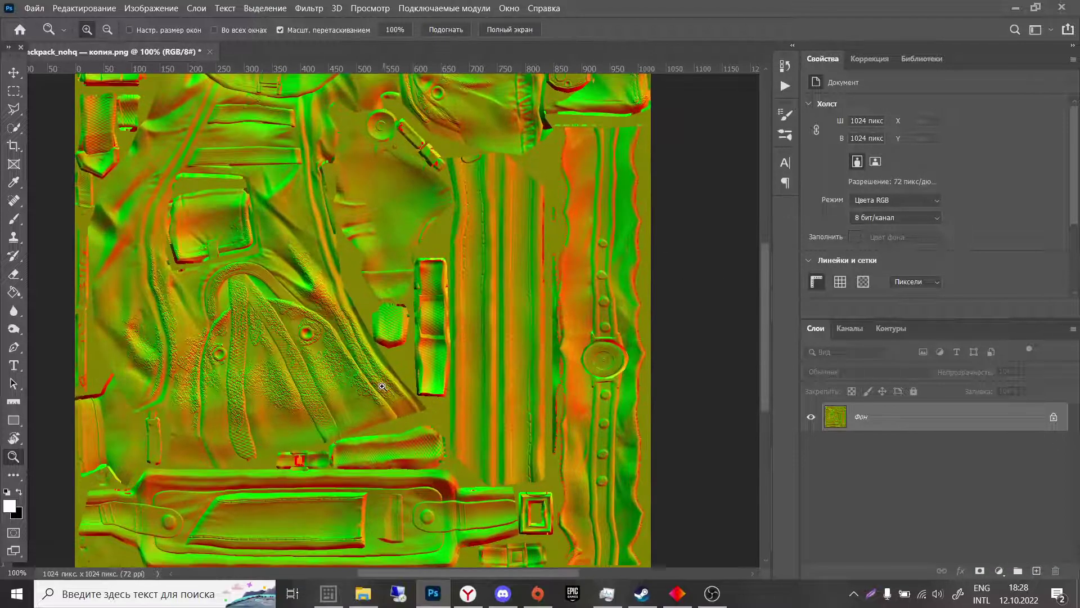
pyautogui.scroll(-1, 460, 287)
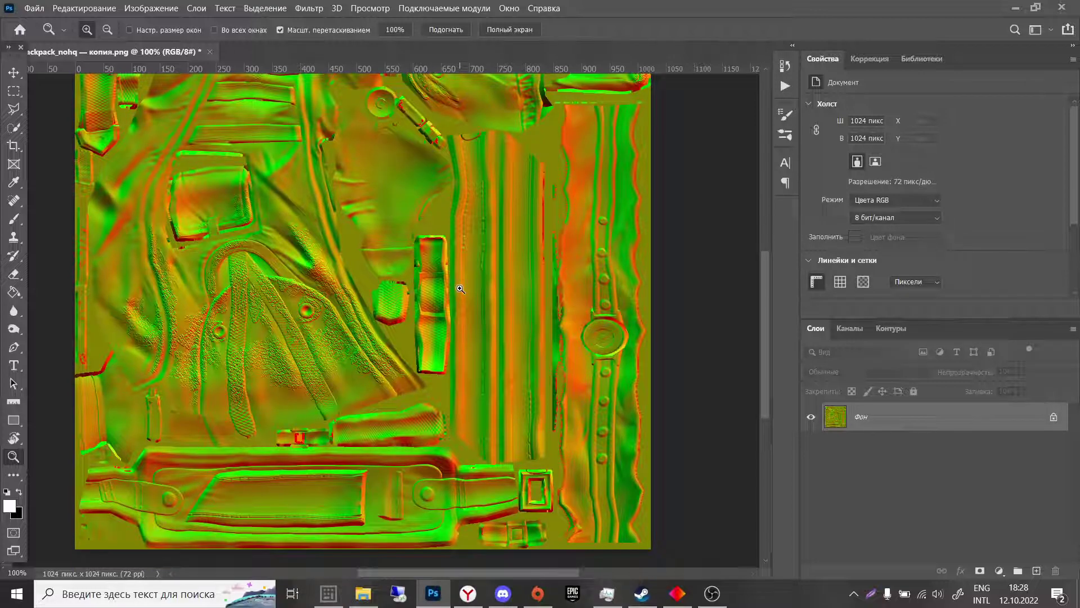
pyautogui.keyDown('alt'); pyautogui.click(460, 287); pyautogui.keyUp('alt')
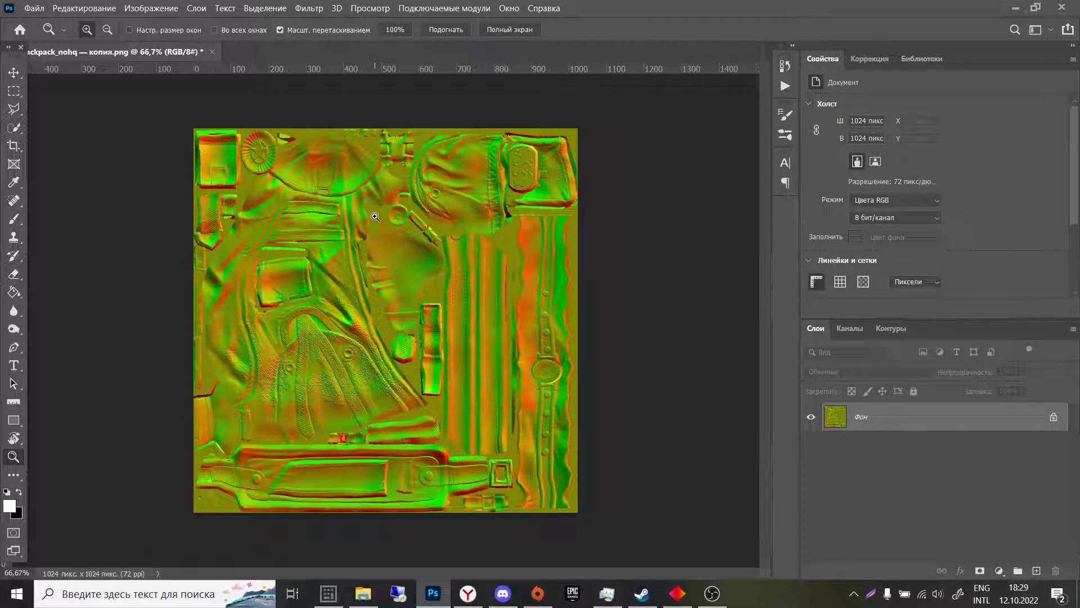
# - Preview a greener Color Balance via the Cyan–Red, Magenta–Green and Yellow–Blue sliders, then close it
pyautogui.click(151, 8)
pyautogui.moveTo(155, 42)
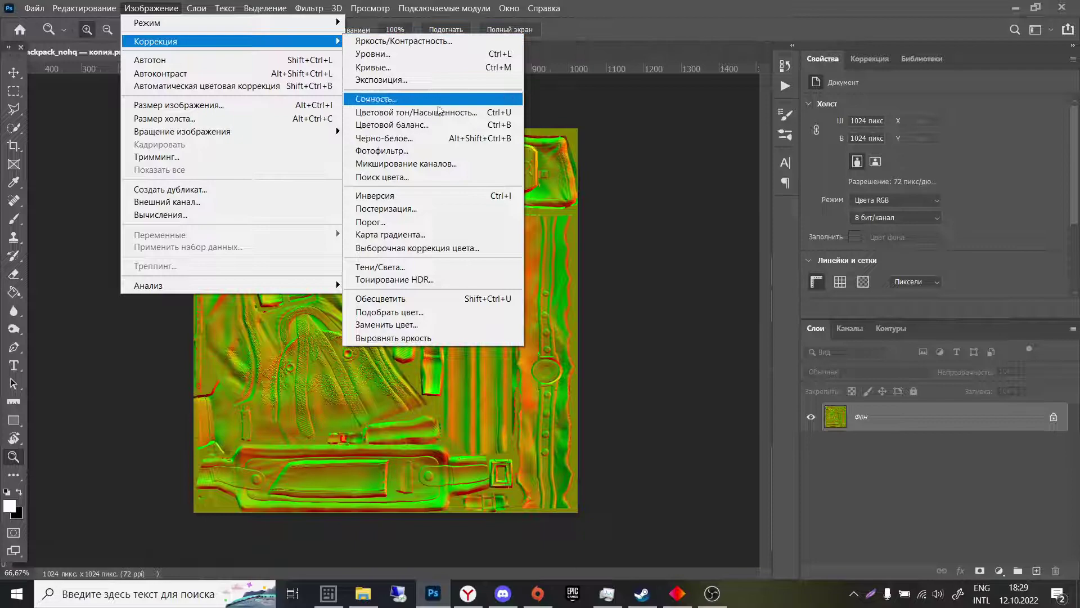
pyautogui.click(431, 127)
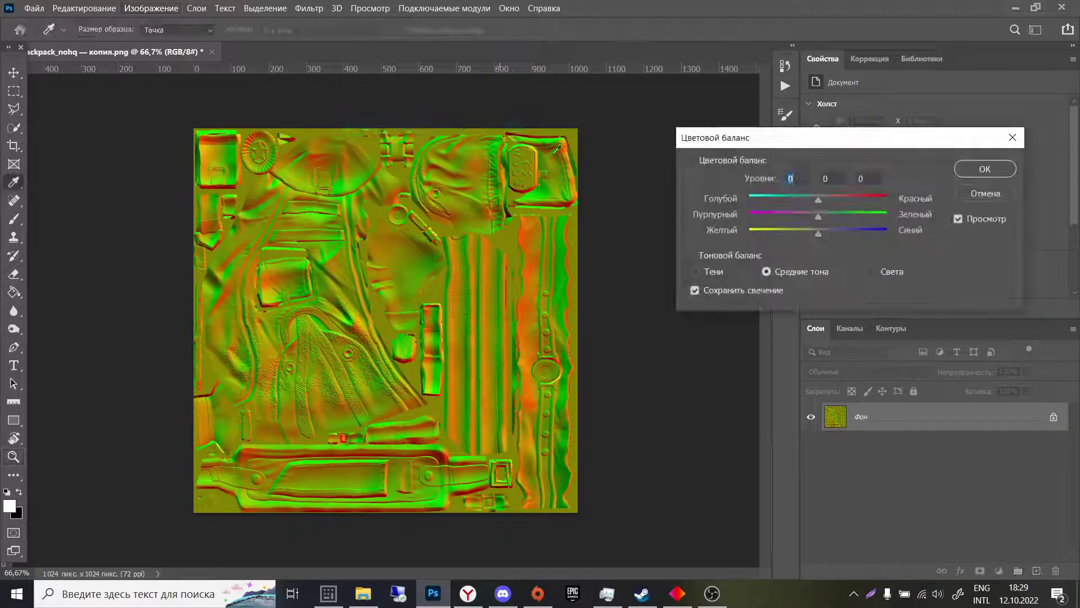
pyautogui.moveTo(811, 201)
pyautogui.mouseDown()
pyautogui.moveTo(757, 194)
pyautogui.moveTo(882, 215)
pyautogui.mouseUp()
pyautogui.moveTo(818, 233); pyautogui.dragTo(725, 245)
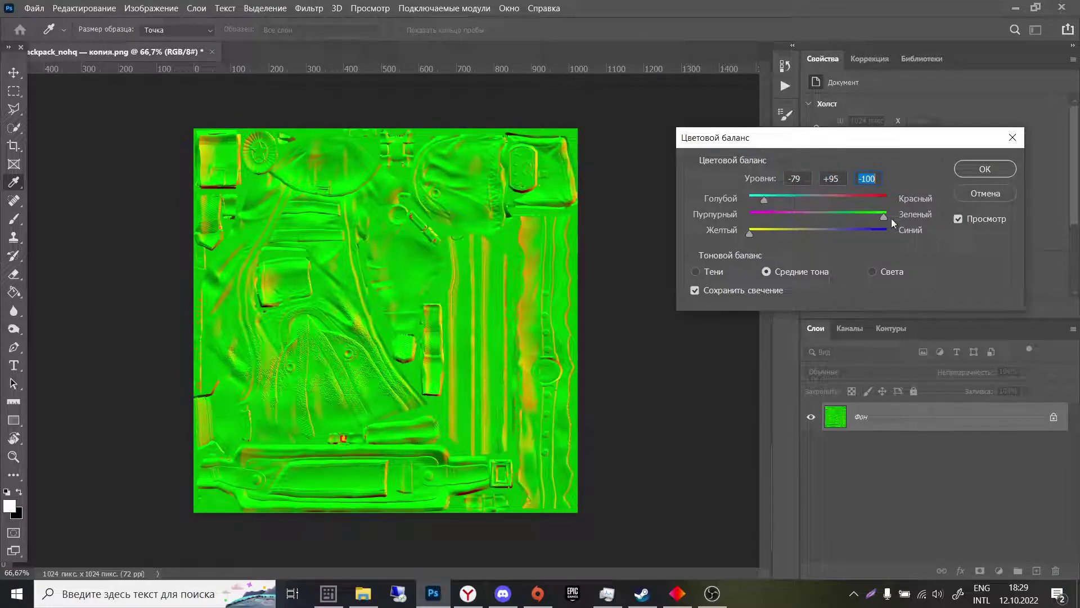
pyautogui.moveTo(884, 217)
pyautogui.mouseDown()
pyautogui.moveTo(788, 223)
pyautogui.moveTo(864, 199)
pyautogui.mouseUp()
pyautogui.click(970, 189)
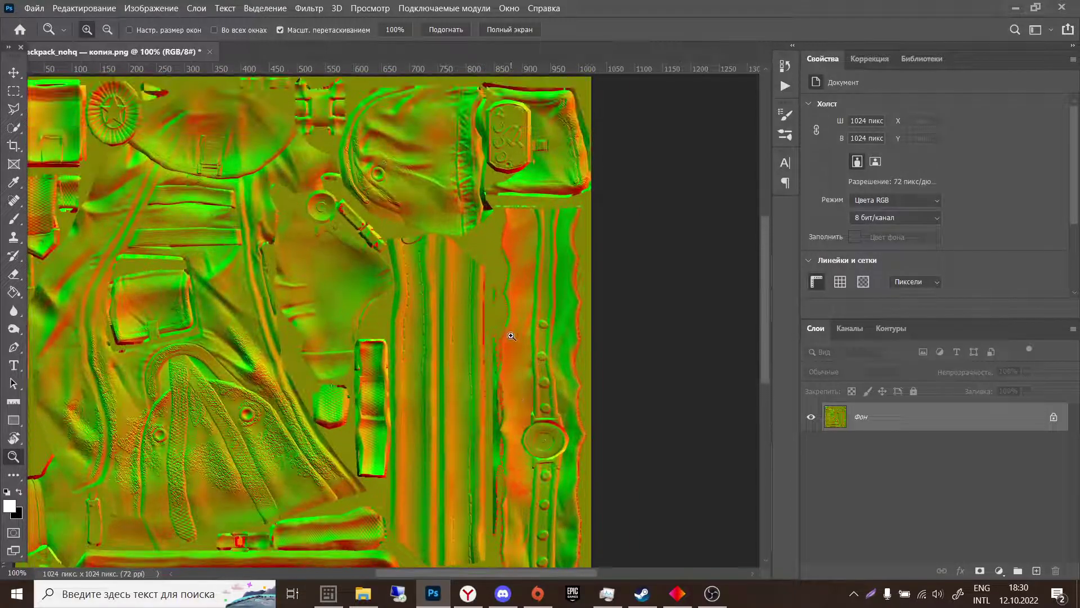
pyautogui.moveTo(550, 346); pyautogui.dragTo(512, 337)
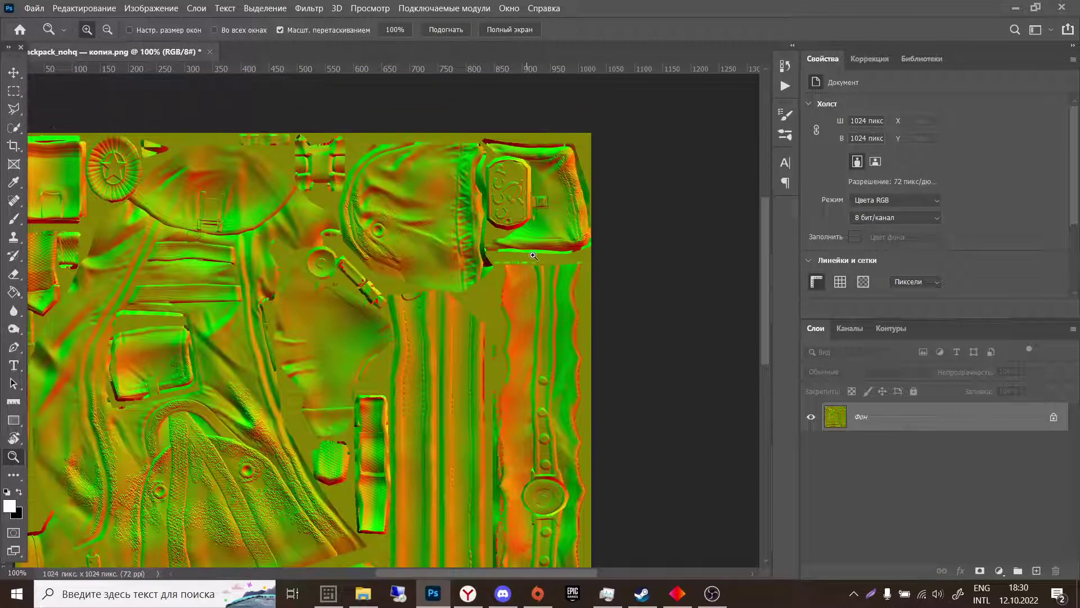
pyautogui.scroll(-3, 419, 234)
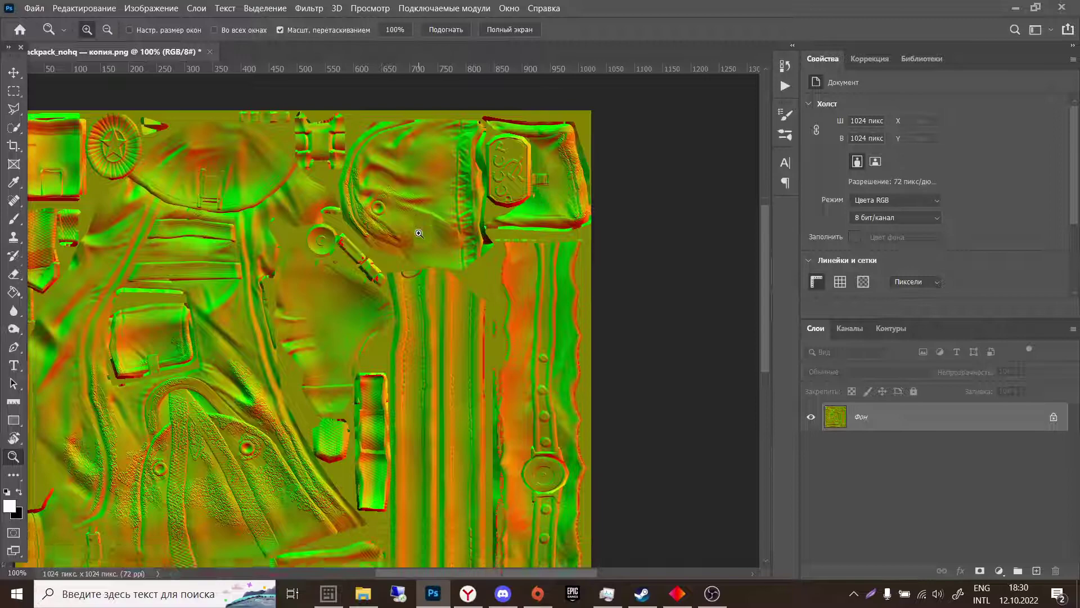
pyautogui.hscroll(-3, 419, 229)
pyautogui.keyDown('alt'); pyautogui.click(366, 286); pyautogui.keyUp('alt')
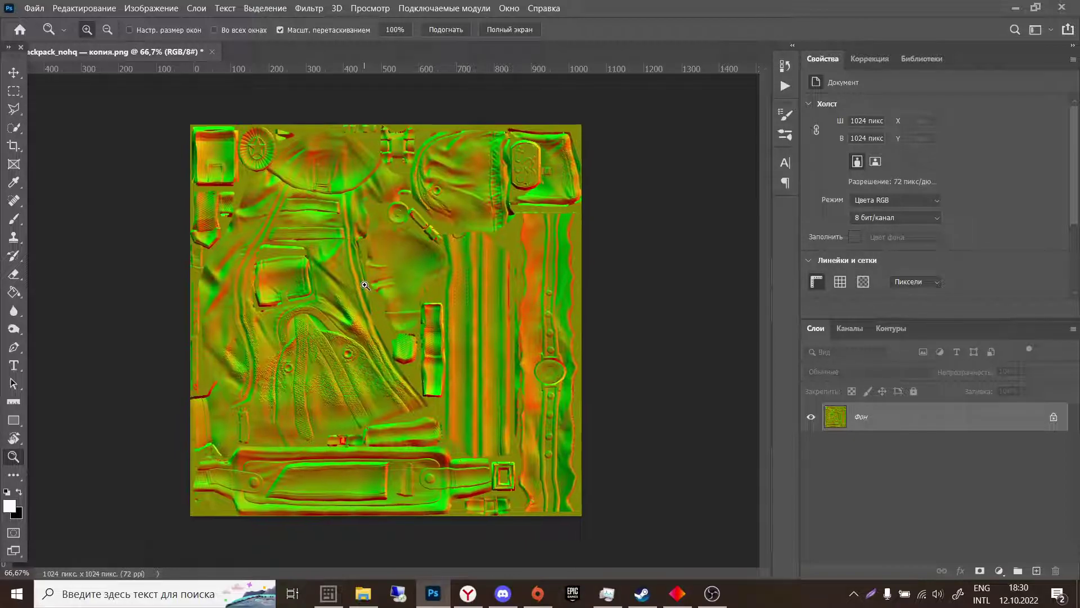
pyautogui.click(366, 286)
pyautogui.scroll(1, 457, 287)
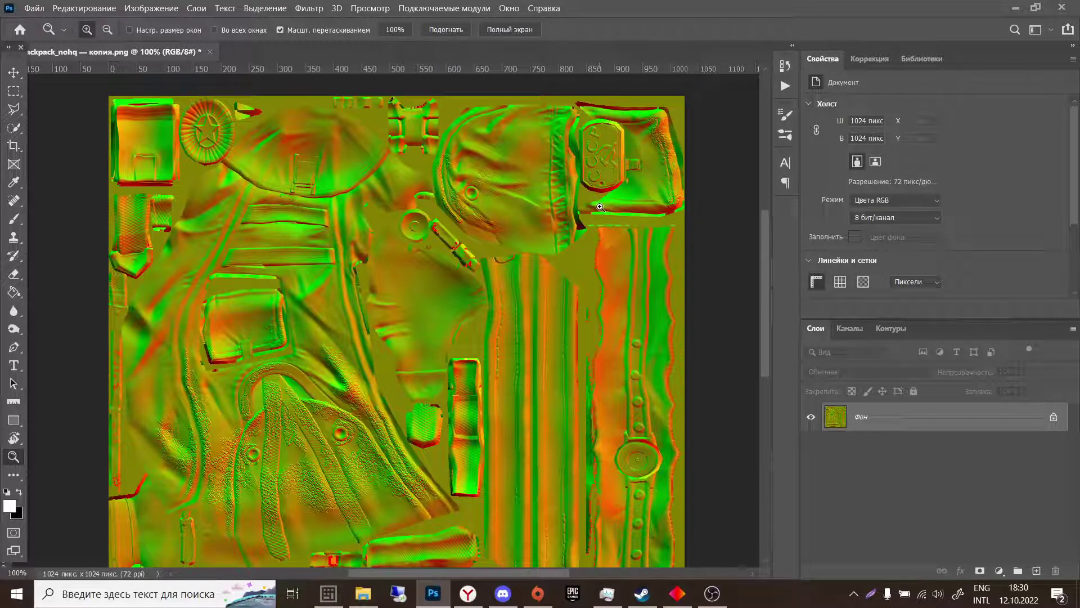
pyautogui.scroll(-1, 599, 207)
pyautogui.scroll(-3, 603, 211)
pyautogui.scroll(-4, 620, 229)
pyautogui.scroll(-2, 633, 241)
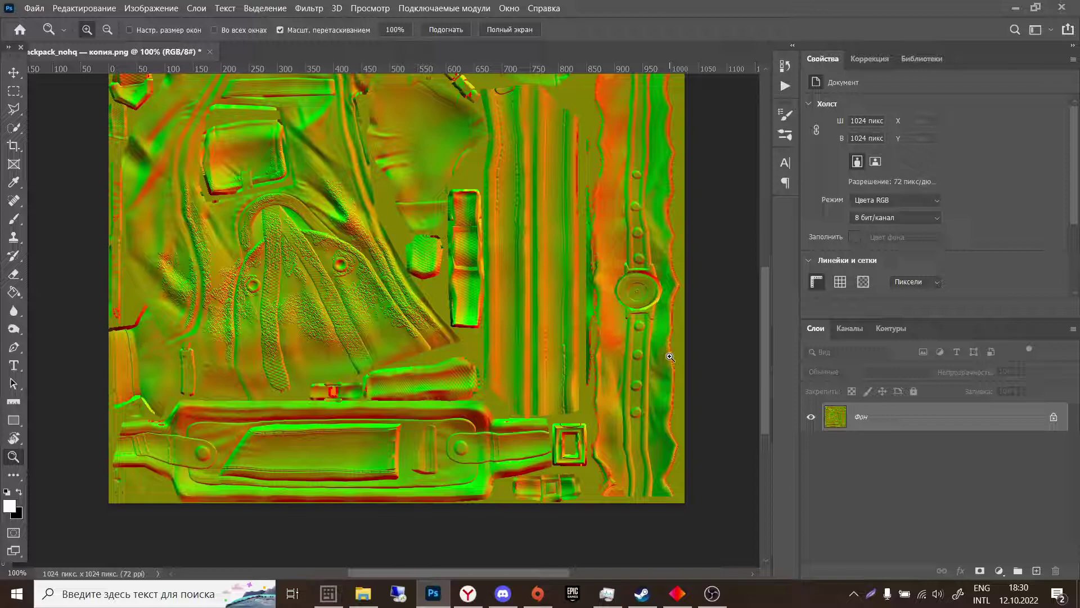
pyautogui.scroll(5, 642, 295)
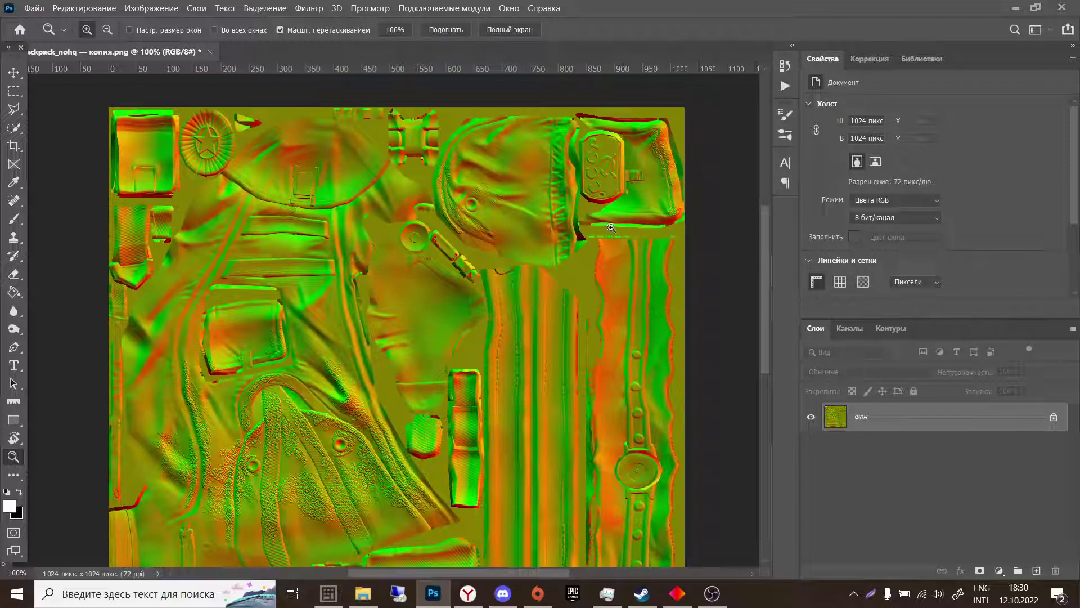
pyautogui.scroll(-1, 613, 220)
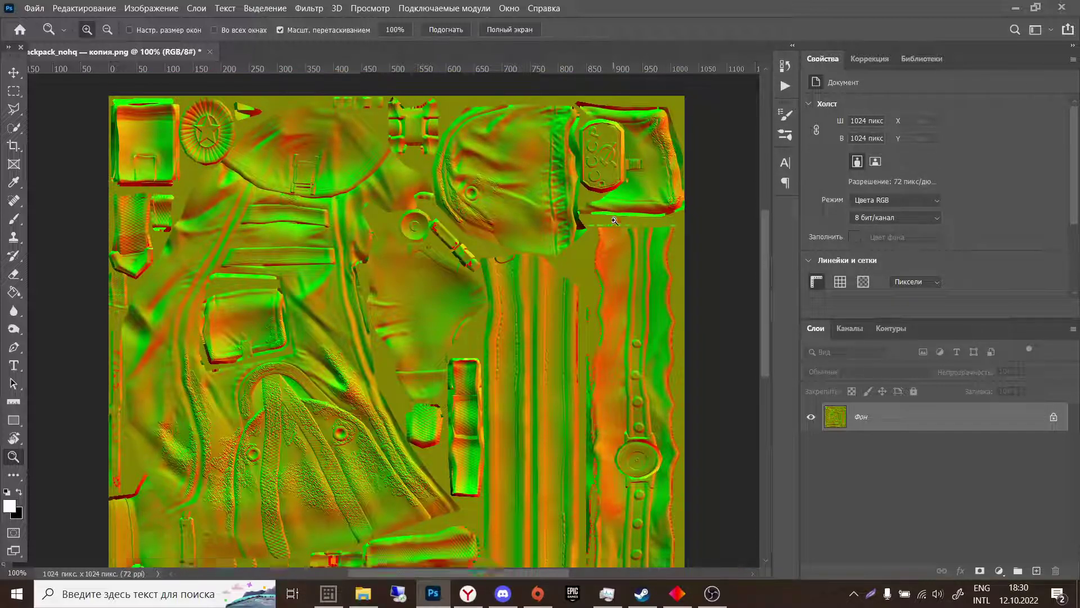
pyautogui.scroll(-2, 613, 221)
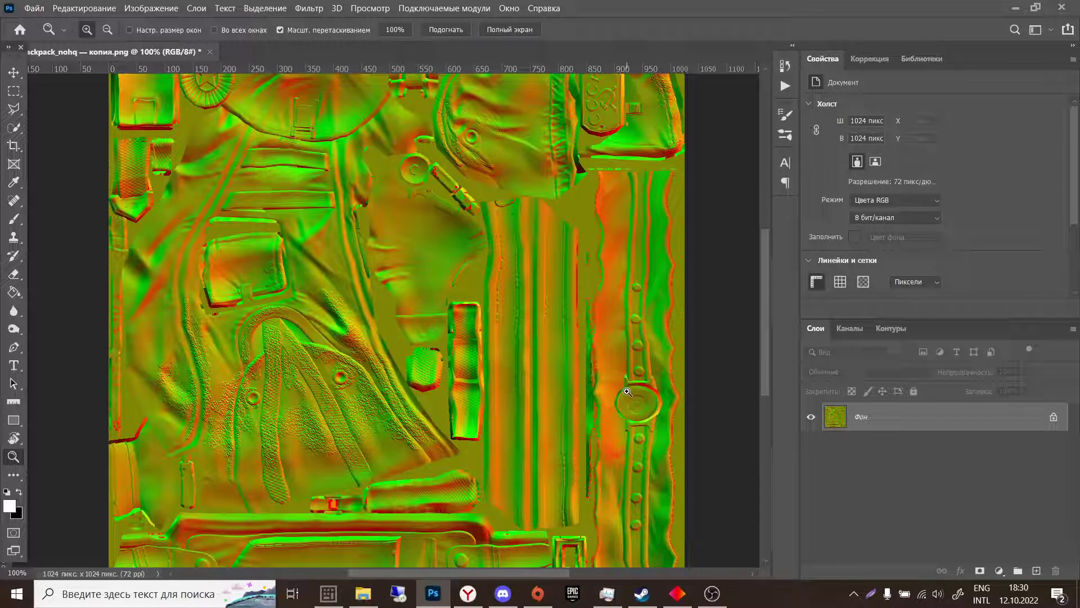
pyautogui.hotkey('ctrl', '-')
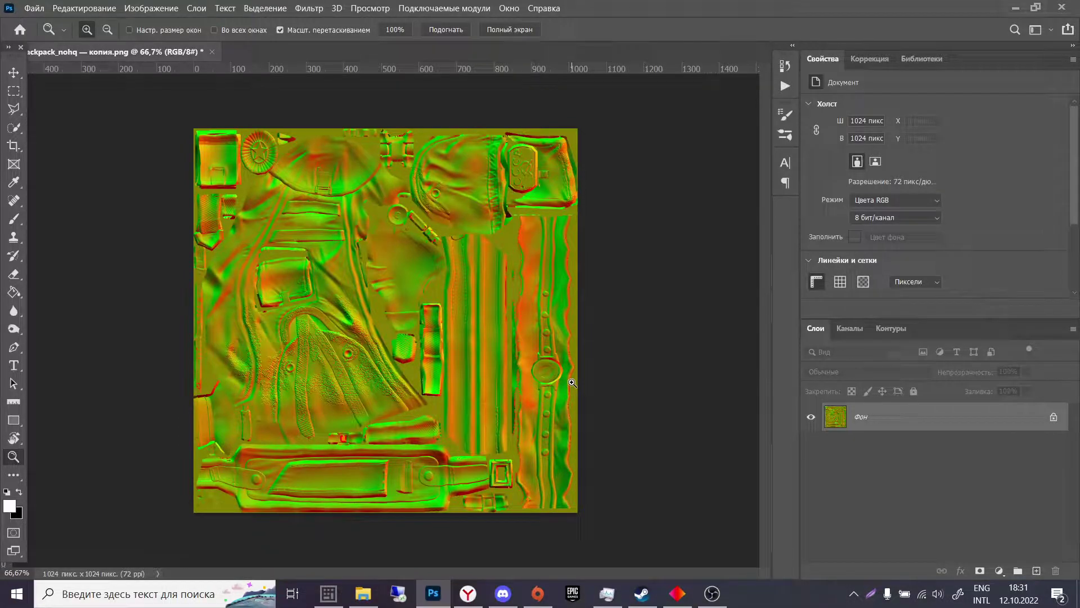
pyautogui.click(442, 380)
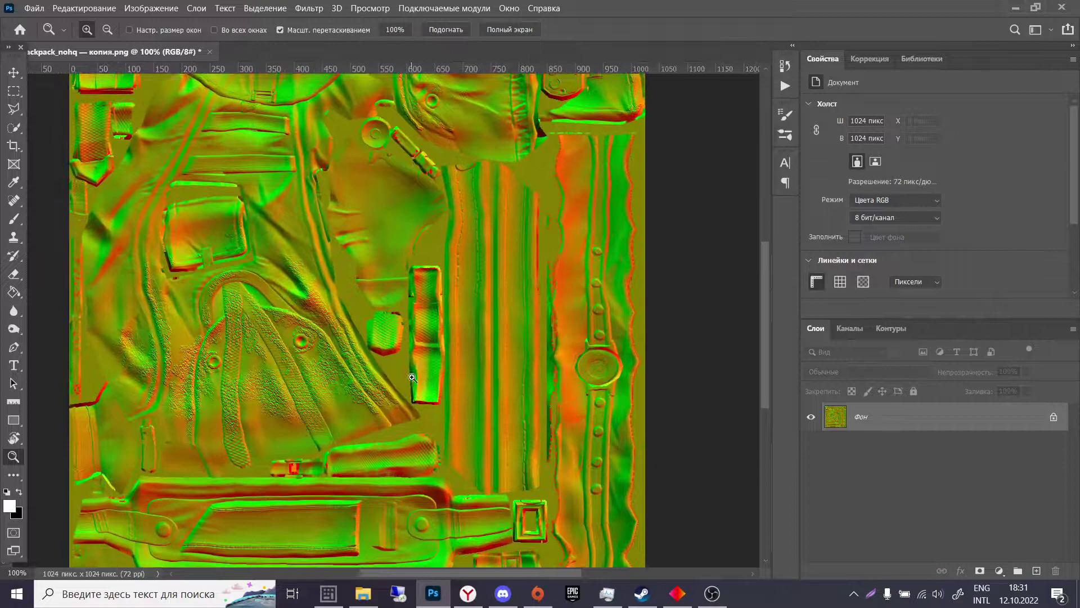
pyautogui.hscroll(-3, 426, 378)
pyautogui.hscroll(2, 414, 377)
pyautogui.hscroll(1, 412, 377)
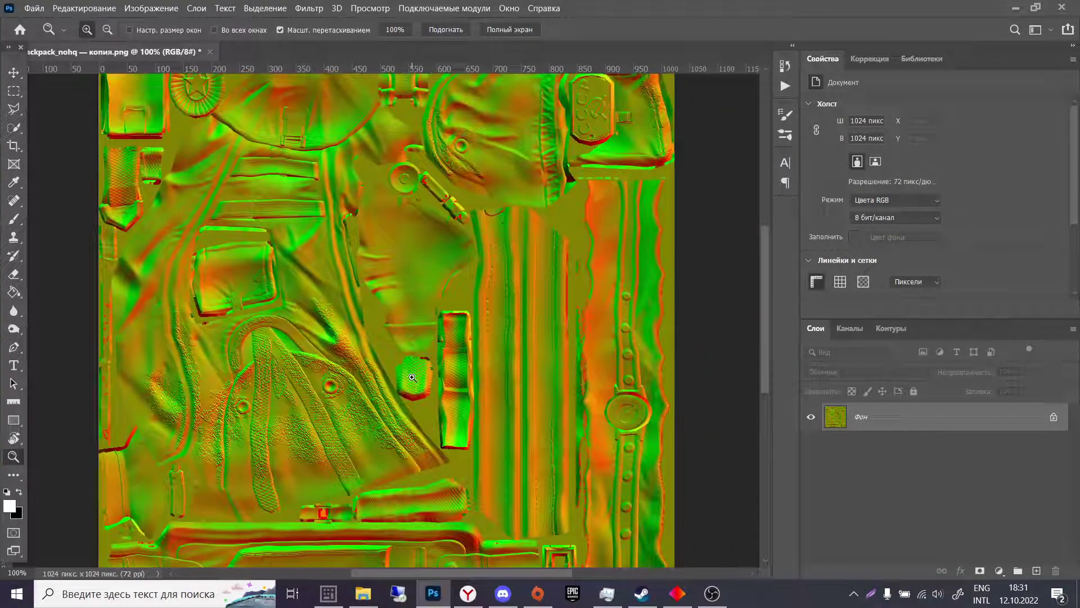
pyautogui.scroll(2, 409, 374)
pyautogui.hscroll(-2, 404, 363)
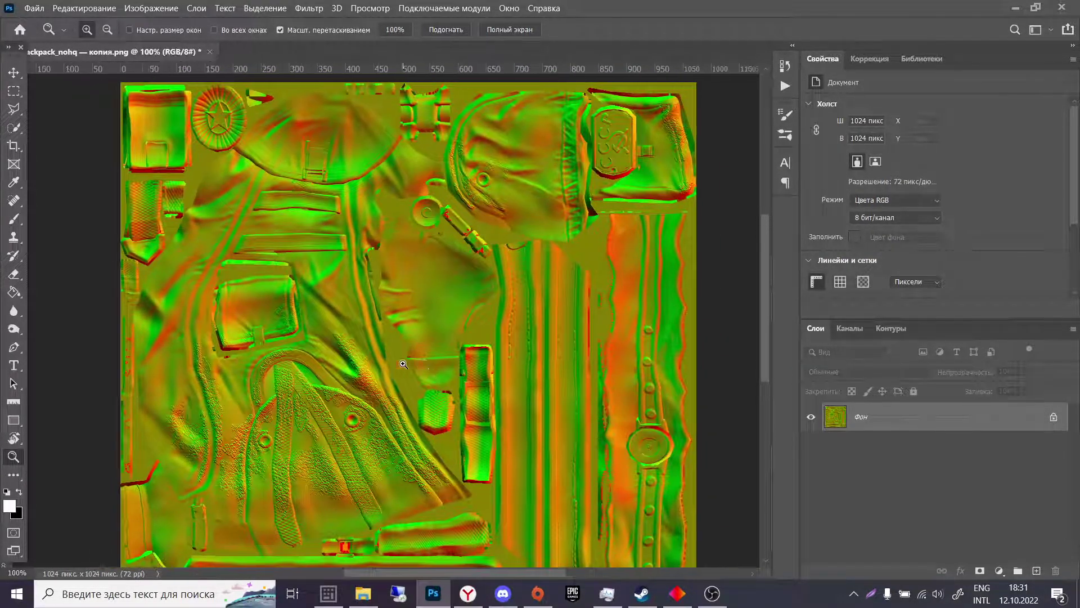
pyautogui.keyDown('alt'); pyautogui.click(404, 364); pyautogui.keyUp('alt')
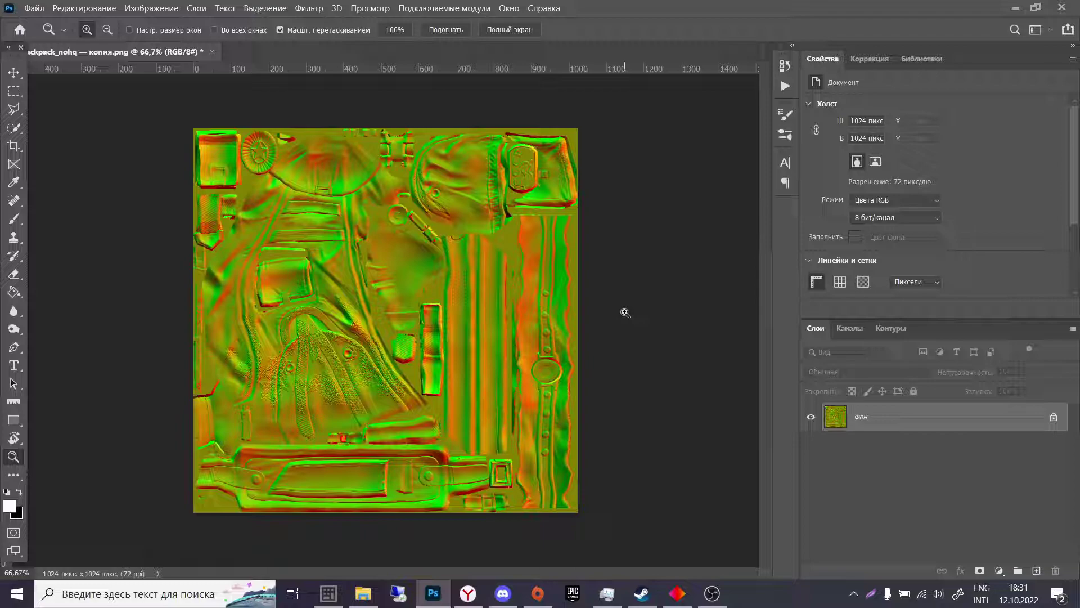
pyautogui.click(849, 328)
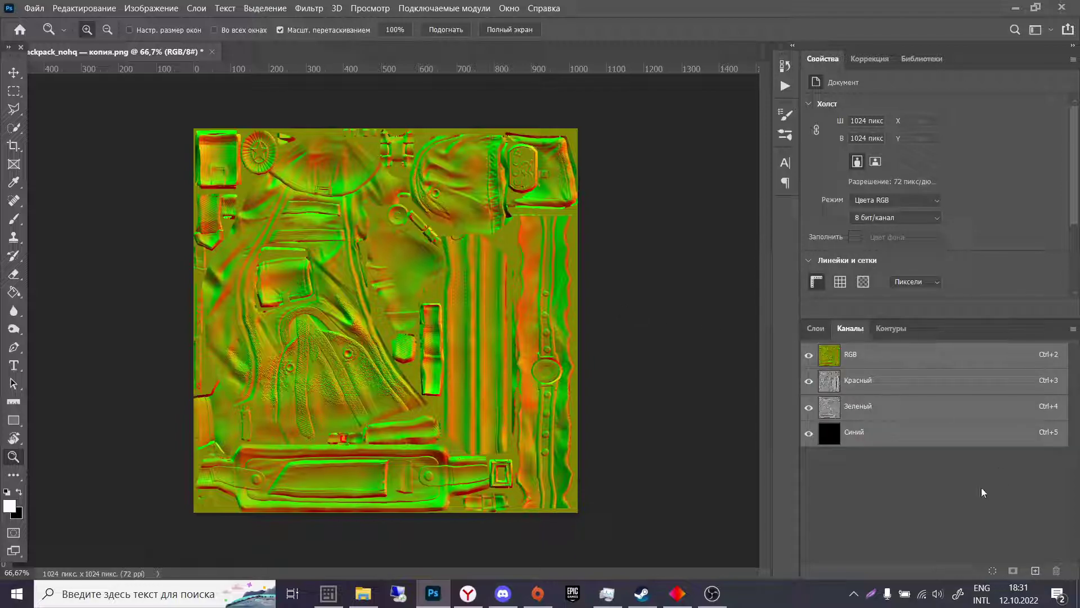
pyautogui.click(883, 383)
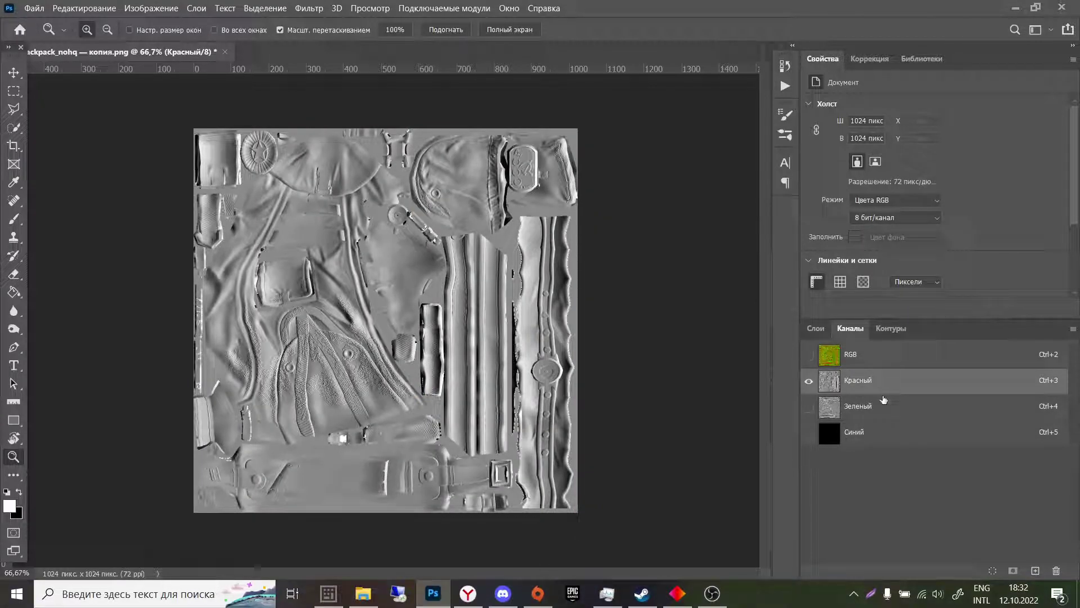
pyautogui.click(882, 411)
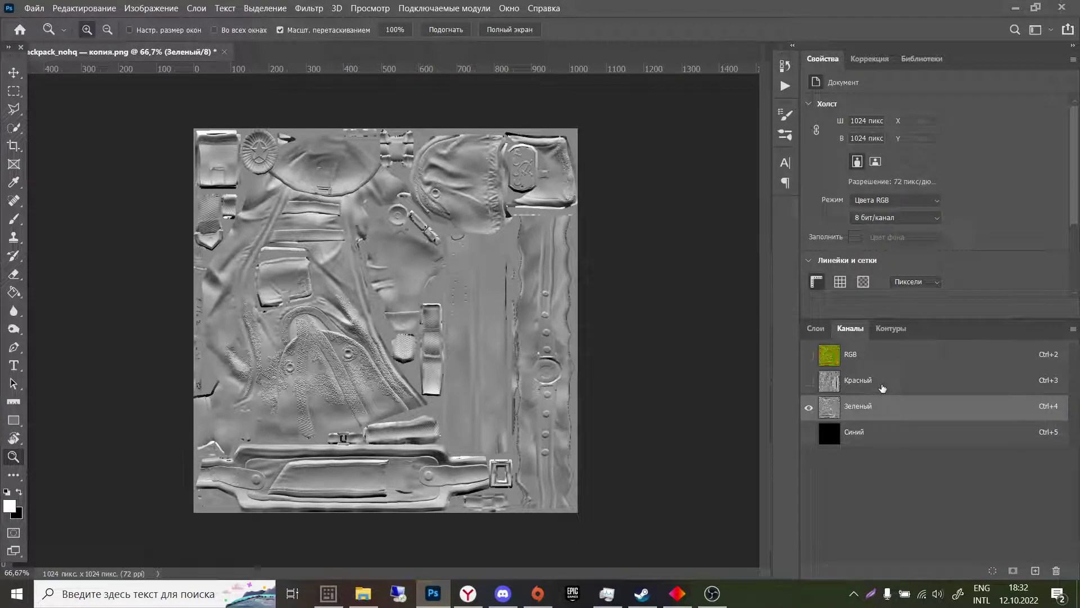
pyautogui.click(881, 386)
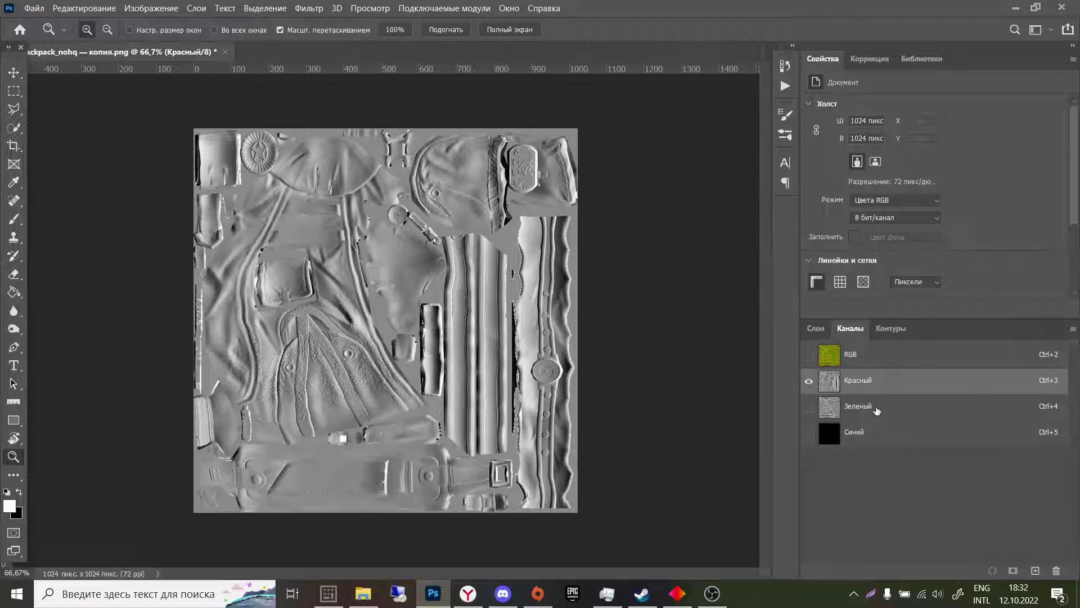
pyautogui.click(876, 409)
pyautogui.click(877, 390)
pyautogui.click(871, 413)
pyautogui.click(881, 387)
pyautogui.click(877, 407)
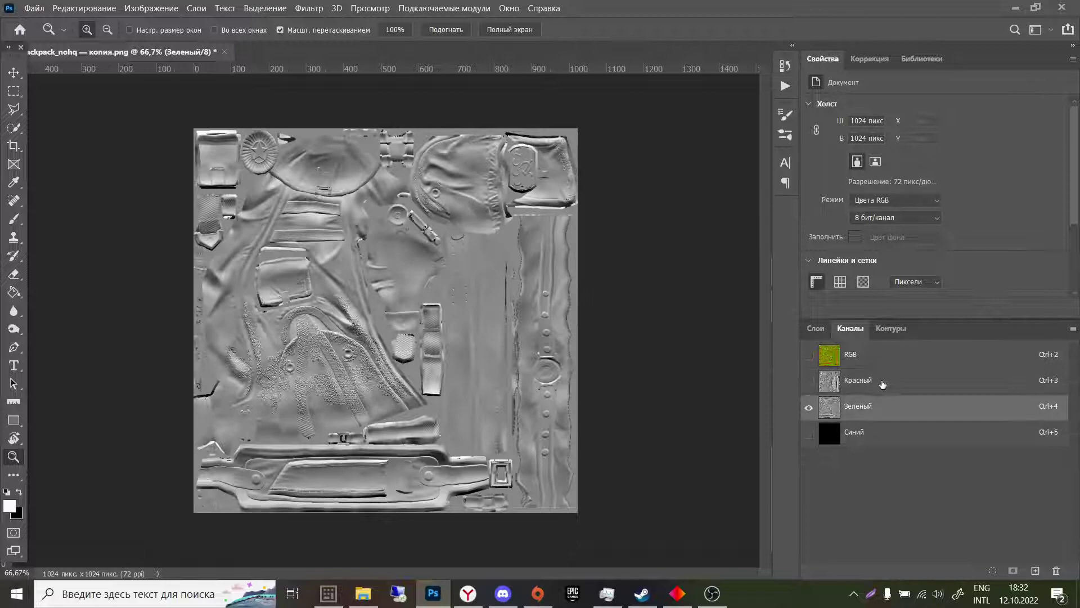
pyautogui.click(882, 385)
pyautogui.click(359, 487)
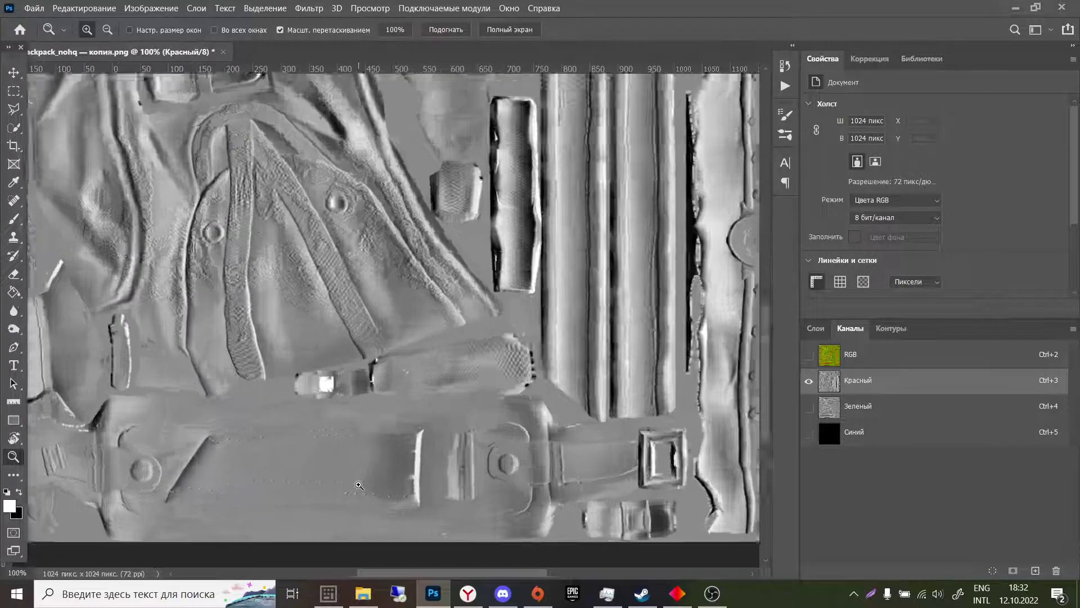
pyautogui.keyDown('alt'); pyautogui.click(359, 486); pyautogui.keyUp('alt')
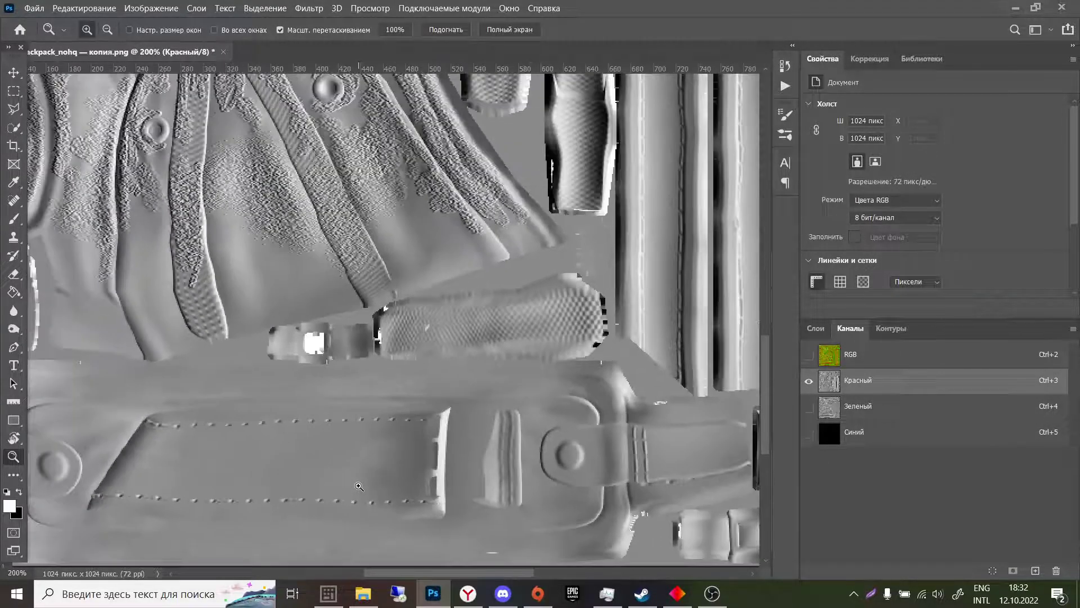
pyautogui.scroll(-1, 359, 487)
pyautogui.hscroll(-1, 347, 431)
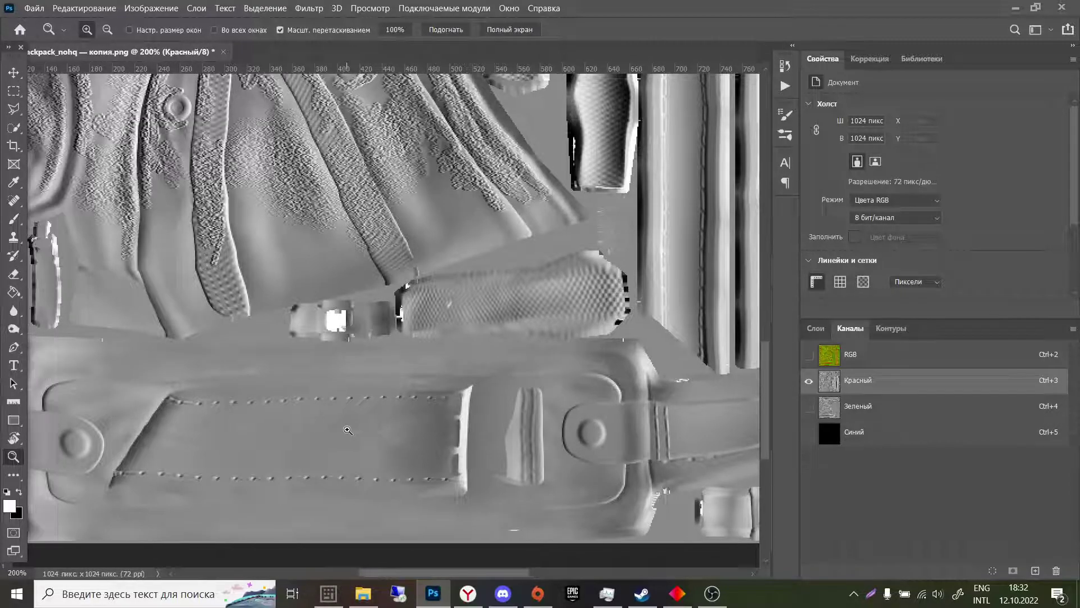
pyautogui.hscroll(-5, 346, 430)
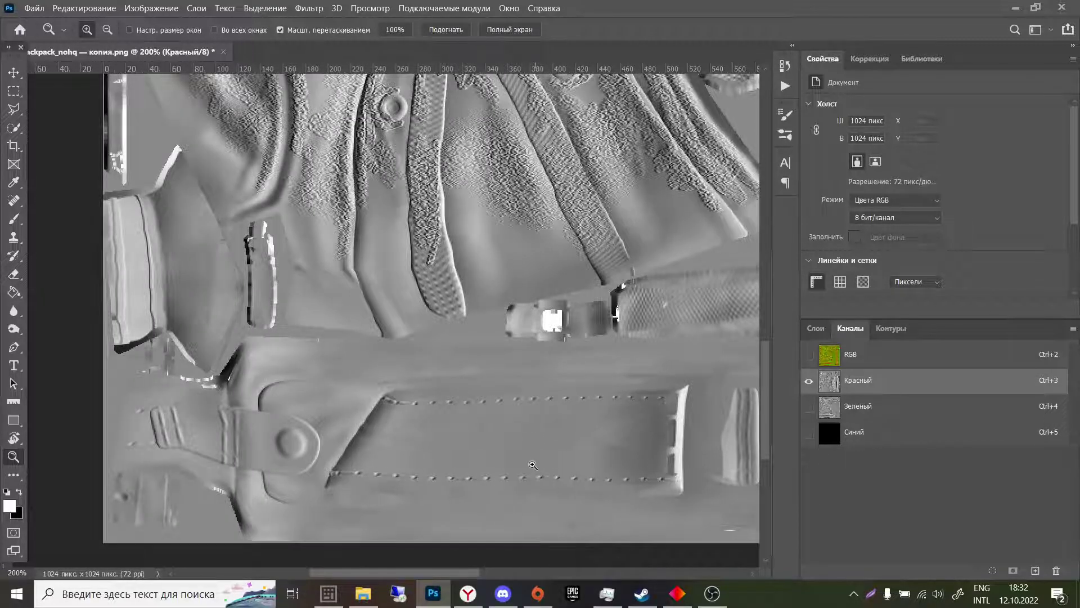
pyautogui.hscroll(3, 532, 464)
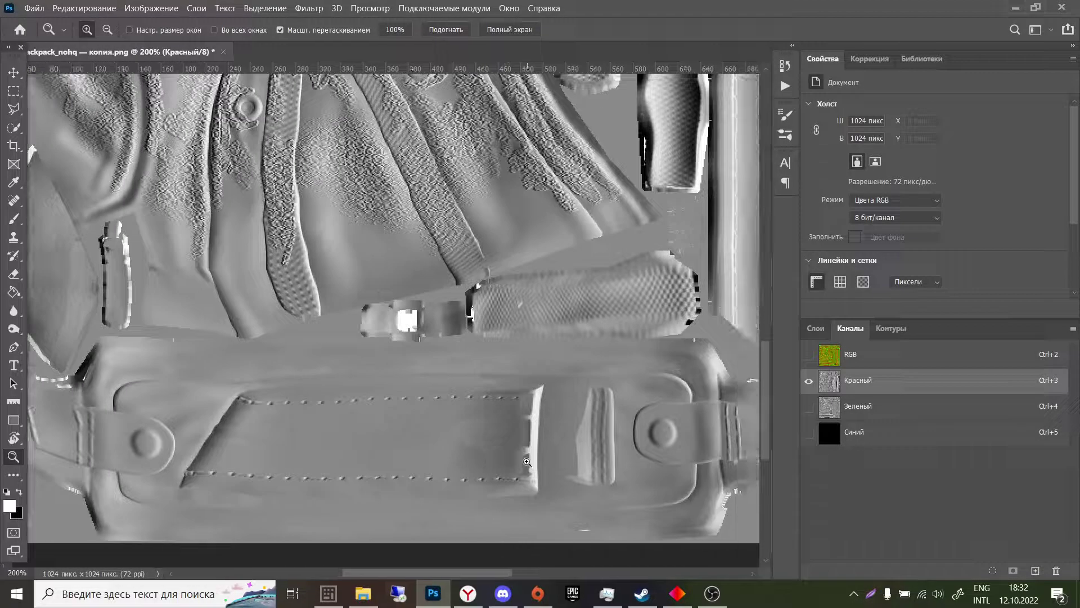
pyautogui.click(364, 593)
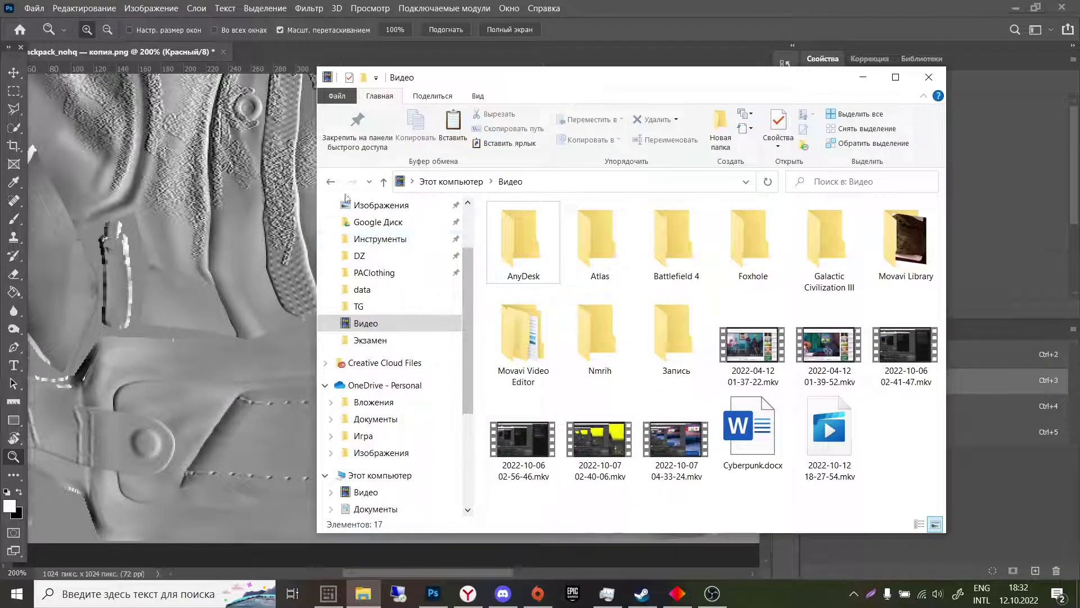
pyautogui.click(330, 181)
pyautogui.doubleClick(517, 228)
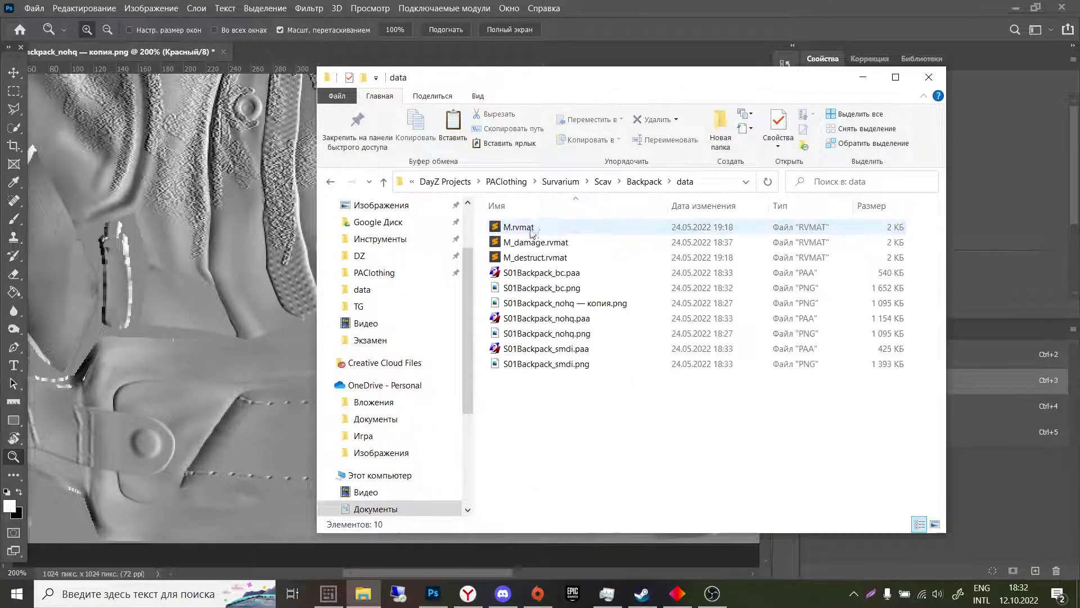
pyautogui.doubleClick(591, 273)
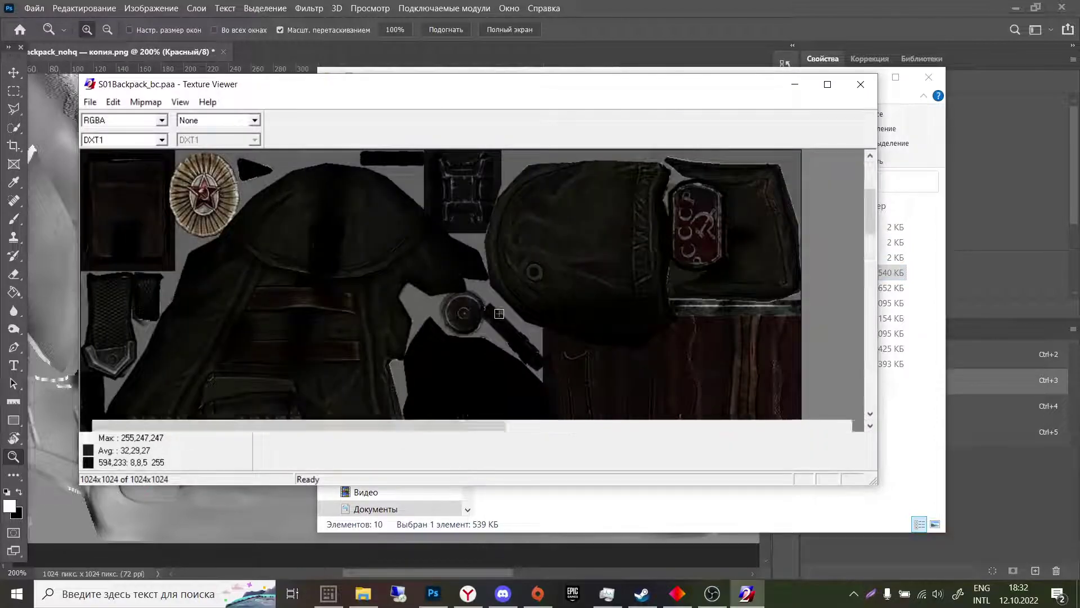
pyautogui.scroll(2, 499, 314)
pyautogui.scroll(-5, 422, 363)
pyautogui.scroll(2, 126, 425)
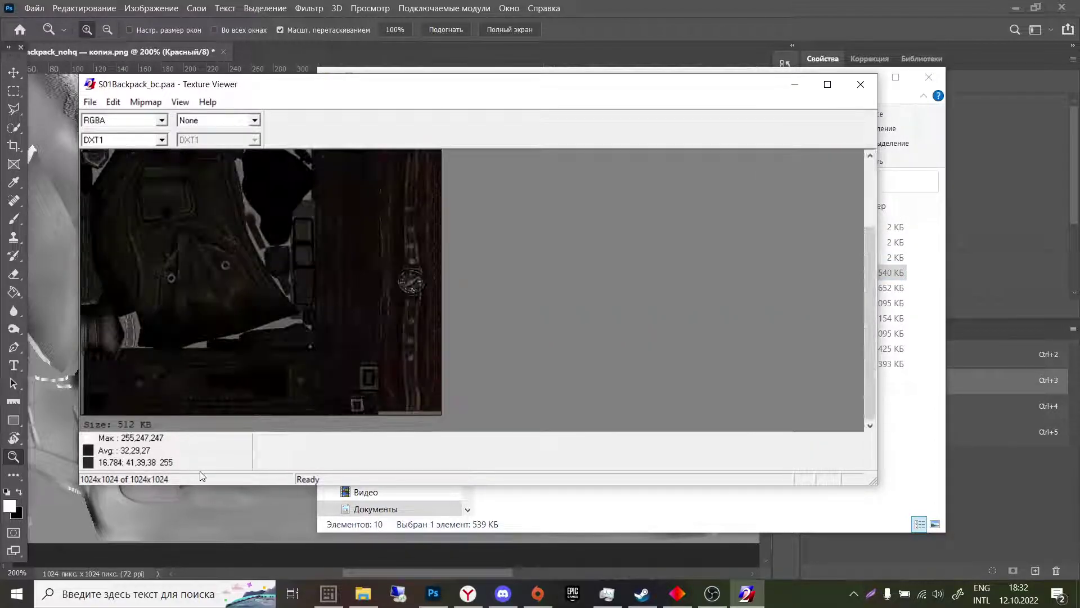
pyautogui.scroll(1, 403, 364)
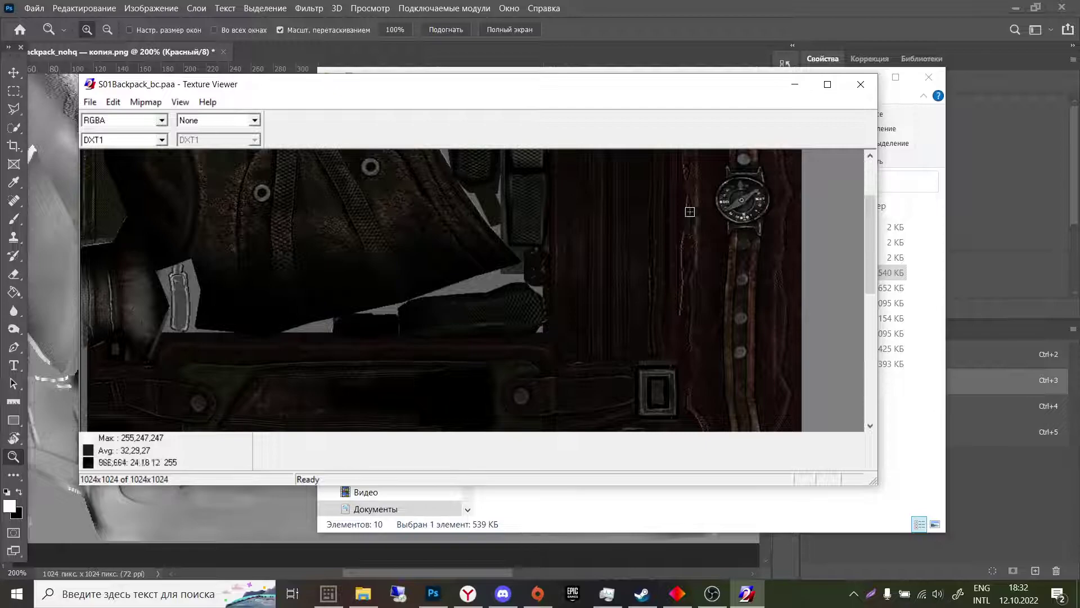
pyautogui.click(859, 84)
pyautogui.click(896, 77)
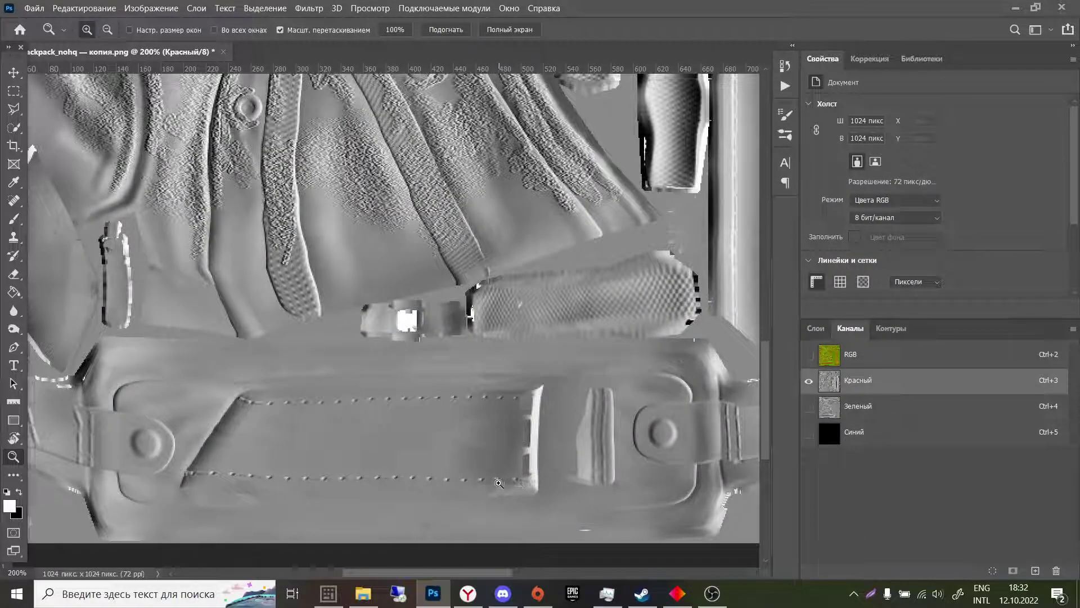
pyautogui.click(848, 408)
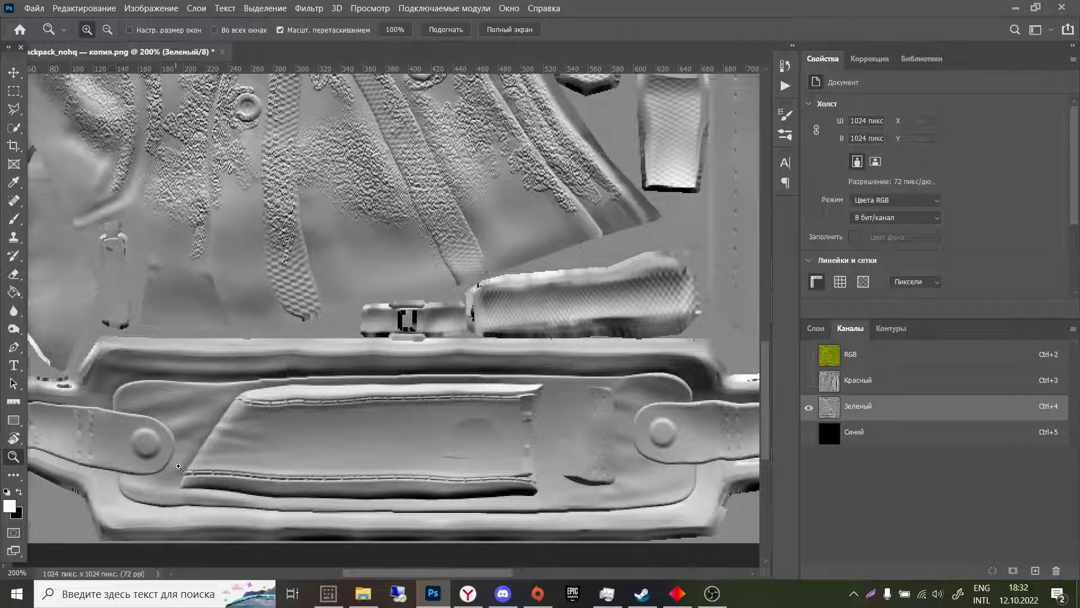
# - Zoom out to the whole texture and repeatedly invert the green channel to compare relief directions
pyautogui.click(883, 384)
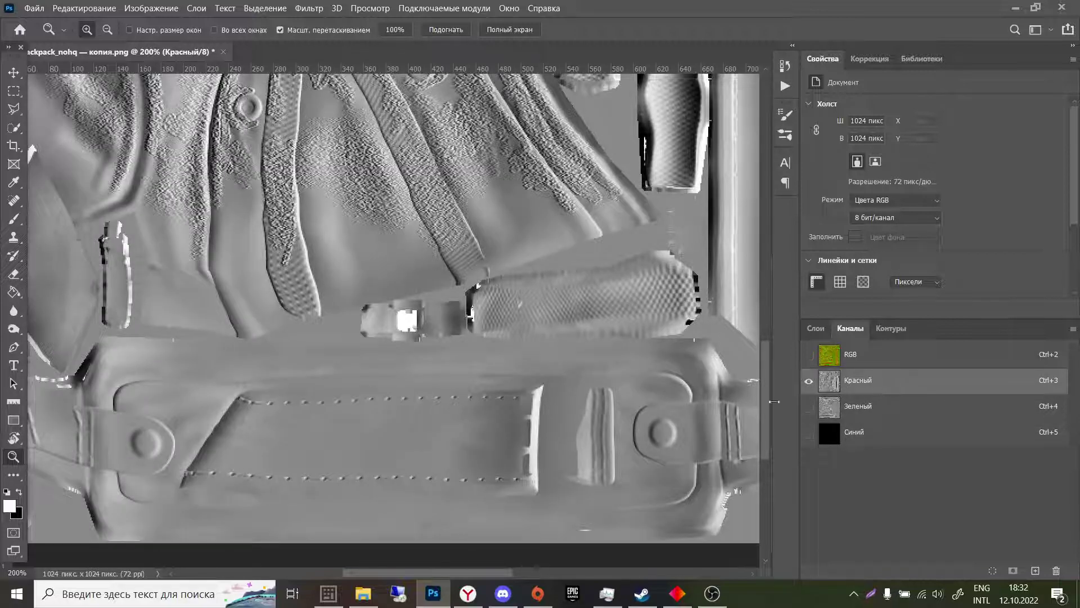
pyautogui.keyDown('alt'); pyautogui.click(471, 317); pyautogui.keyUp('alt')
pyautogui.keyDown('alt'); pyautogui.click(527, 342); pyautogui.keyUp('alt')
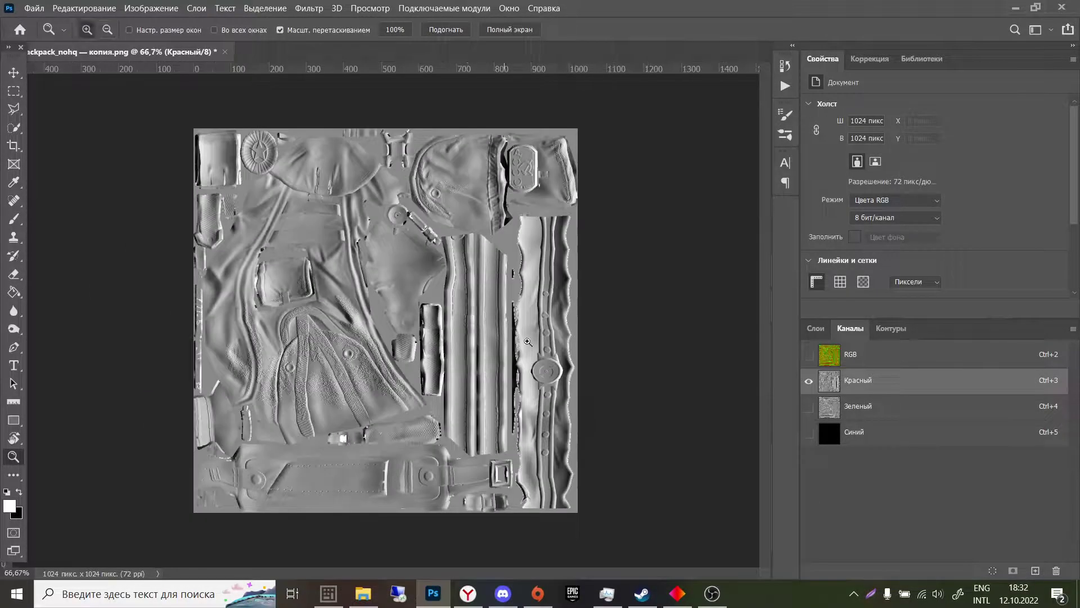
pyautogui.click(913, 414)
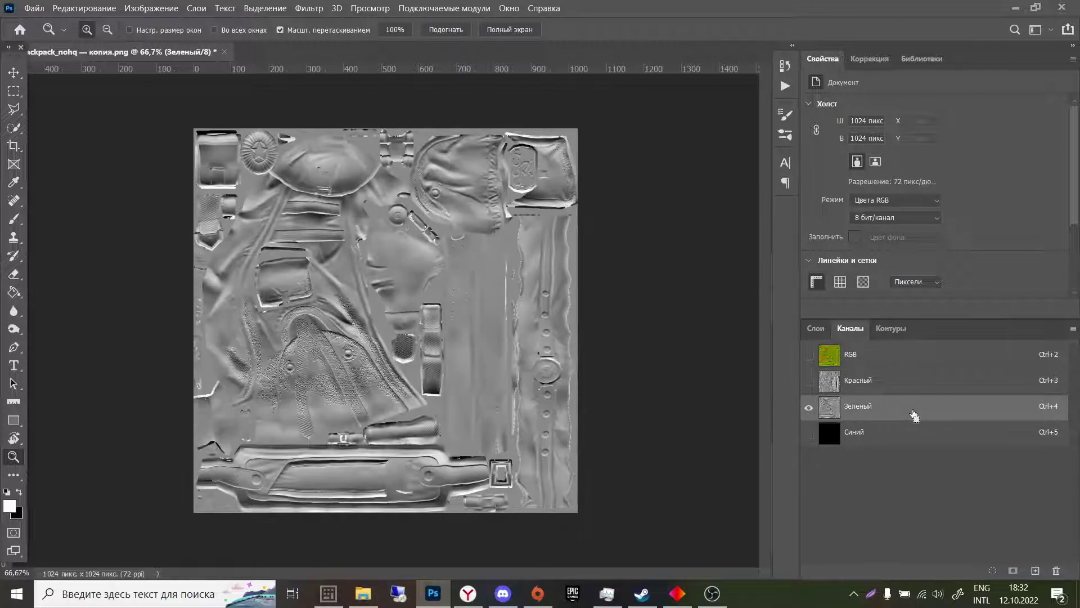
pyautogui.hotkey('ctrl', 'i')
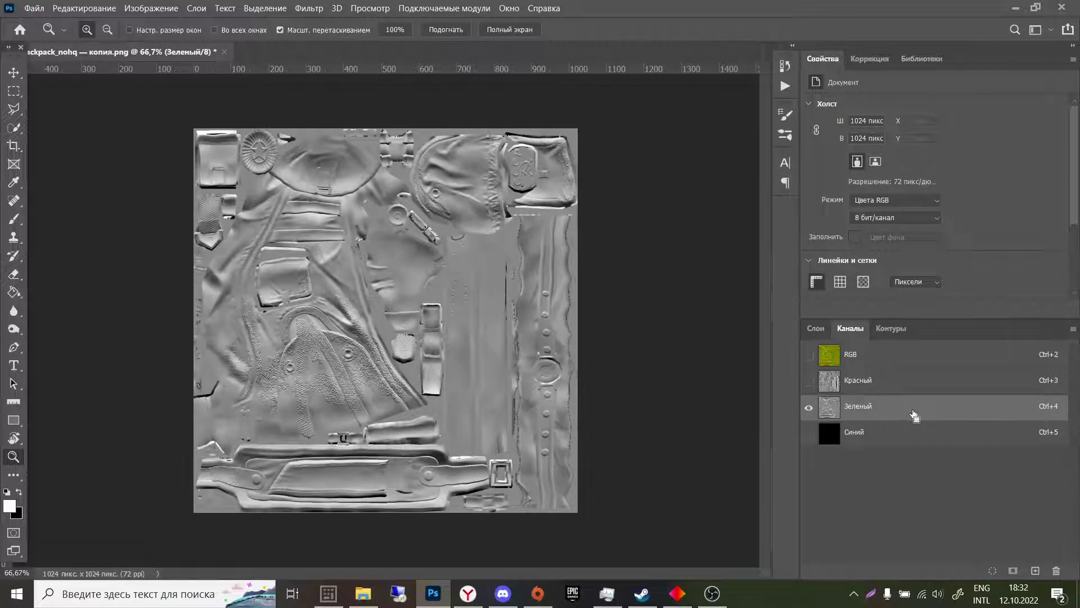
pyautogui.hotkey('ctrl', 'i')
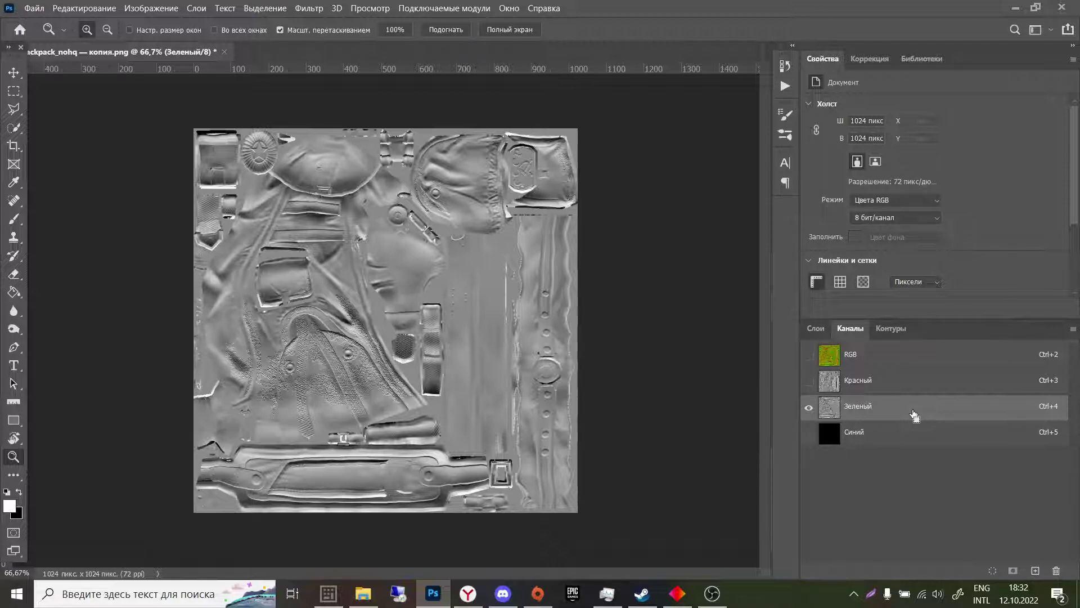
pyautogui.hotkey('ctrl', 'i')
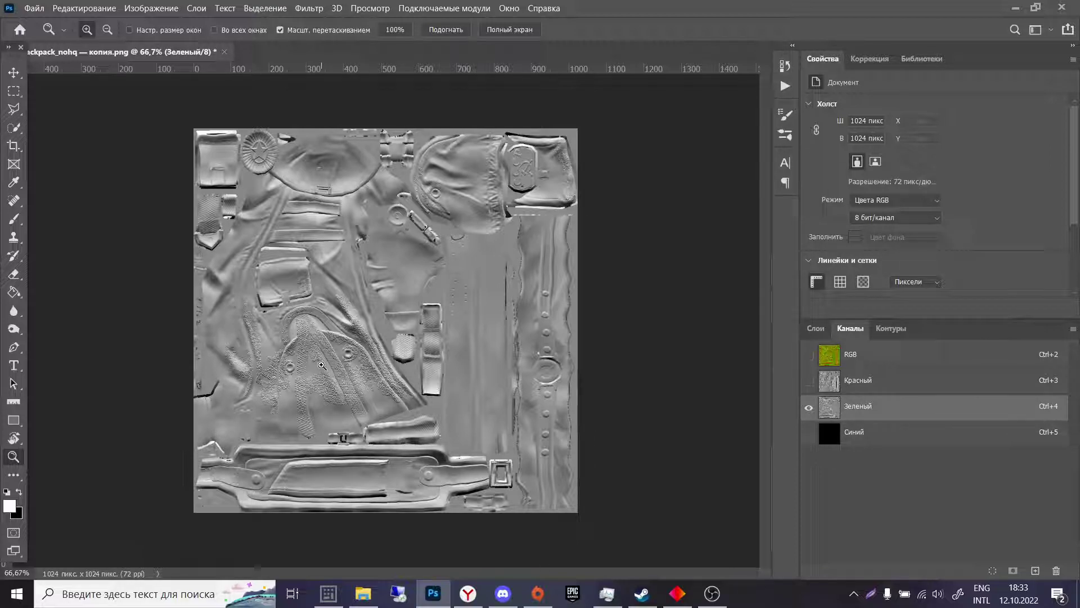
pyautogui.hotkey('ctrl', 'i')
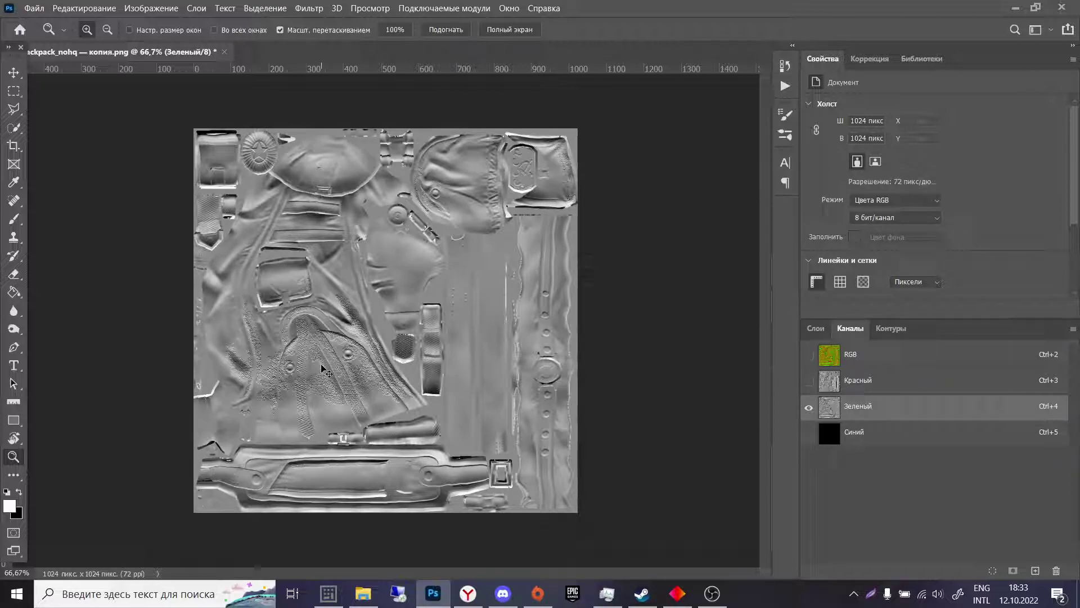
pyautogui.hotkey('ctrl', 'i')
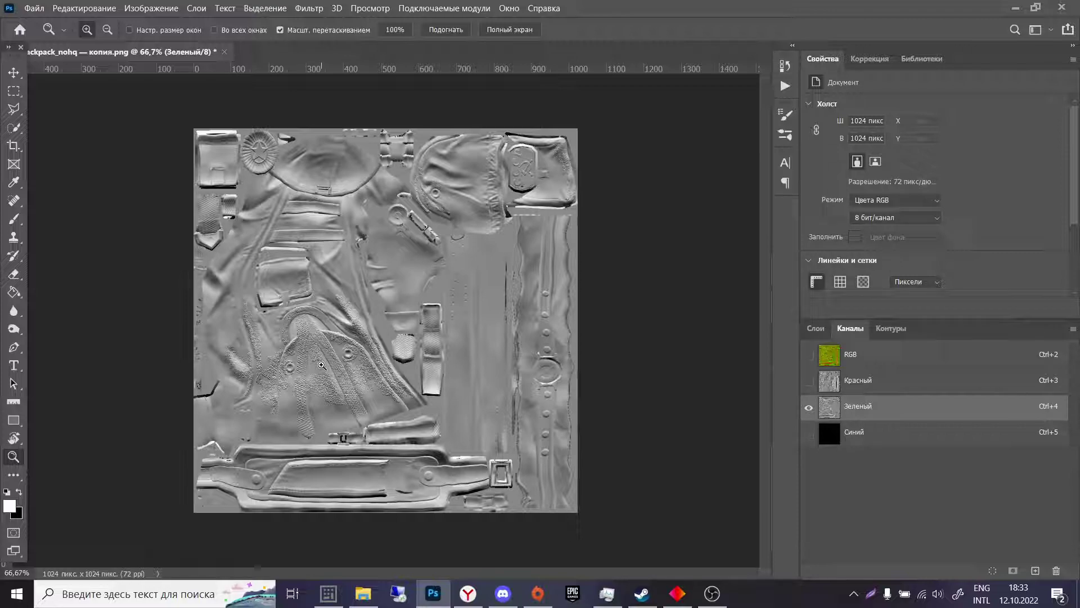
# - Compare green against red, then invert the red channel and restore it
pyautogui.click(882, 384)
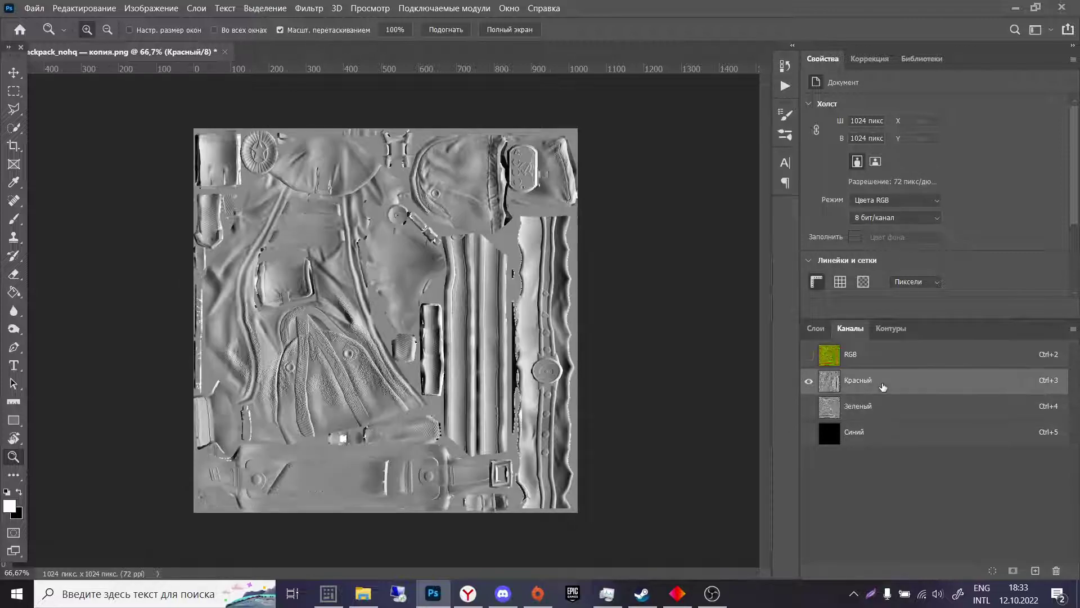
pyautogui.click(873, 417)
pyautogui.click(882, 386)
pyautogui.hotkey('ctrl', 'i')
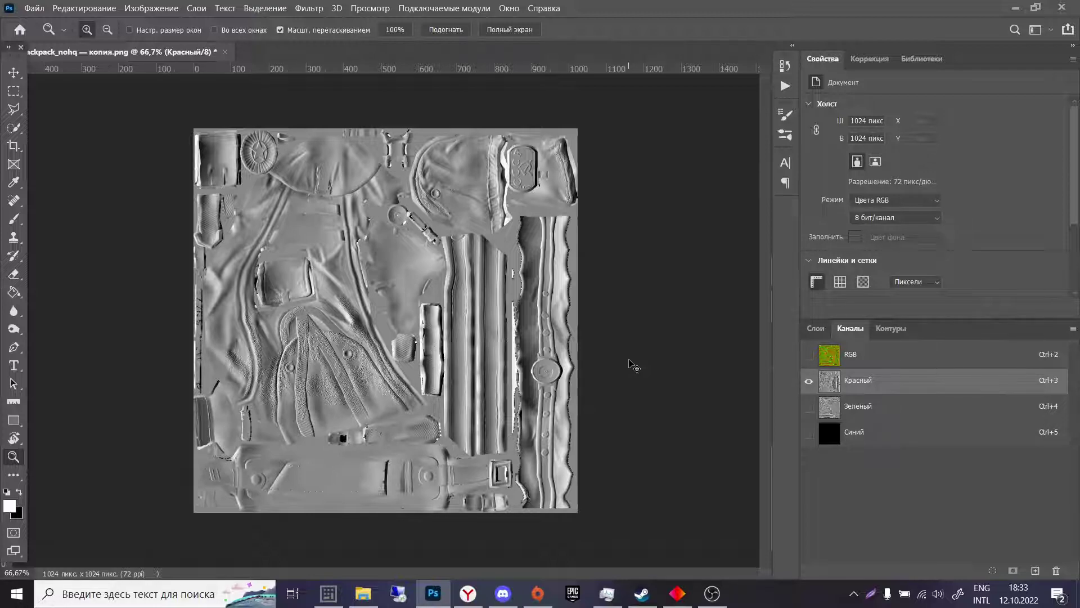
pyautogui.hotkey('ctrl', 'i')
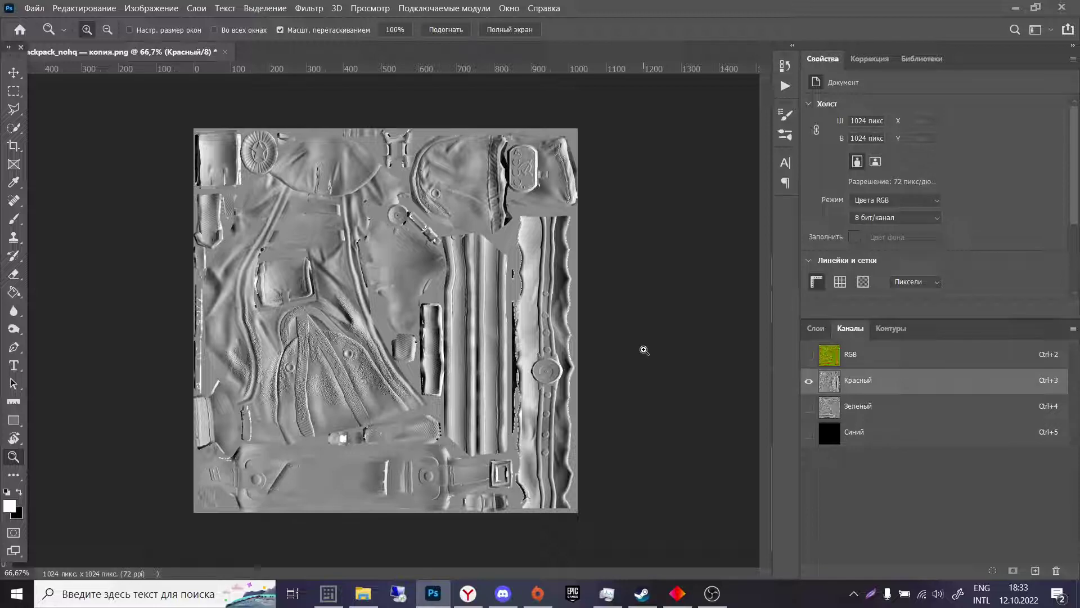
# - Fill the blue channel with white and view the RGB composite
pyautogui.click(894, 438)
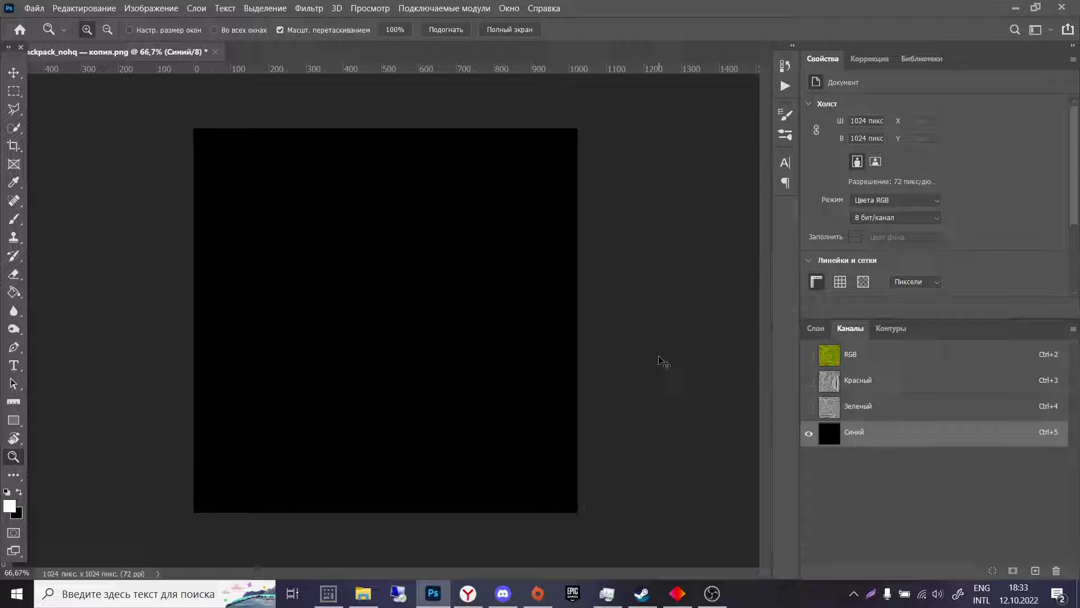
pyautogui.hotkey('ctrl', 'i')
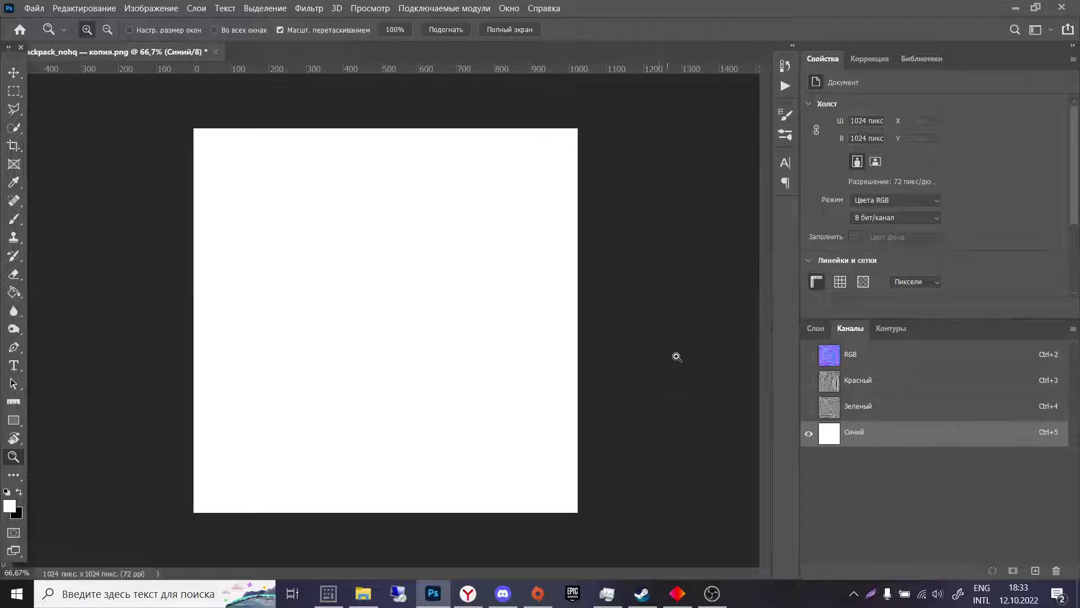
pyautogui.click(921, 360)
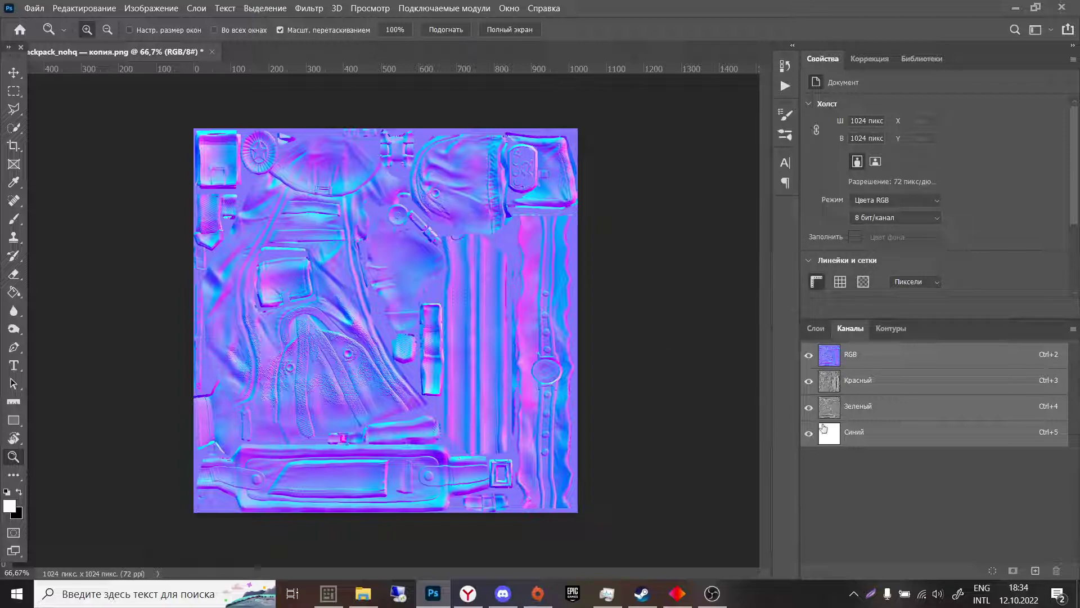
# - Copy the red channel's contents into the blue channel and view the composite
pyautogui.click(817, 328)
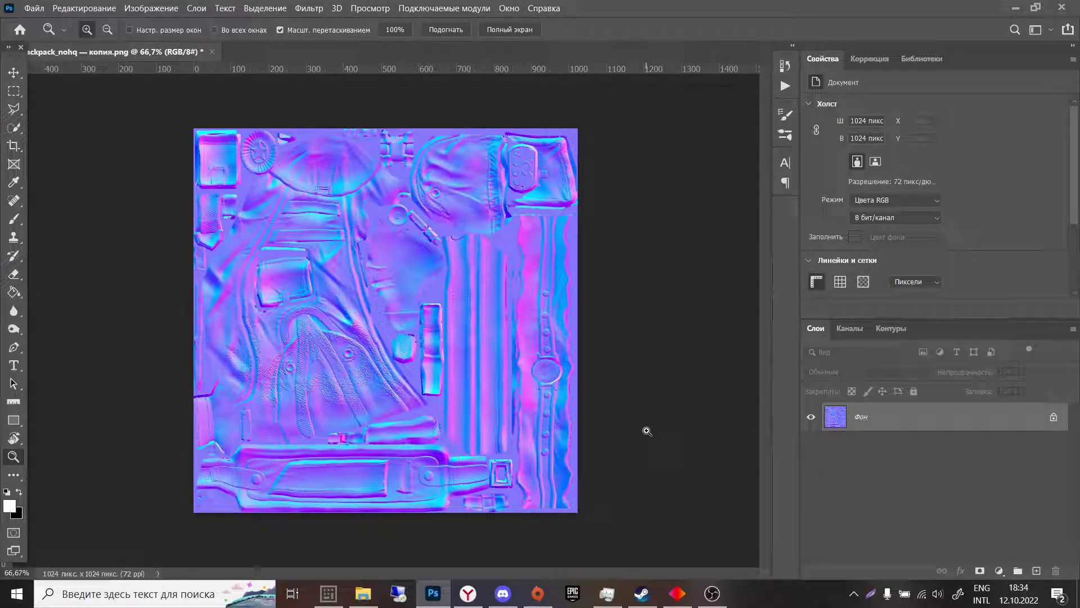
pyautogui.click(844, 328)
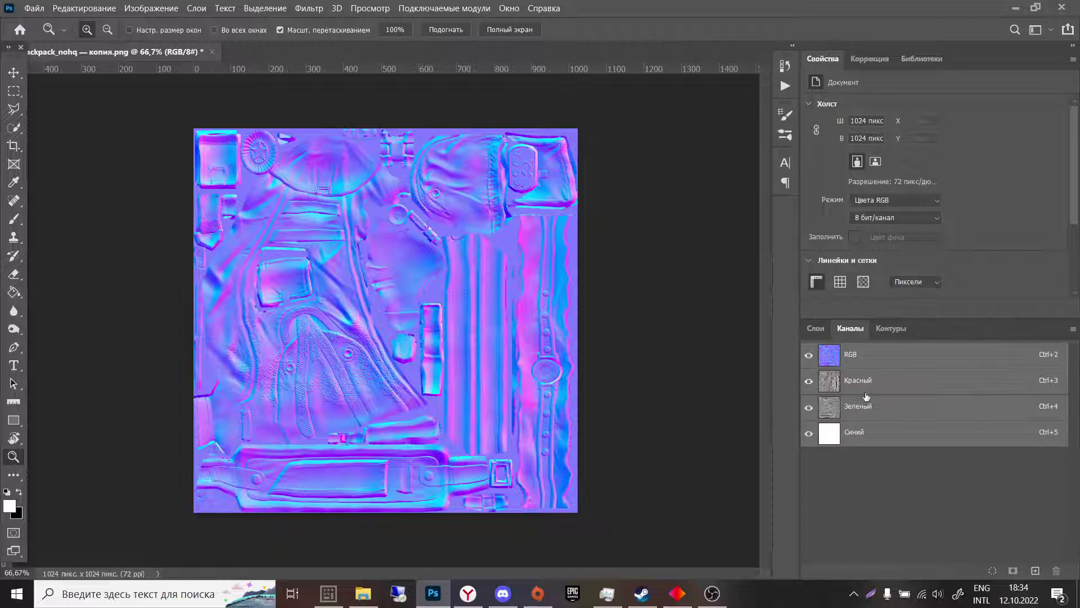
pyautogui.click(869, 384)
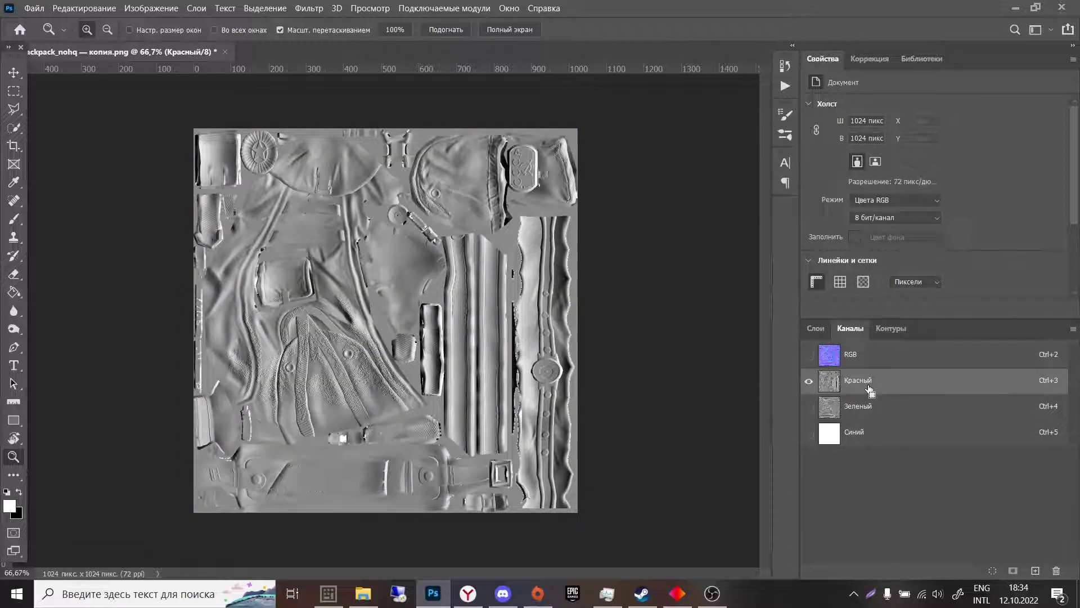
pyautogui.hotkey('ctrl', 'a')
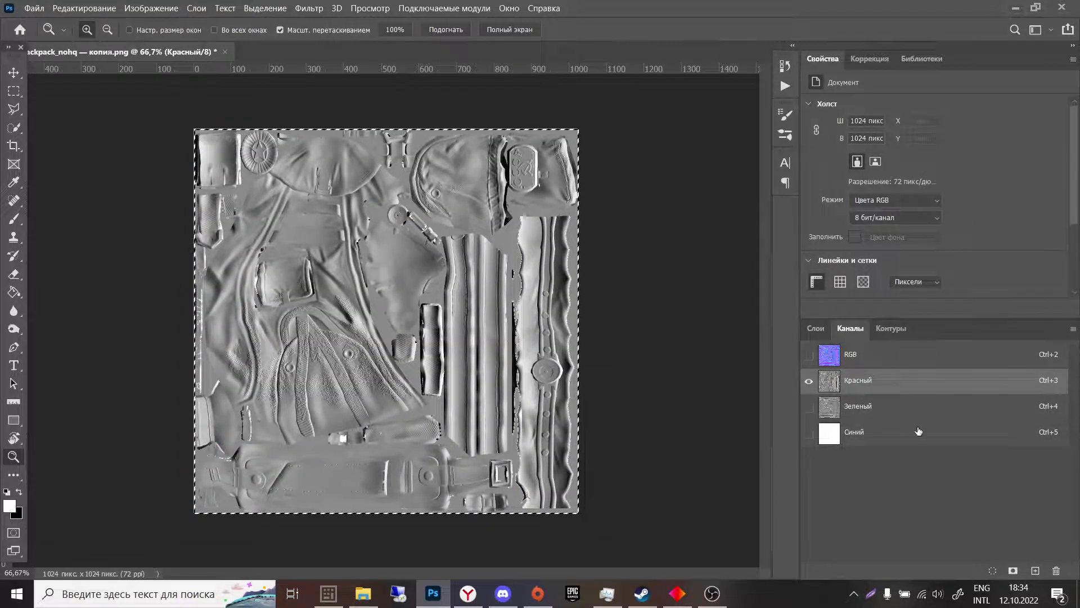
pyautogui.click(918, 431)
pyautogui.hotkey('ctrl', 'v')
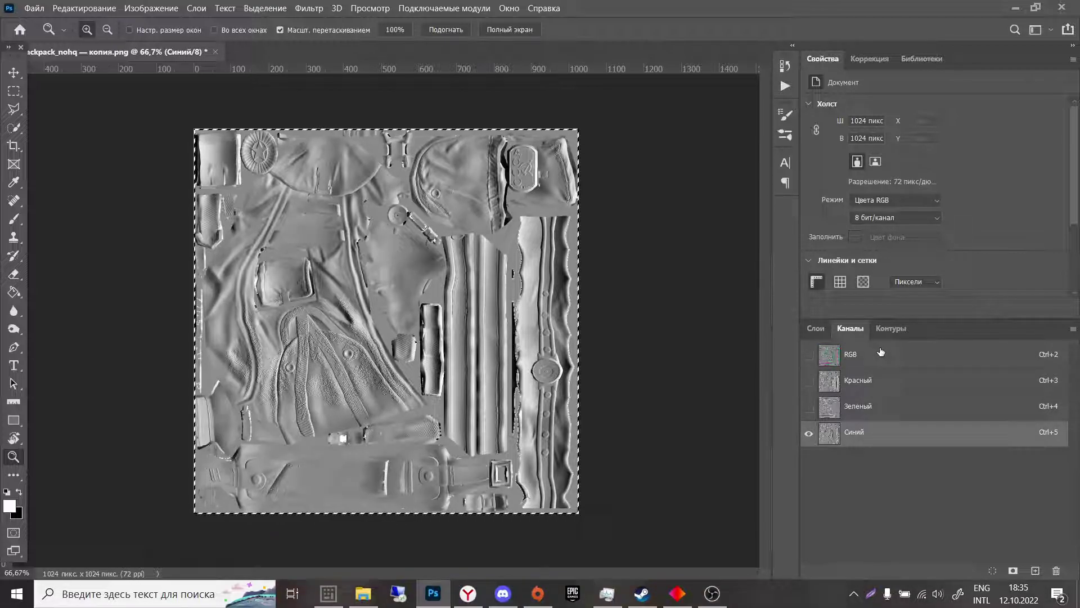
pyautogui.click(878, 354)
# - Paint the red channel solid white with the Brush
pyautogui.click(869, 380)
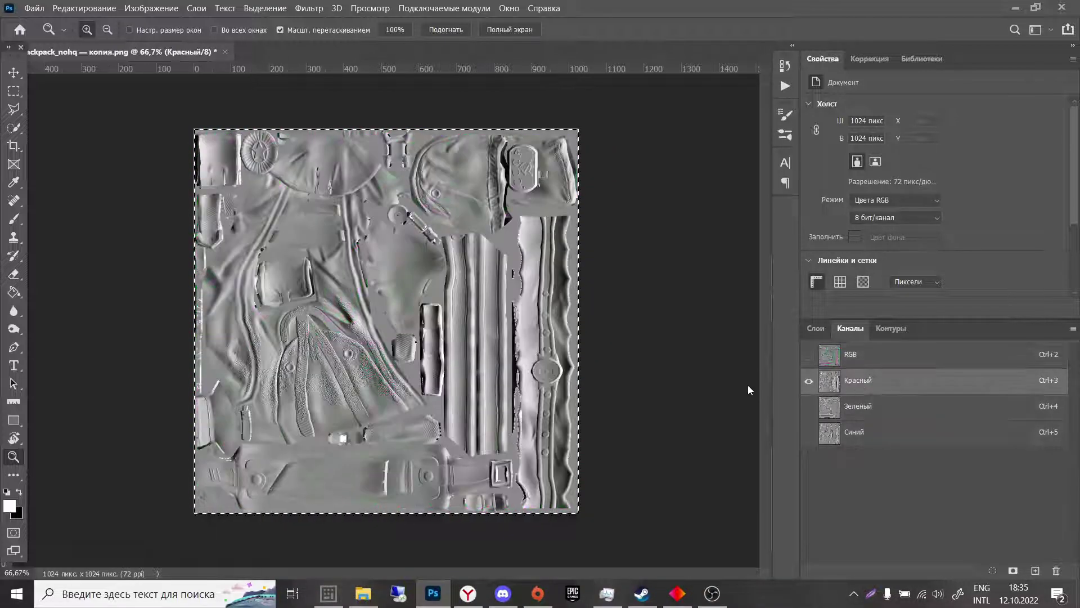
pyautogui.press('b')
pyautogui.click(482, 262)
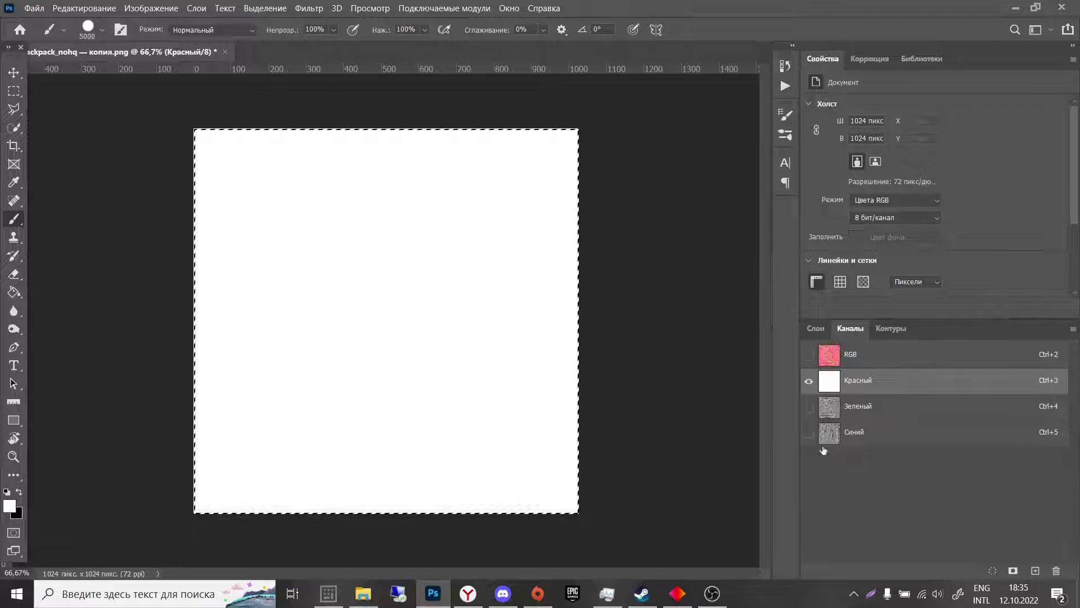
pyautogui.click(869, 354)
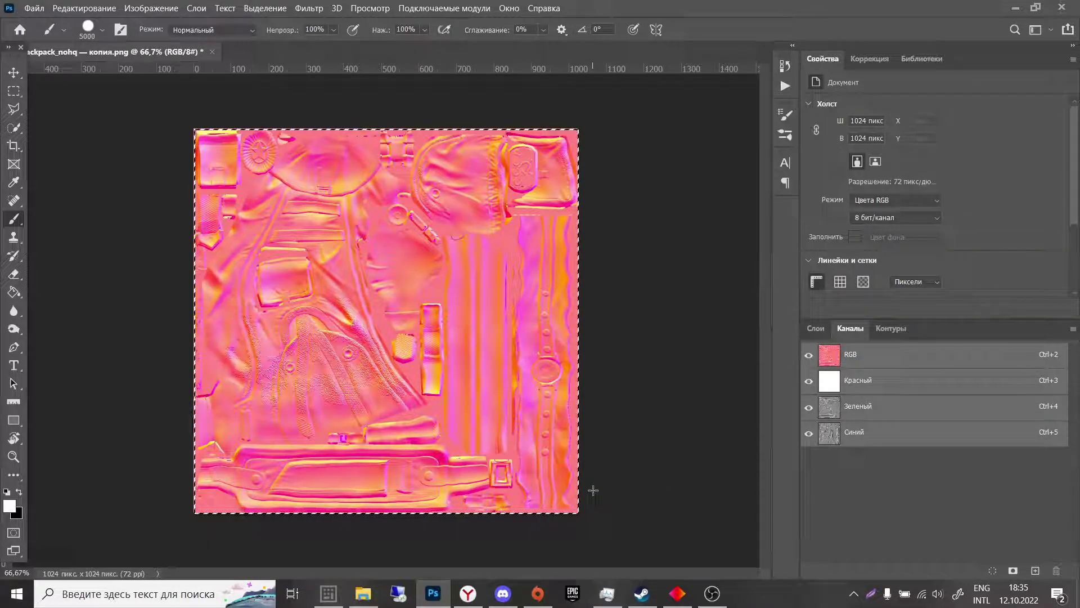
# - Flip between the green, blue and red channels to inspect each one
pyautogui.click(882, 407)
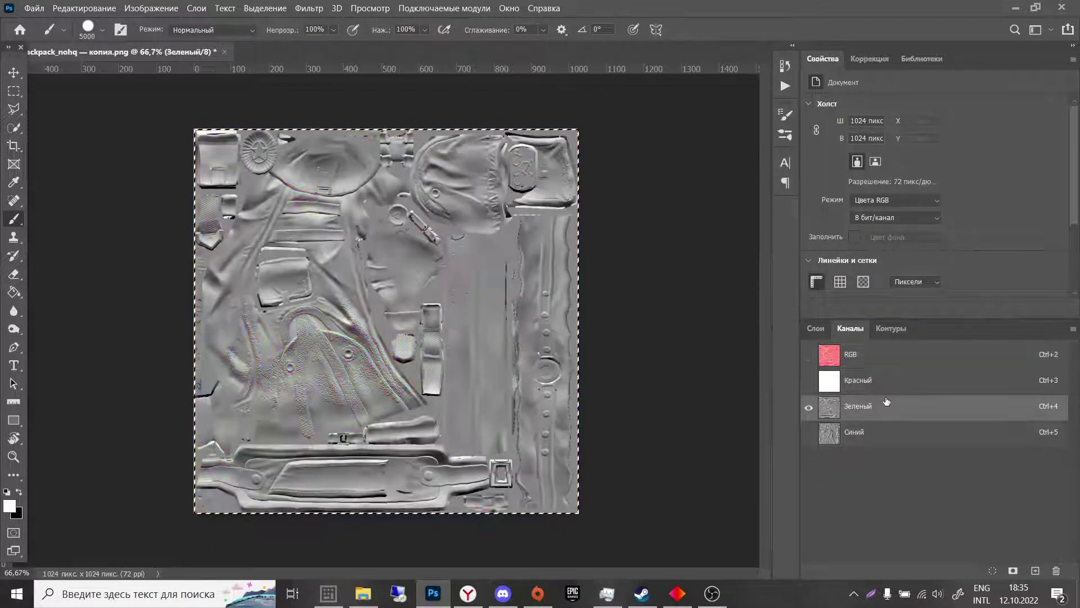
pyautogui.click(866, 435)
pyautogui.click(870, 418)
pyautogui.click(866, 436)
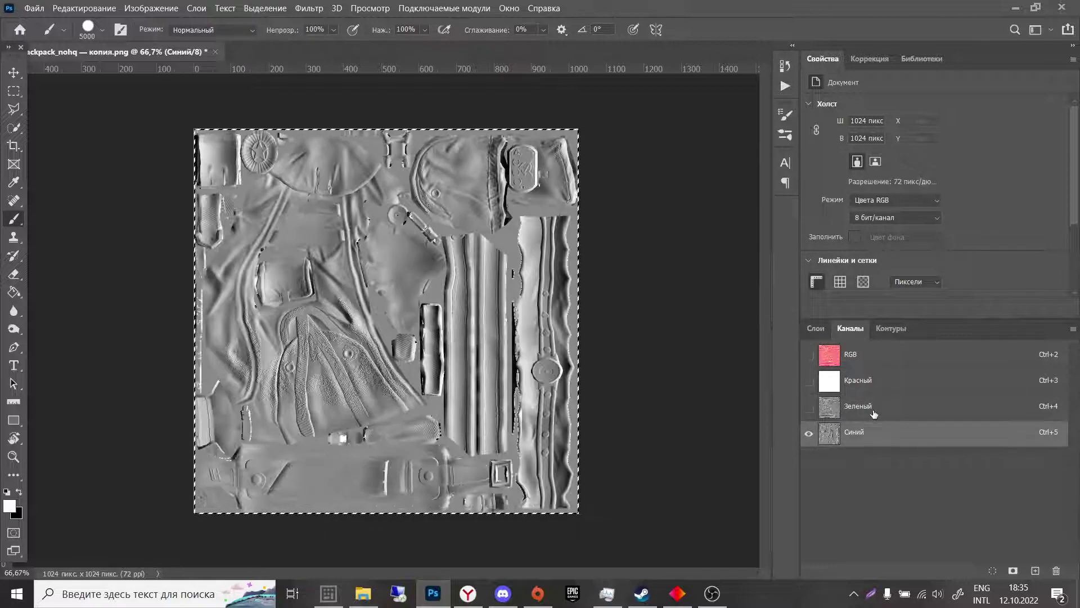
pyautogui.click(873, 412)
pyautogui.click(865, 438)
pyautogui.click(871, 416)
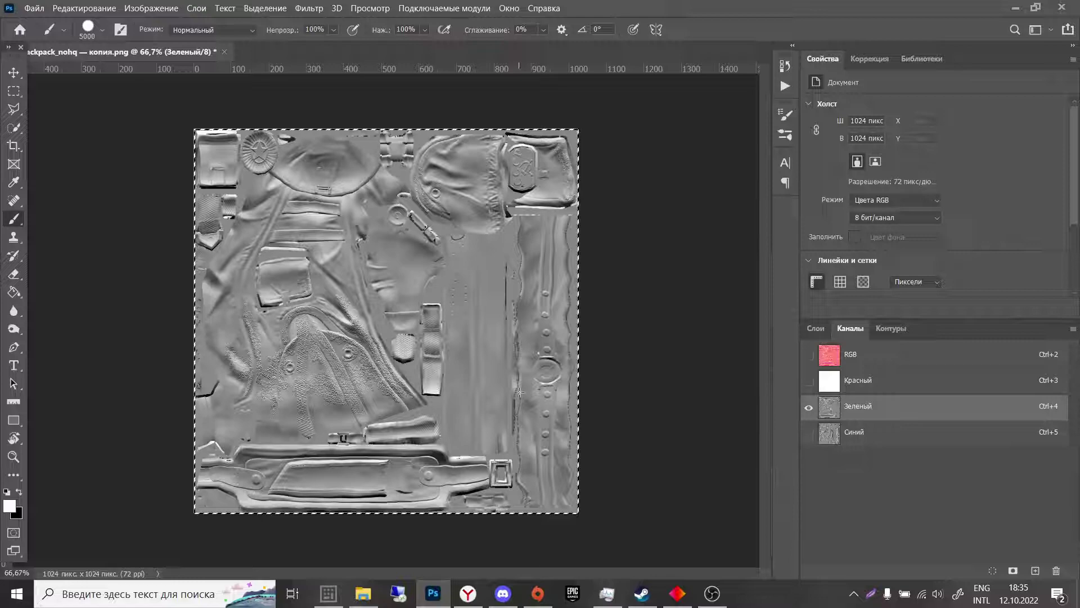
pyautogui.click(867, 382)
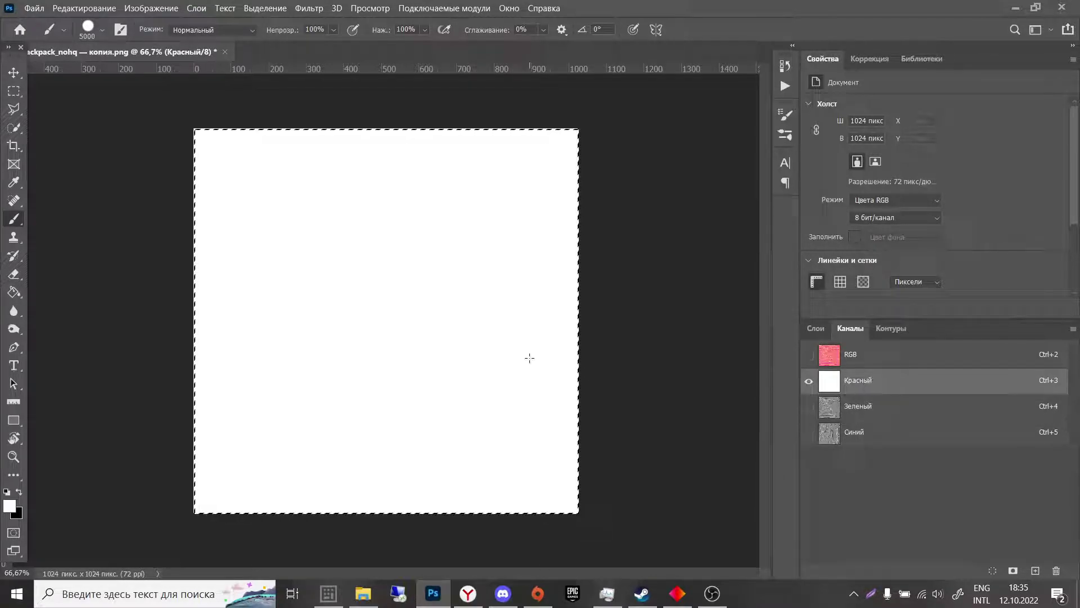
# - Fill the blue channel solid white, then flip between the composite and red channel views
pyautogui.click(853, 435)
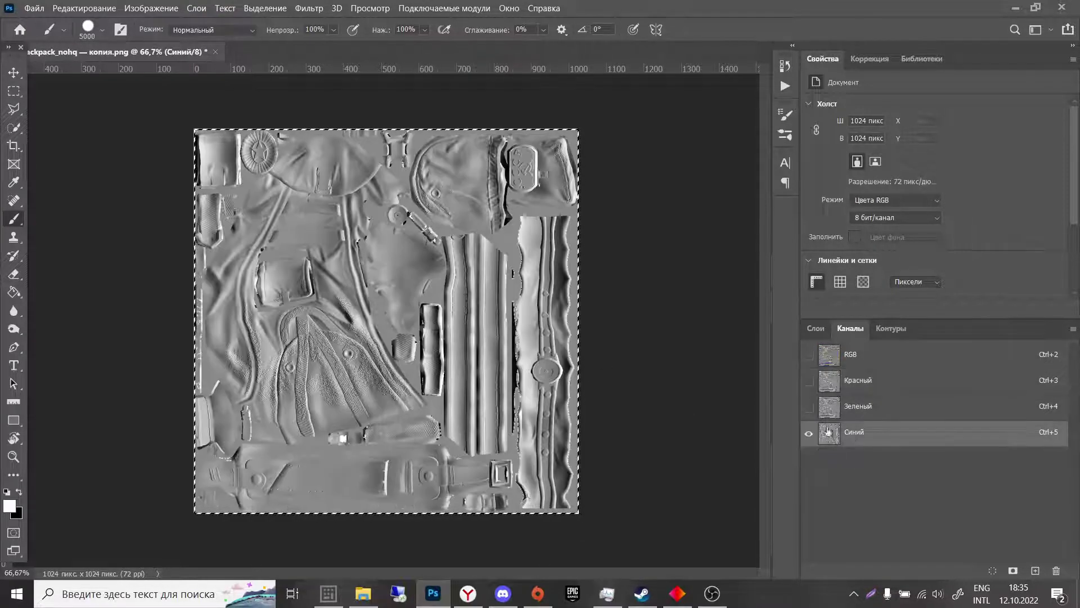
pyautogui.click(463, 422)
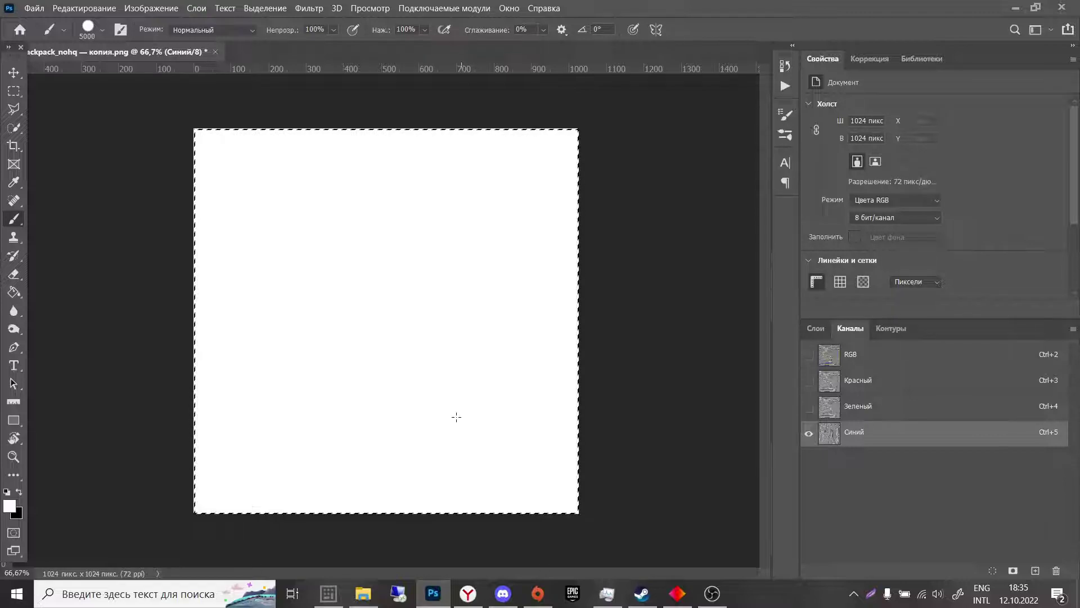
pyautogui.click(873, 360)
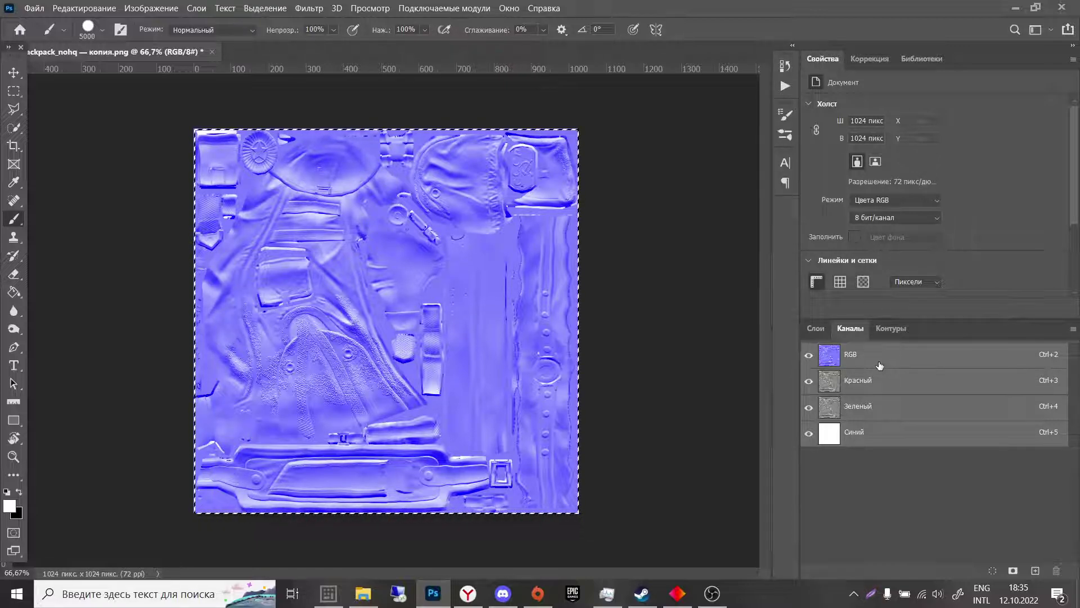
pyautogui.click(875, 380)
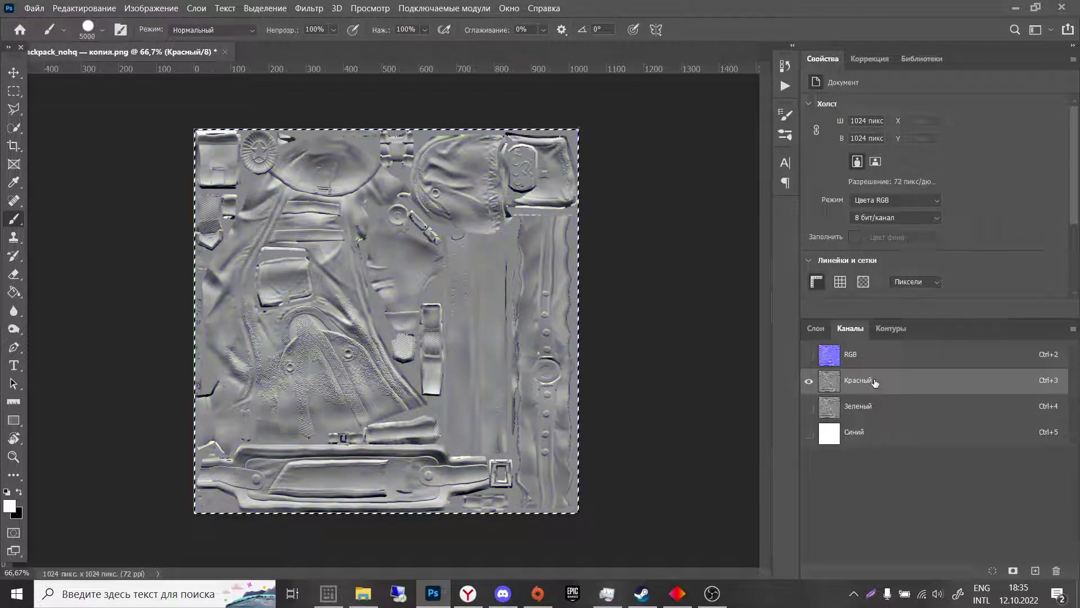
pyautogui.click(868, 407)
pyautogui.click(882, 383)
pyautogui.click(867, 410)
pyautogui.click(864, 381)
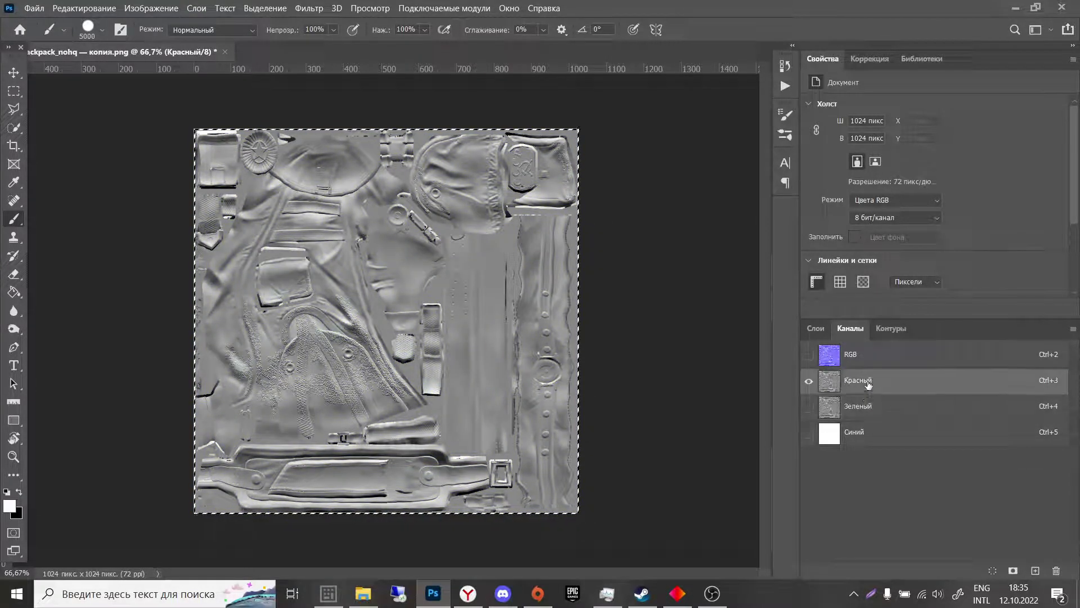
pyautogui.click(874, 369)
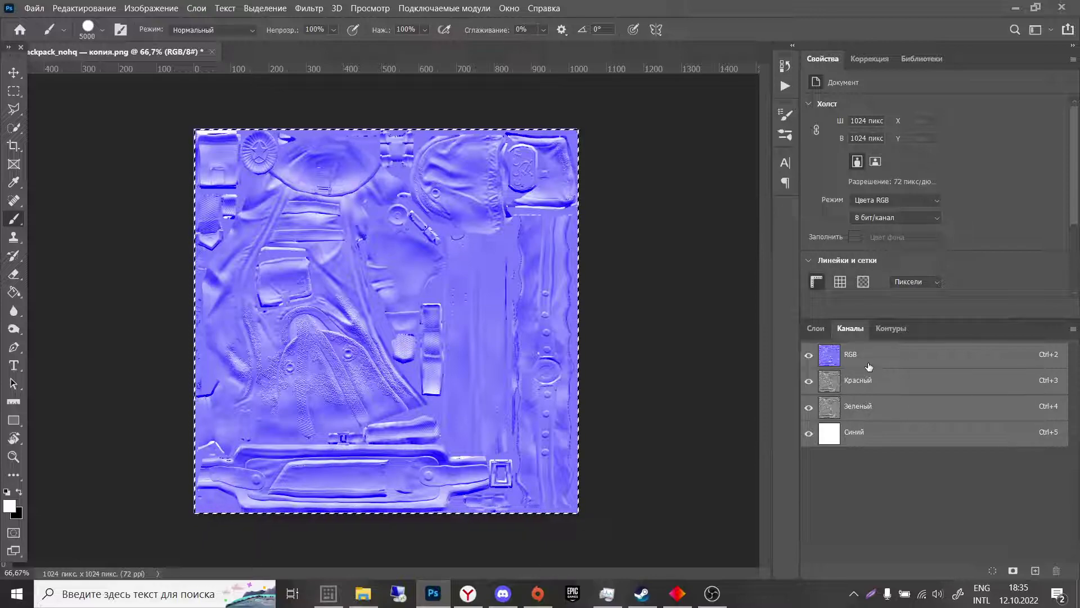
# - Try a black fill on the blue channel, undoing and redoing it while checking the composite
pyautogui.click(887, 438)
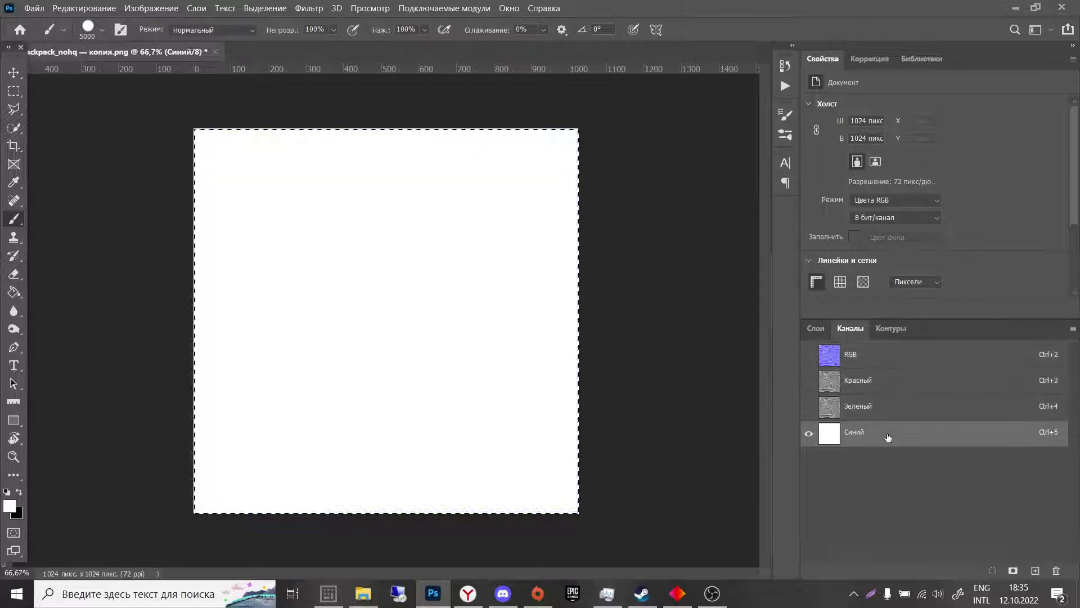
pyautogui.press('Delete')
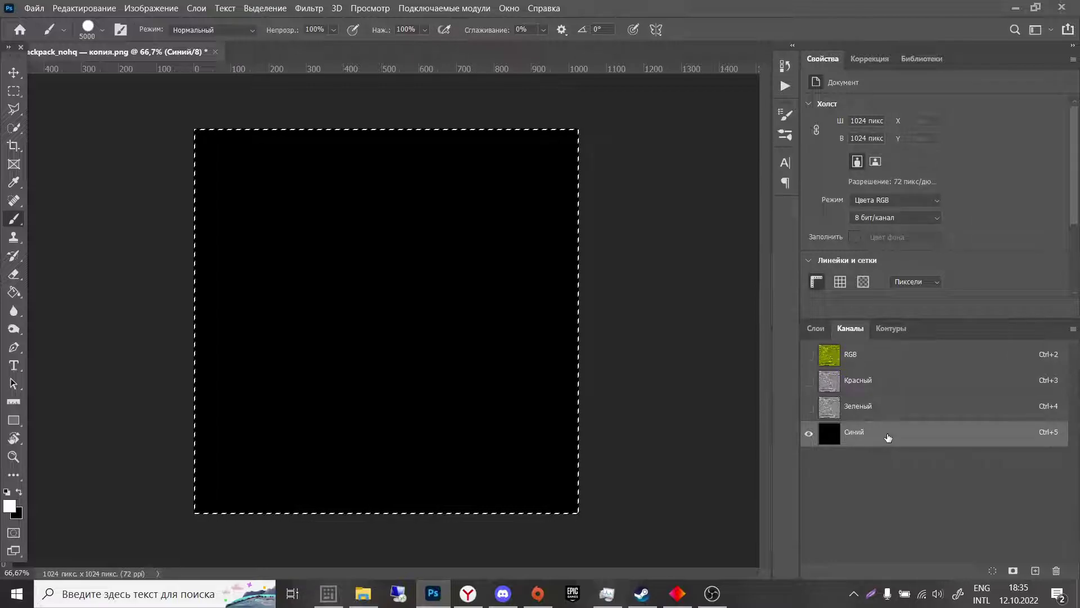
pyautogui.click(889, 353)
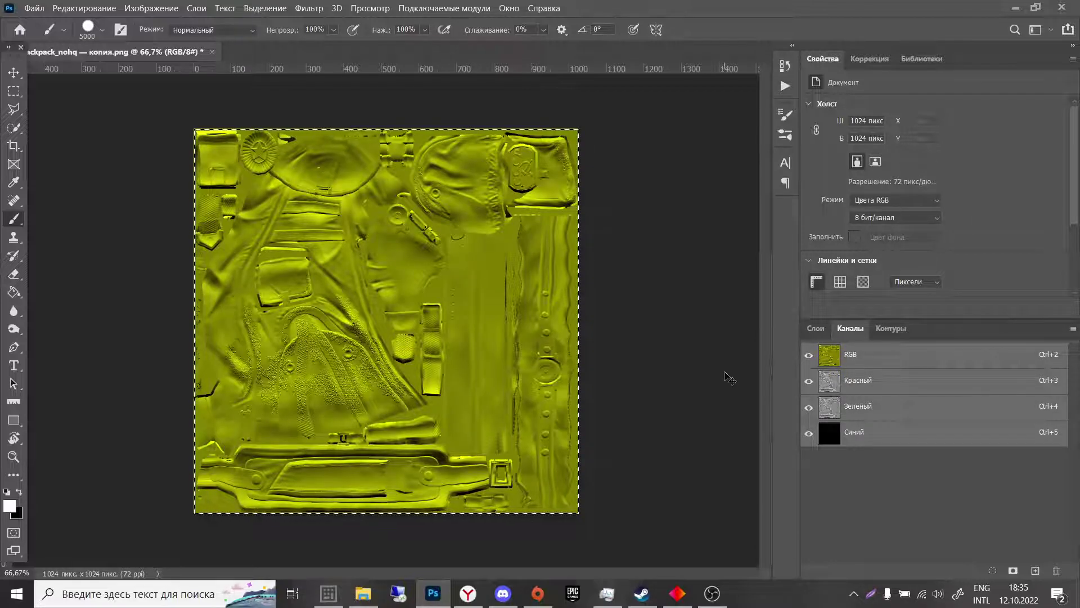
pyautogui.hotkey('ctrl', 'z')
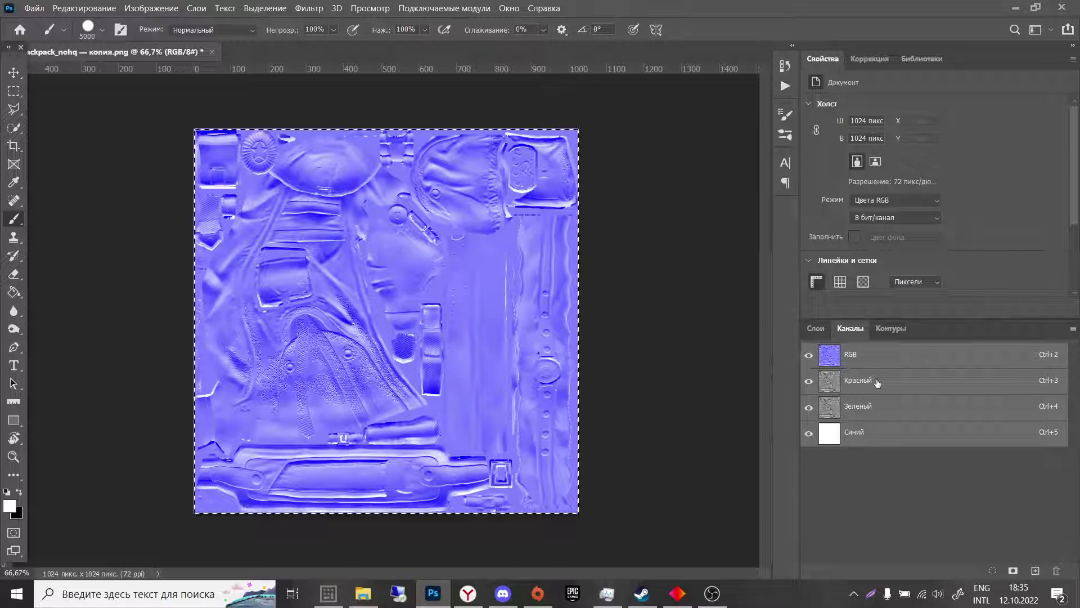
pyautogui.click(878, 382)
pyautogui.click(883, 355)
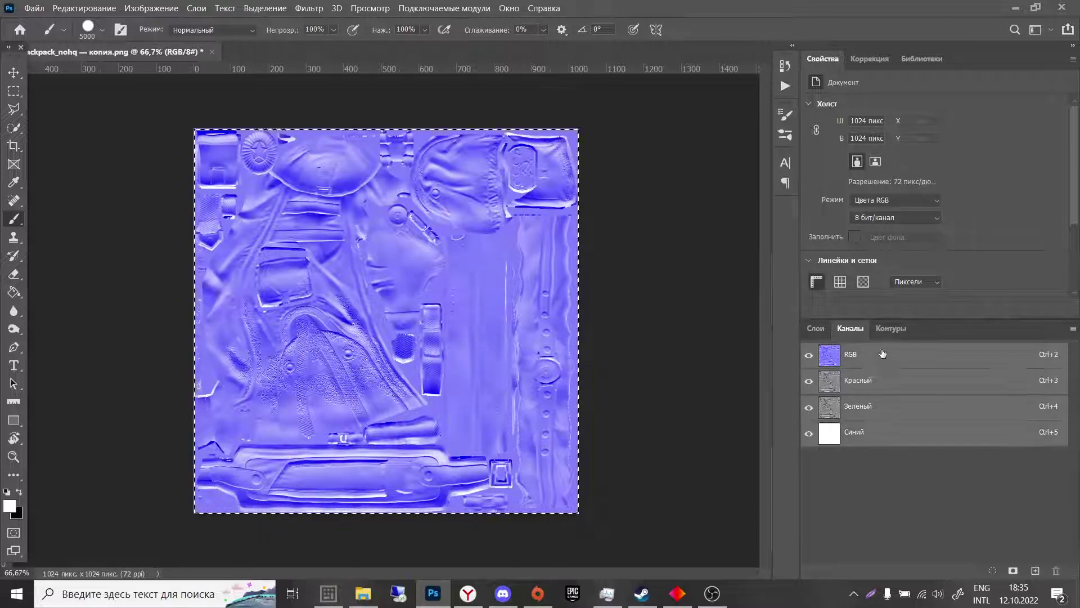
pyautogui.click(871, 445)
pyautogui.hotkey('ctrl', 'shift', 'z')
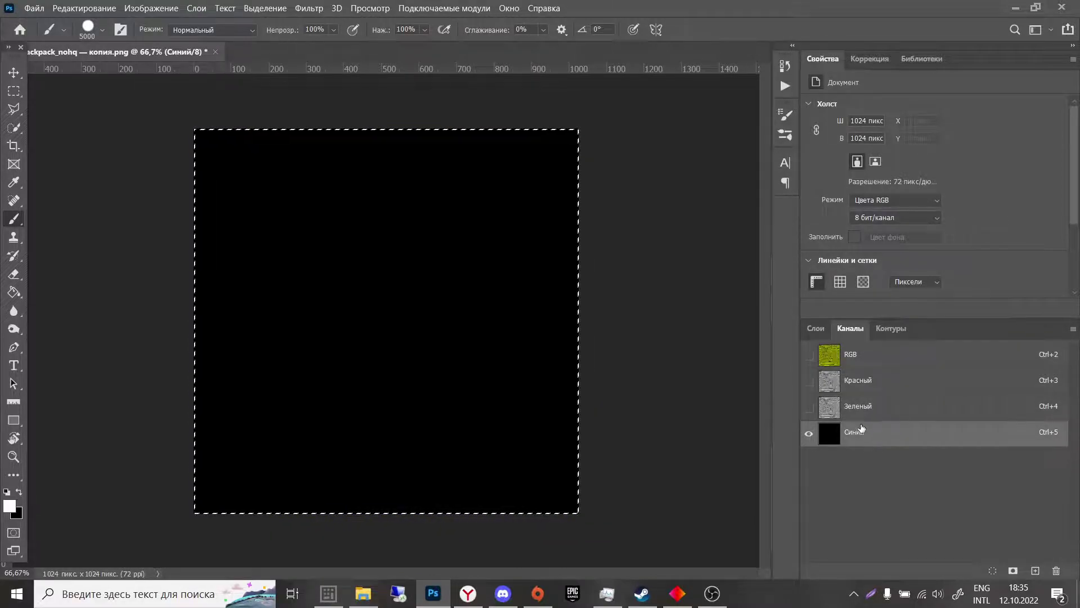
# - Undo back to restore the red channel's relief detail and view the composite
pyautogui.click(896, 384)
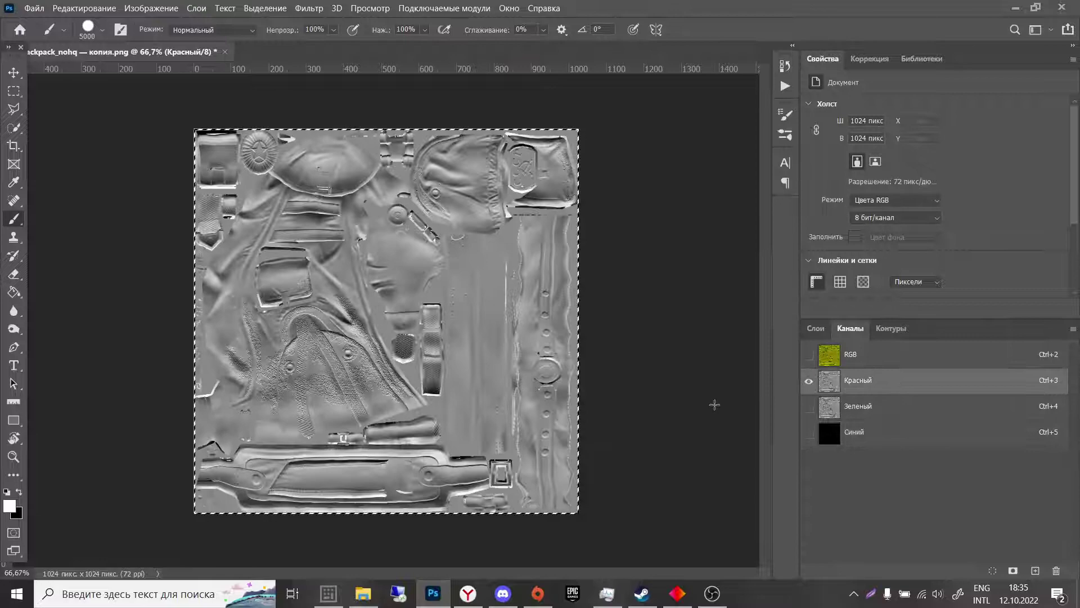
pyautogui.click(858, 410)
pyautogui.click(880, 383)
pyautogui.hotkey('ctrl', 'z')
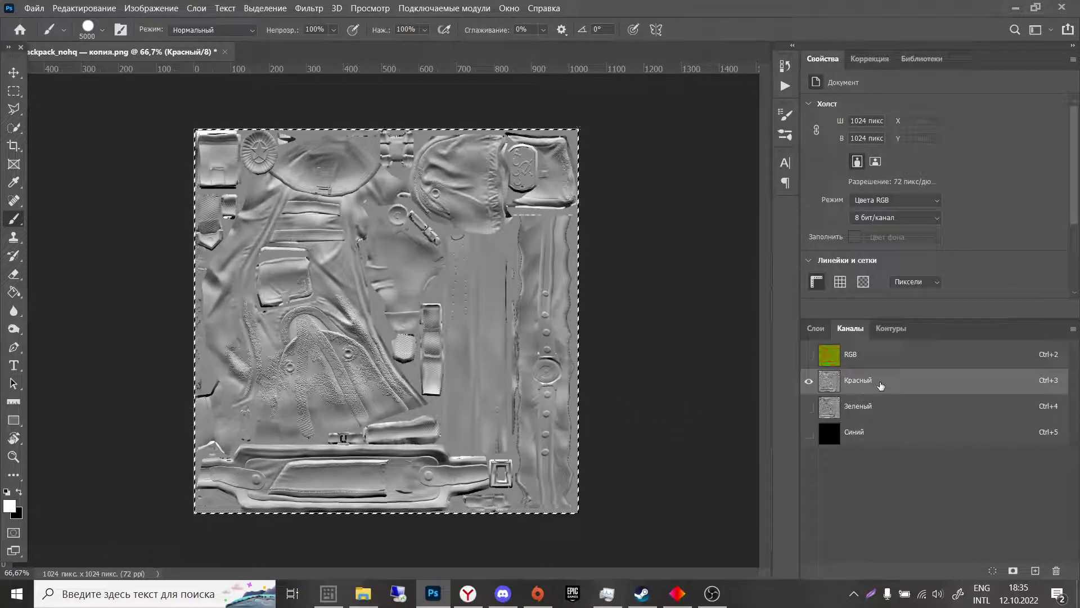
pyautogui.hotkey('ctrl', 'z')
pyautogui.hotkey('ctrl', 'z')
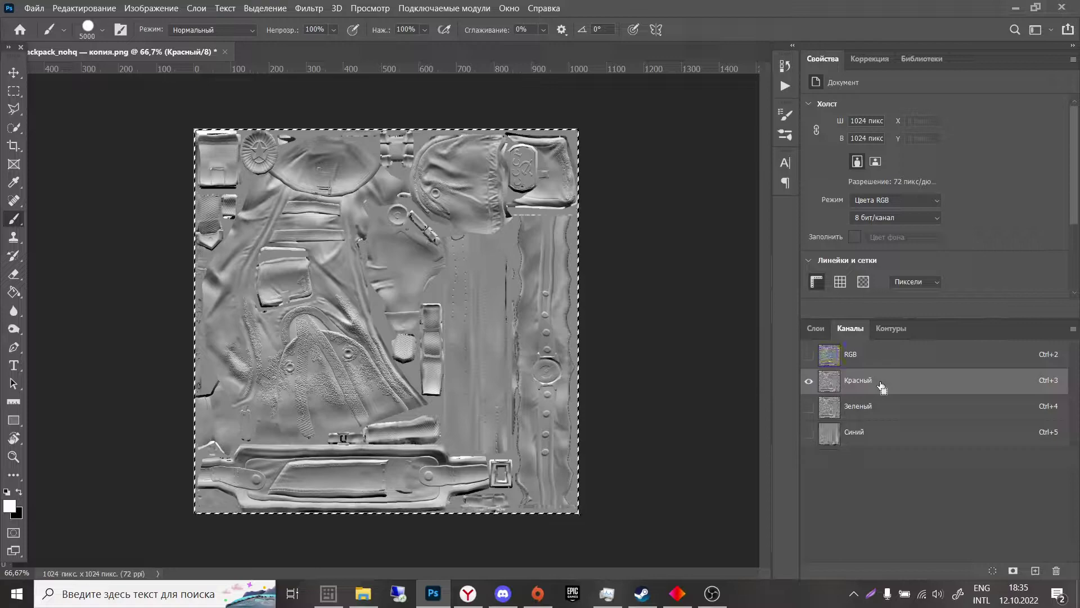
pyautogui.hotkey('ctrl', 'z')
pyautogui.hotkey('ctrl', 'z')
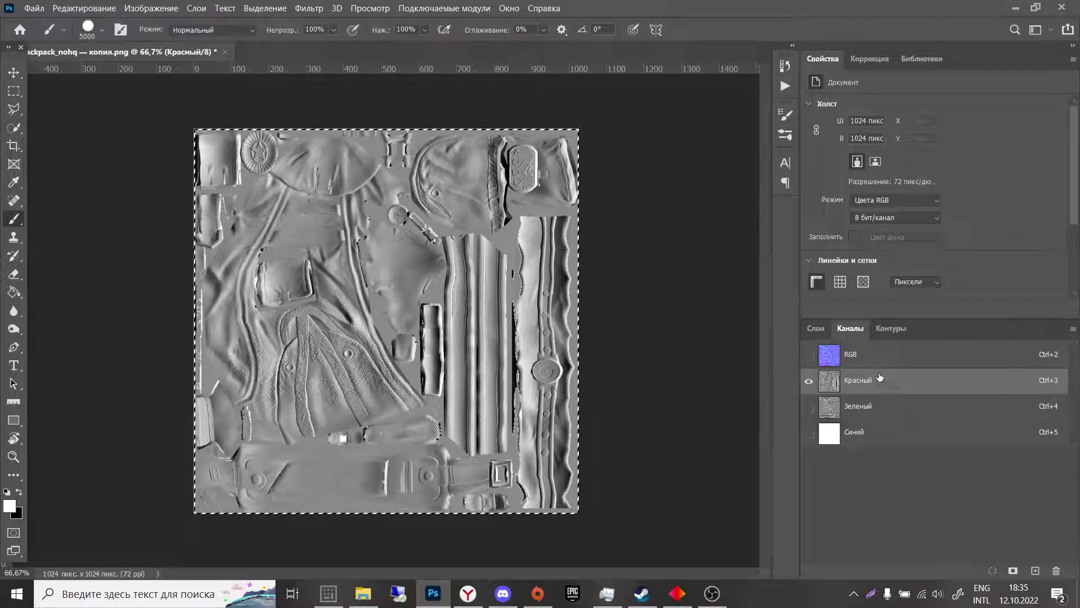
pyautogui.click(880, 363)
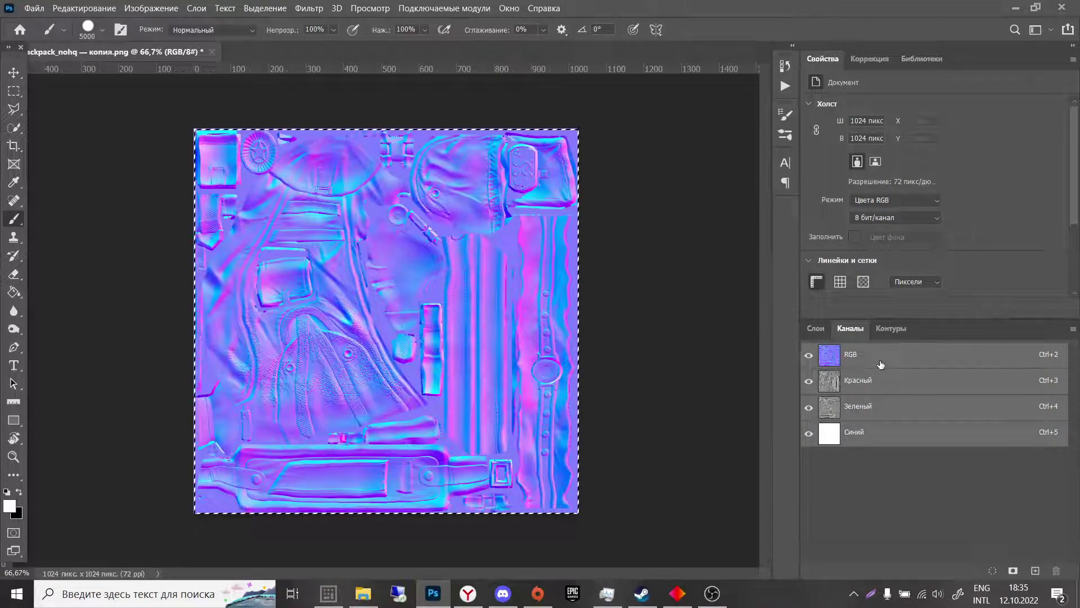
# - Paste the copied texture into the blue channel
pyautogui.click(884, 415)
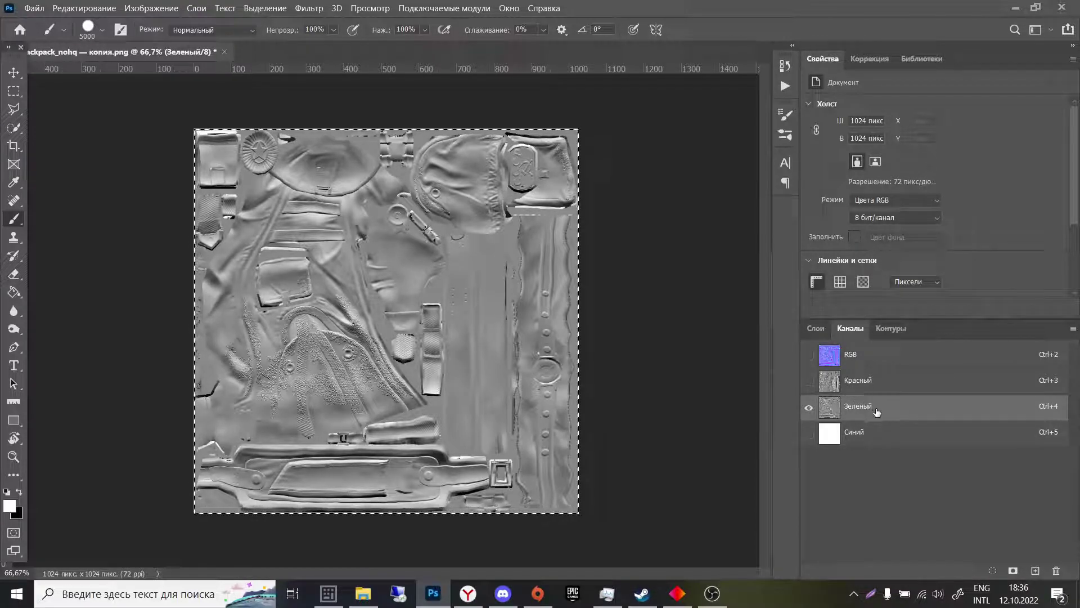
pyautogui.click(867, 431)
pyautogui.hotkey('ctrl', 'v')
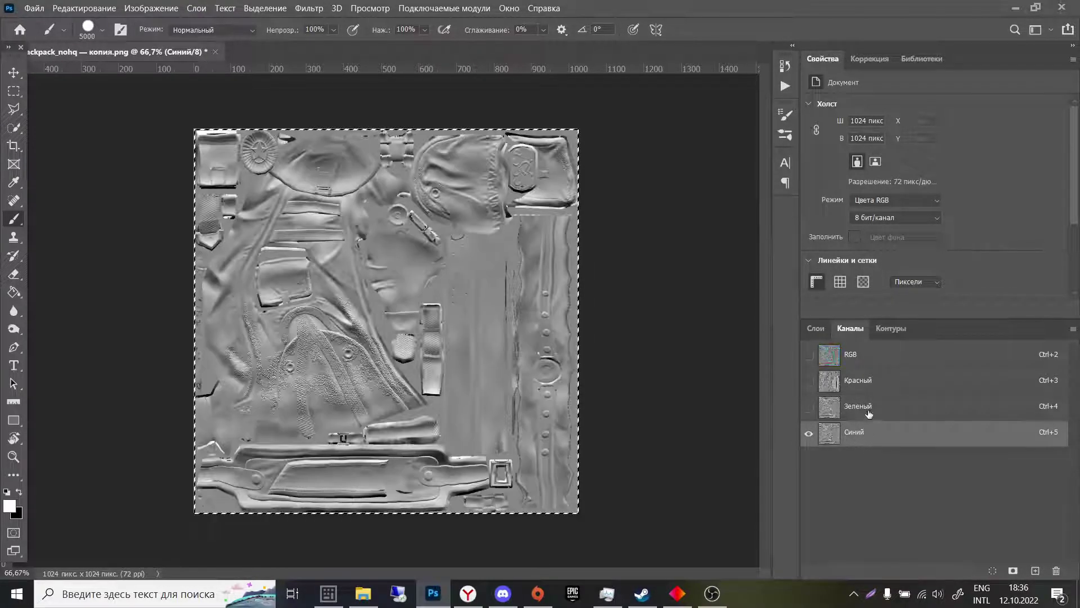
# - Compare red, green and blue channels, refill blue with solid white, and view the composite
pyautogui.click(878, 381)
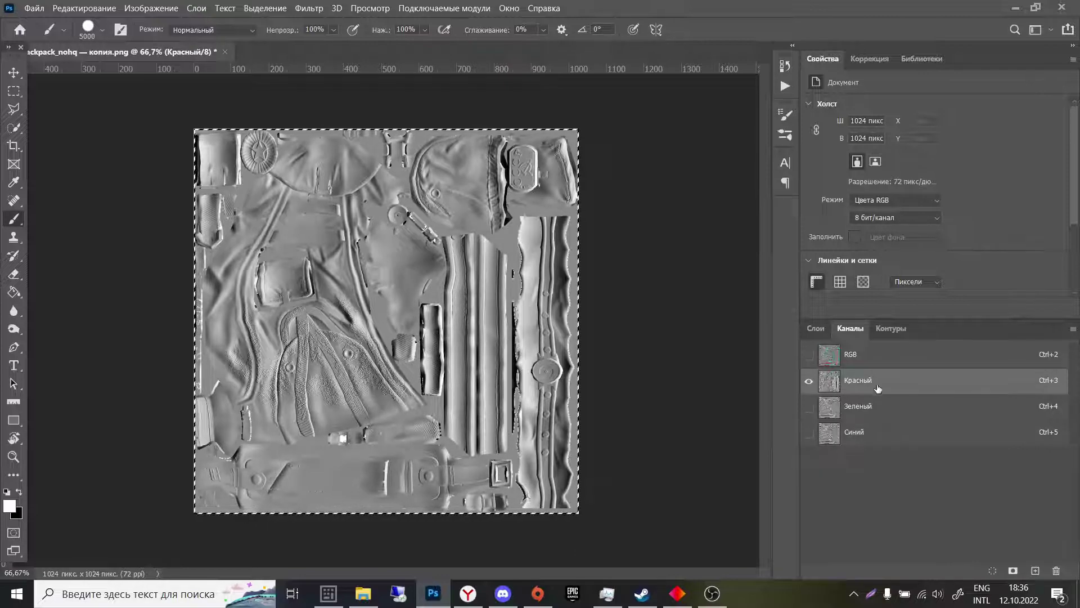
pyautogui.click(878, 412)
pyautogui.click(869, 430)
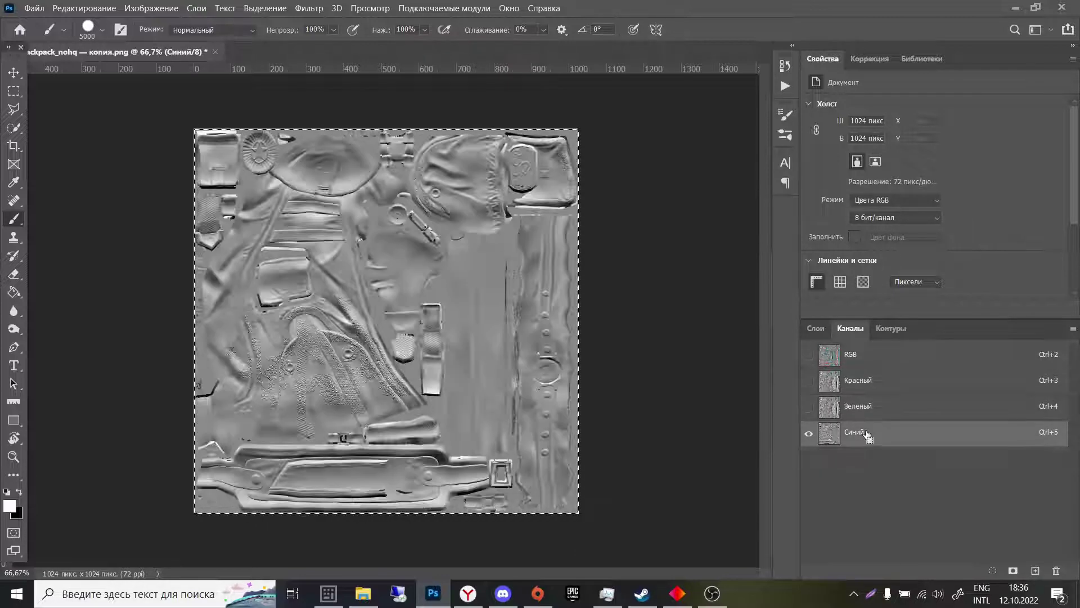
pyautogui.click(868, 384)
pyautogui.click(856, 433)
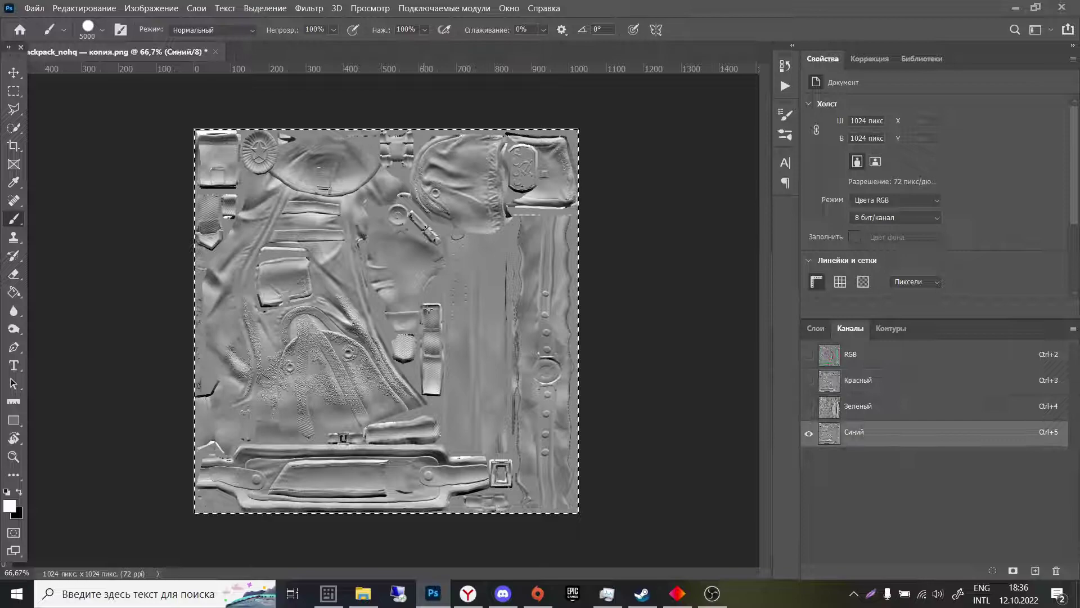
pyautogui.click(406, 290)
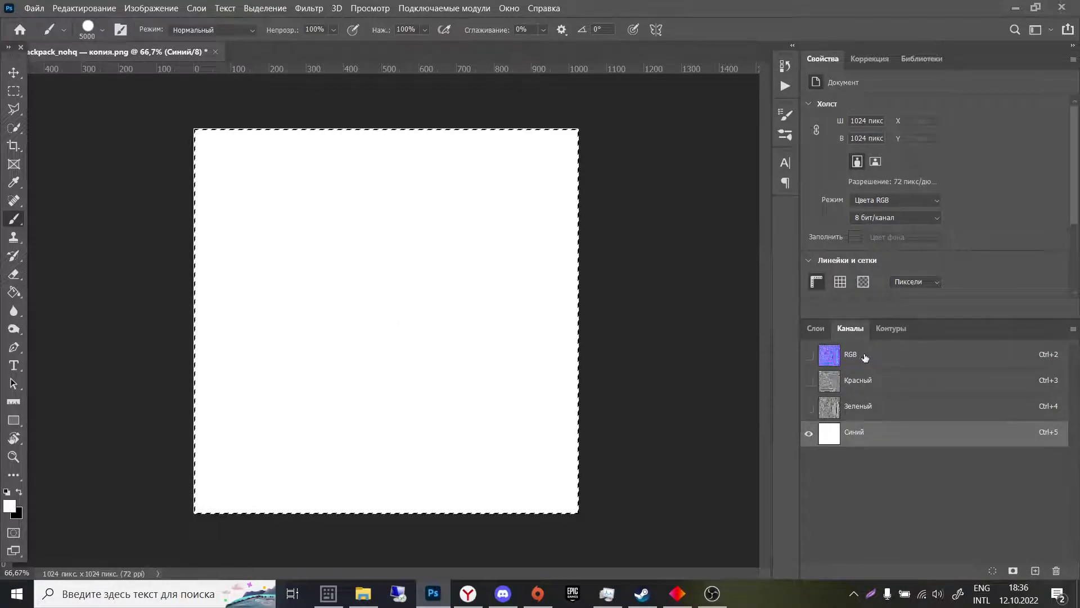
pyautogui.click(862, 361)
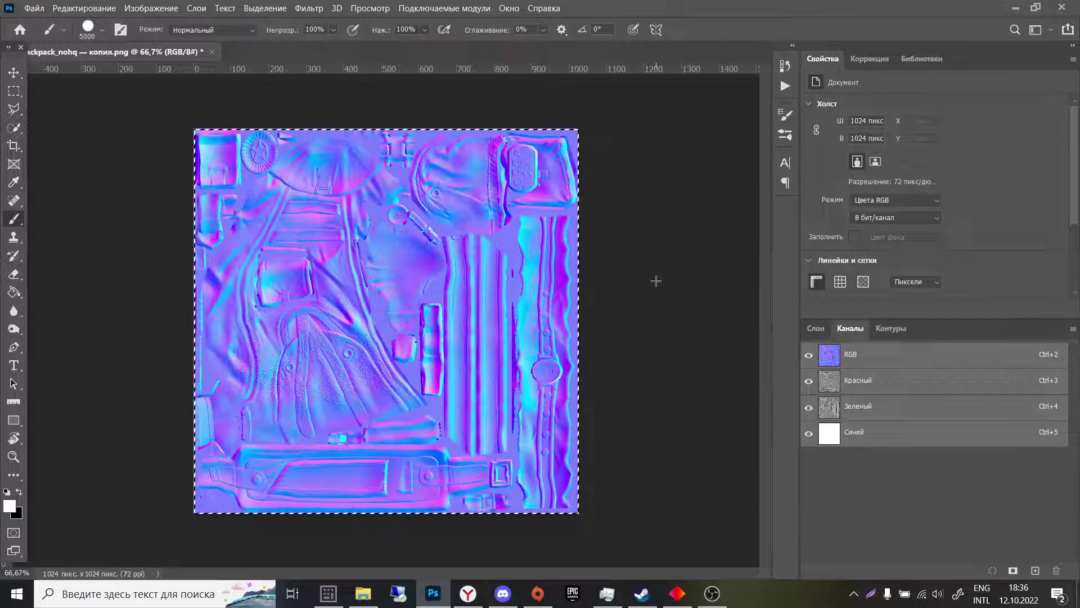
# - Drag S01Backpack_nohq.png from the backpack folder into Photoshop, leaving it without colour management
pyautogui.press('z')
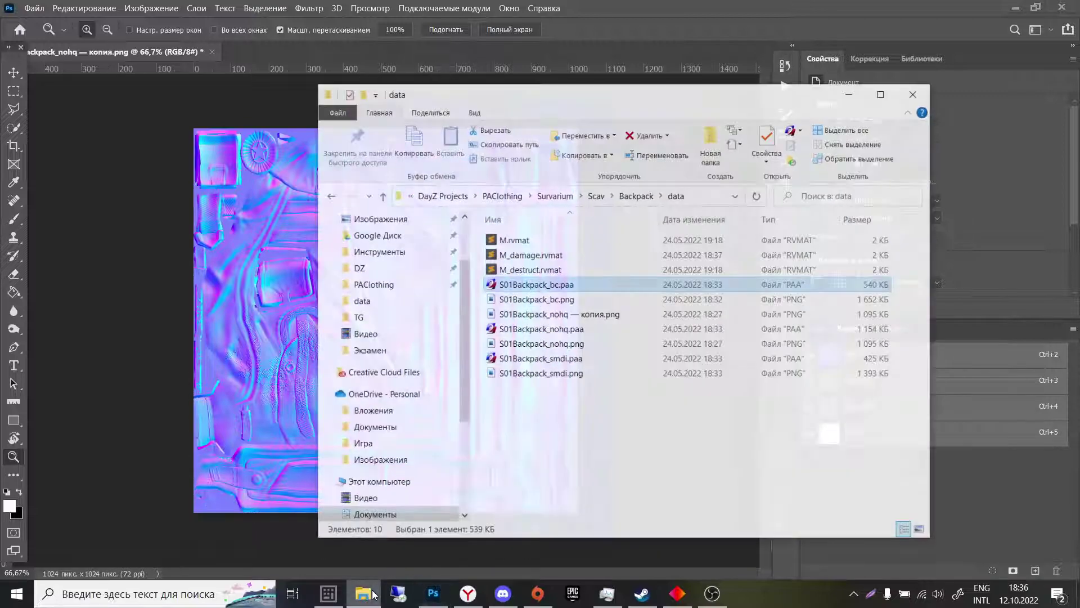
pyautogui.click(363, 594)
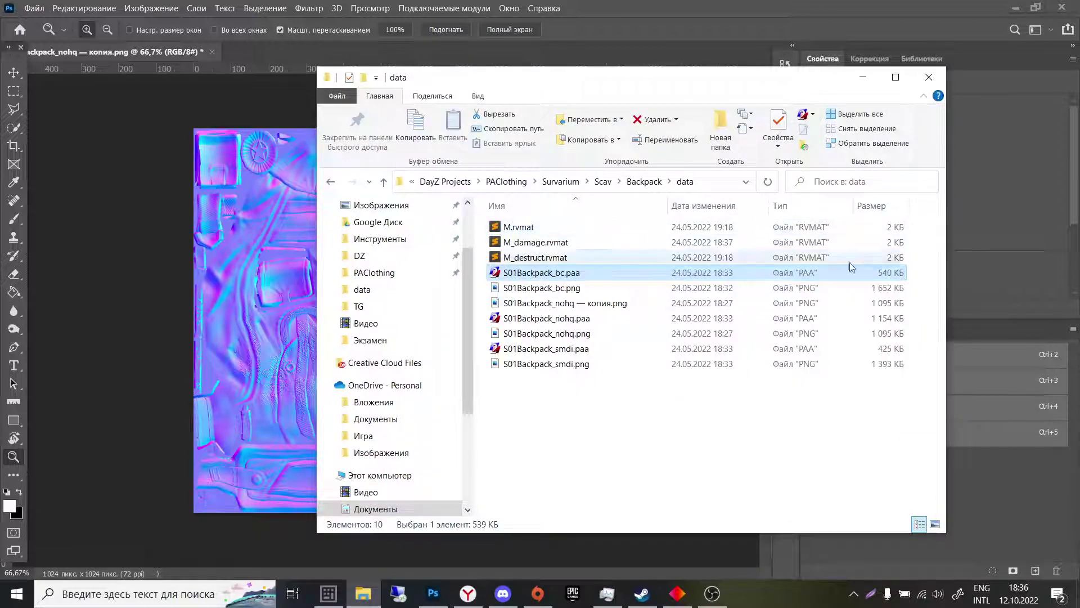
pyautogui.moveTo(595, 334); pyautogui.dragTo(571, 332)
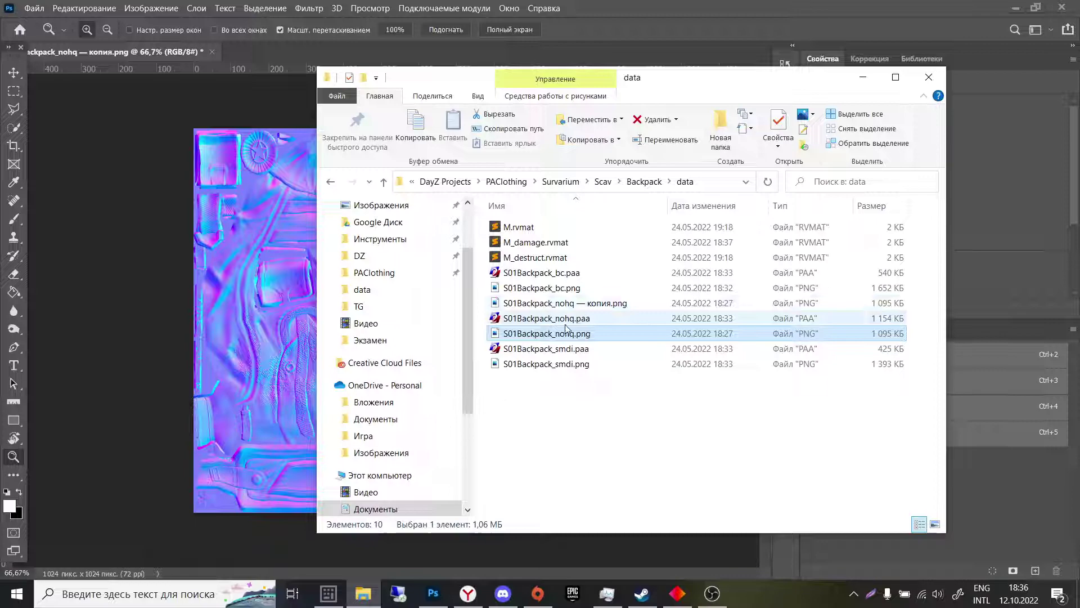
pyautogui.moveTo(571, 331)
pyautogui.mouseDown()
pyautogui.moveTo(401, 284)
pyautogui.moveTo(268, 49)
pyautogui.moveTo(287, 60)
pyautogui.mouseUp()
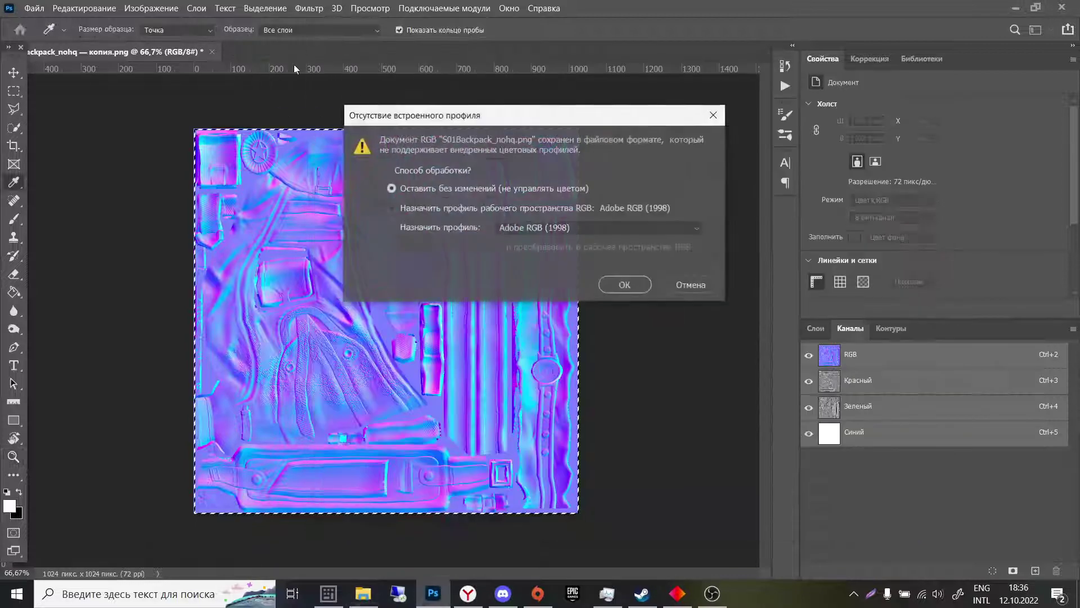
pyautogui.click(622, 285)
pyautogui.press('z')
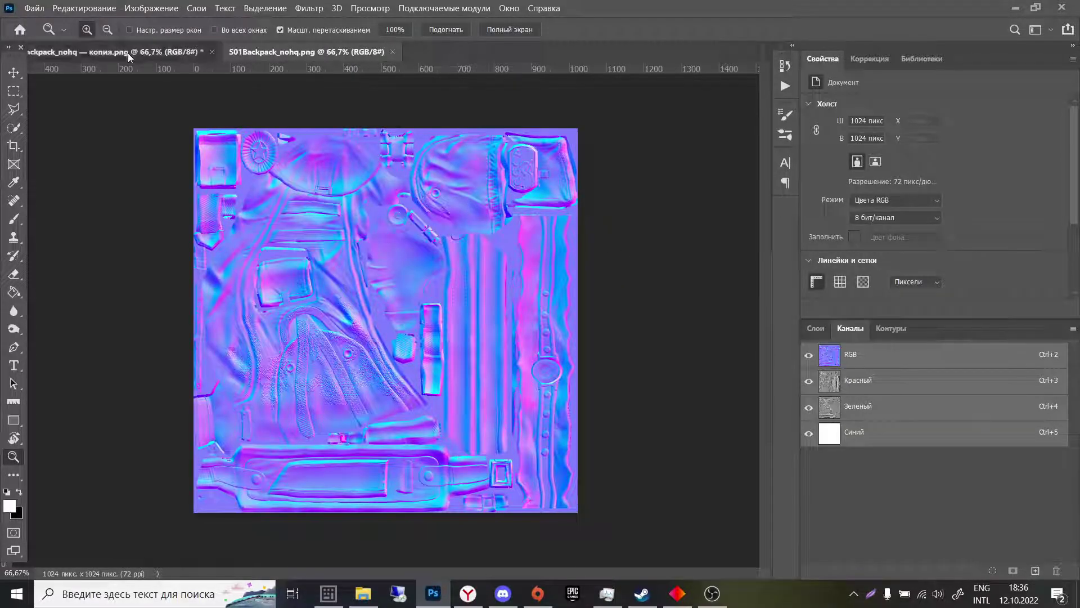
pyautogui.click(127, 54)
pyautogui.click(282, 57)
pyautogui.click(189, 54)
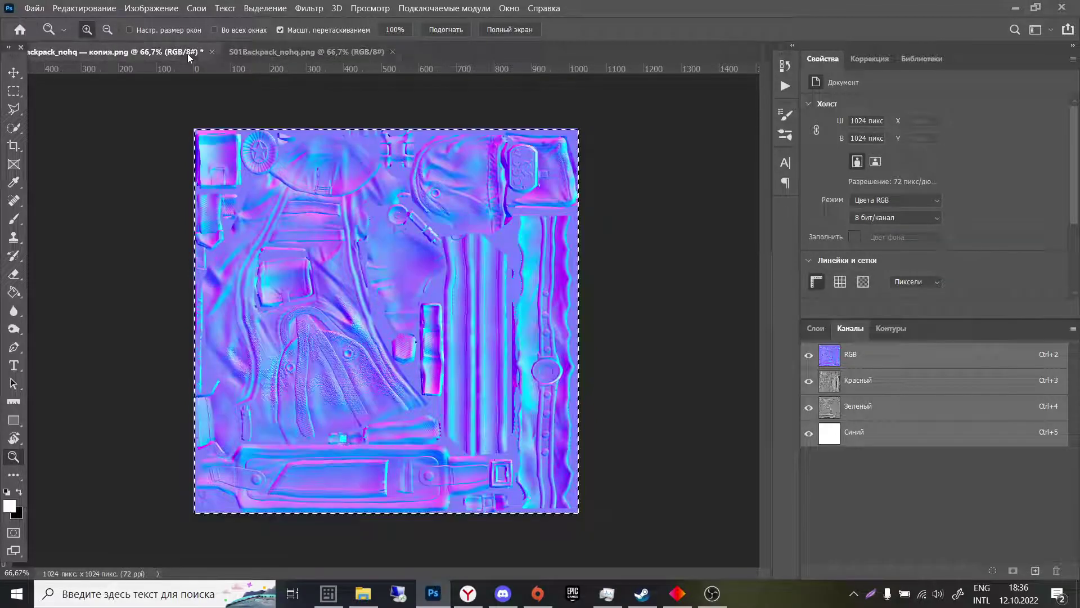
pyautogui.click(280, 57)
pyautogui.click(160, 53)
pyautogui.click(263, 55)
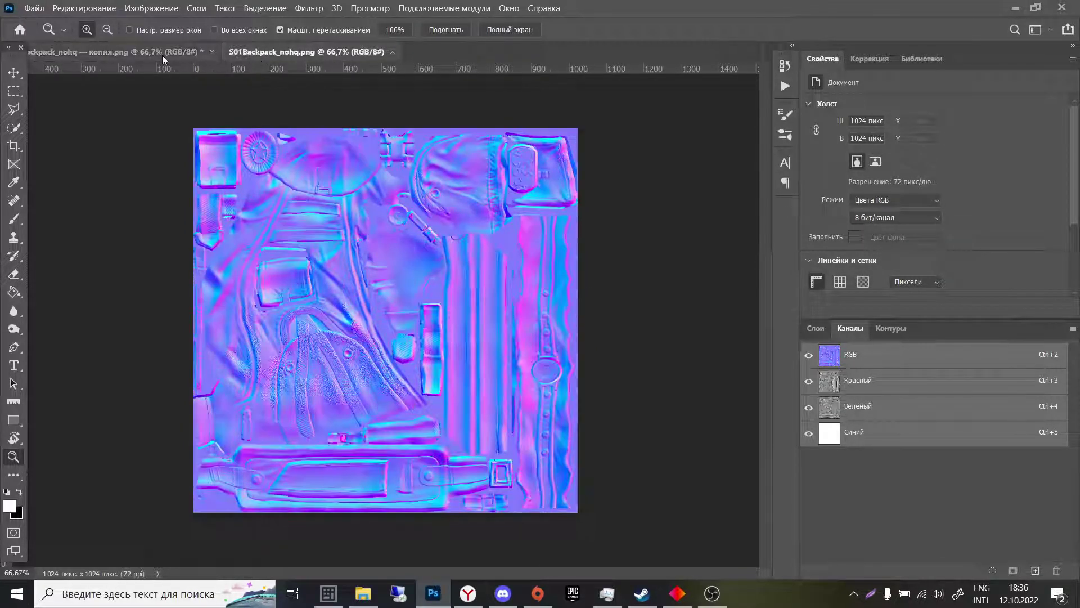
pyautogui.click(162, 55)
pyautogui.click(269, 55)
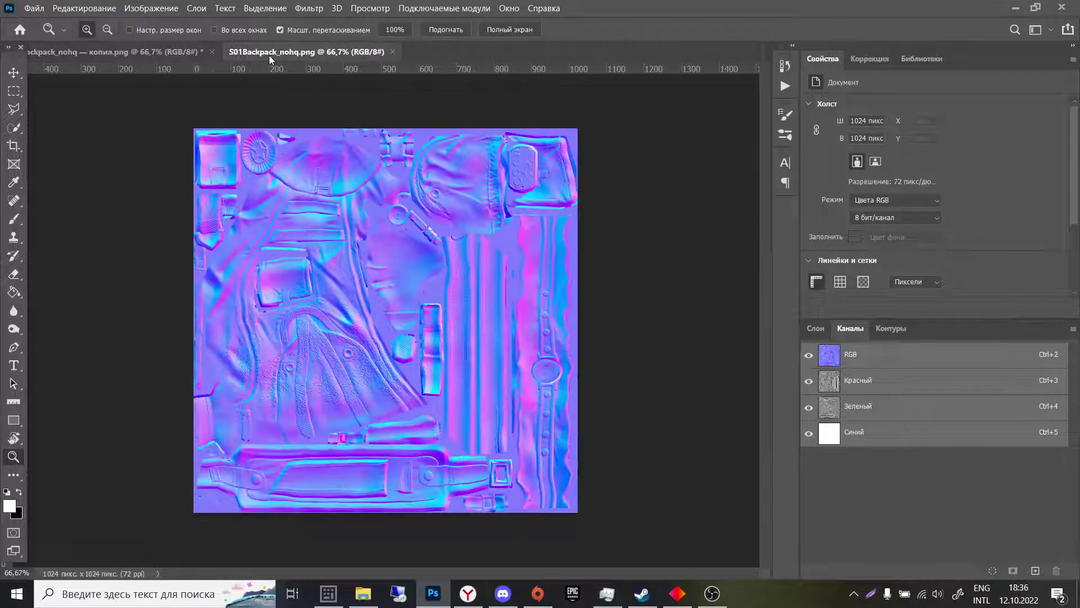
pyautogui.click(166, 53)
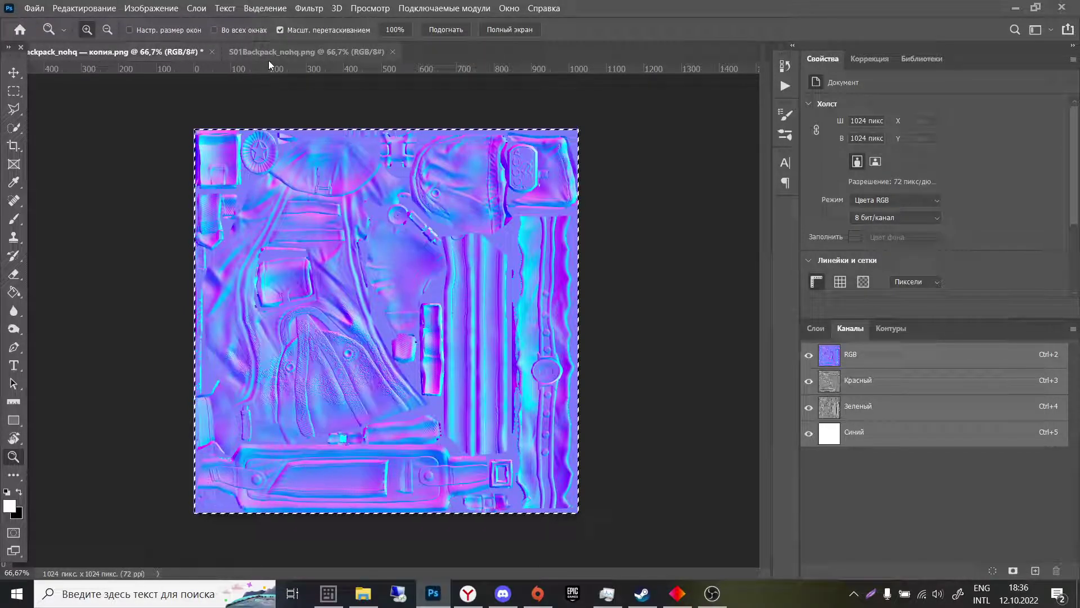
pyautogui.click(269, 56)
pyautogui.click(149, 55)
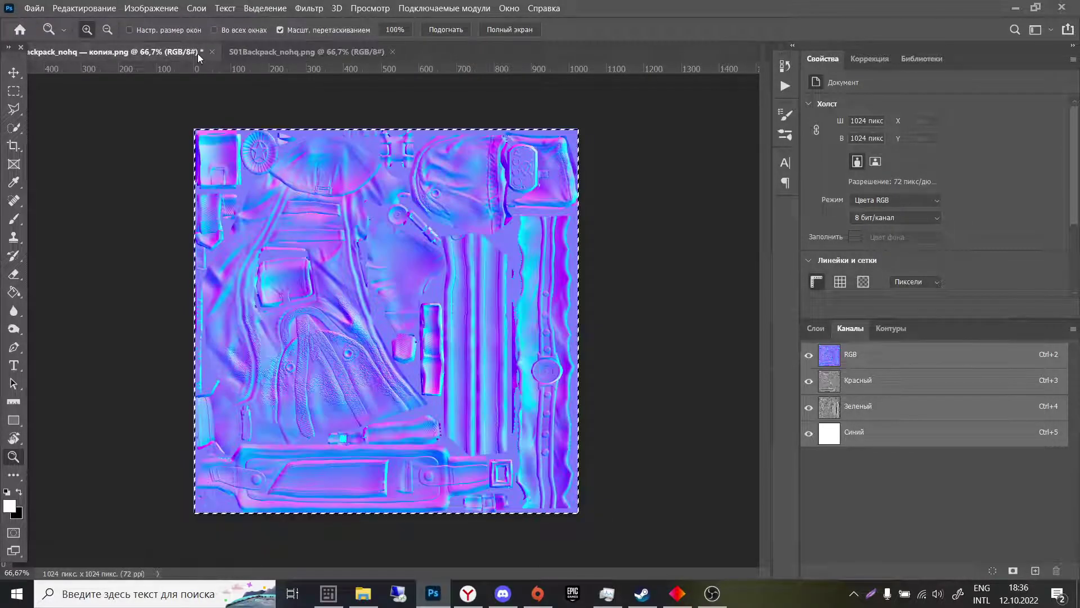
pyautogui.click(305, 54)
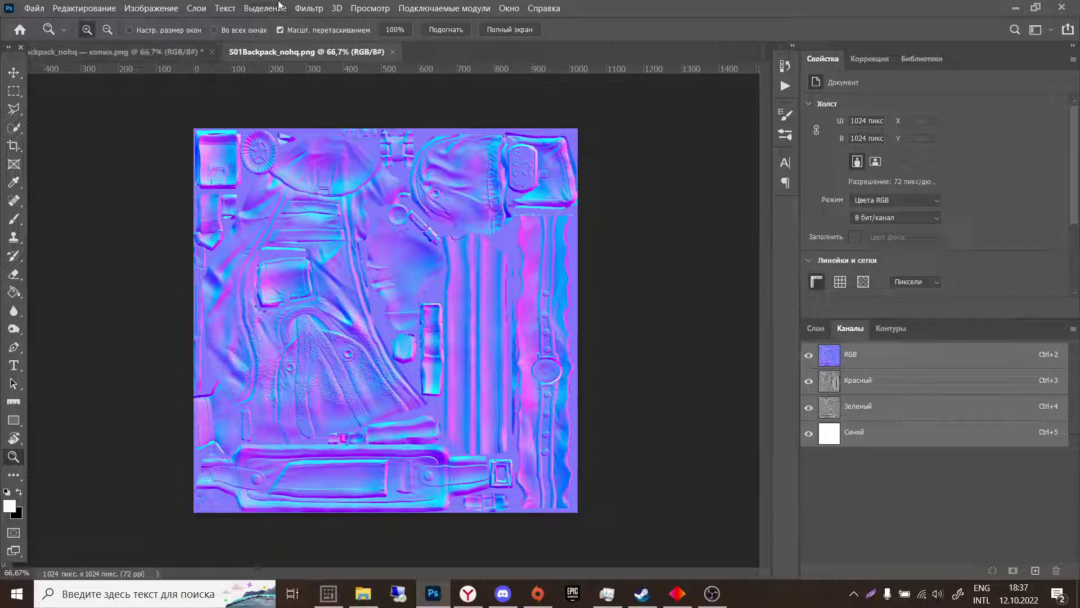
pyautogui.click(119, 52)
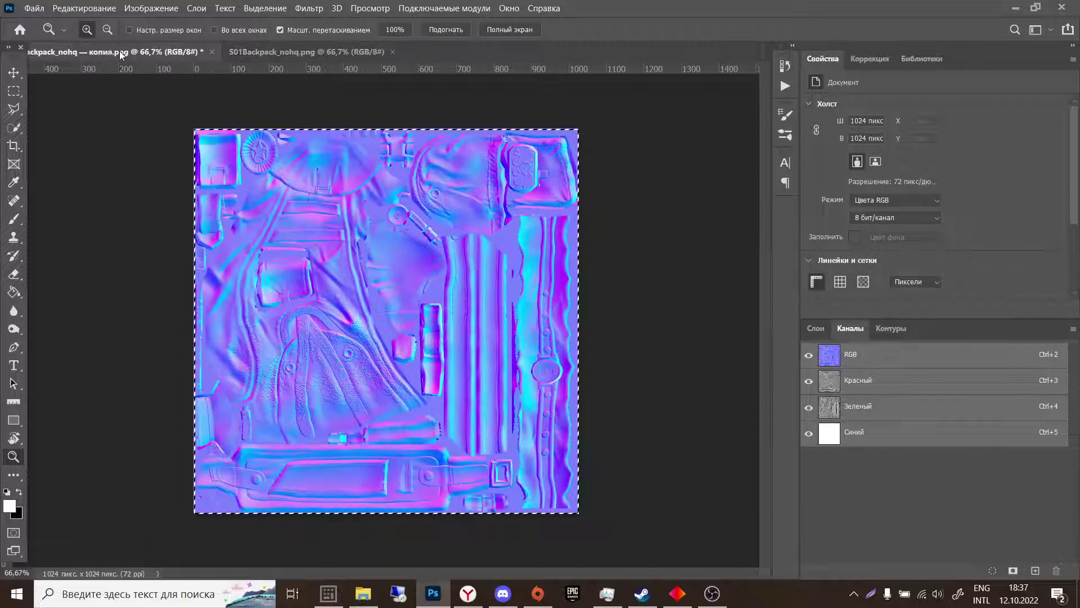
pyautogui.click(285, 50)
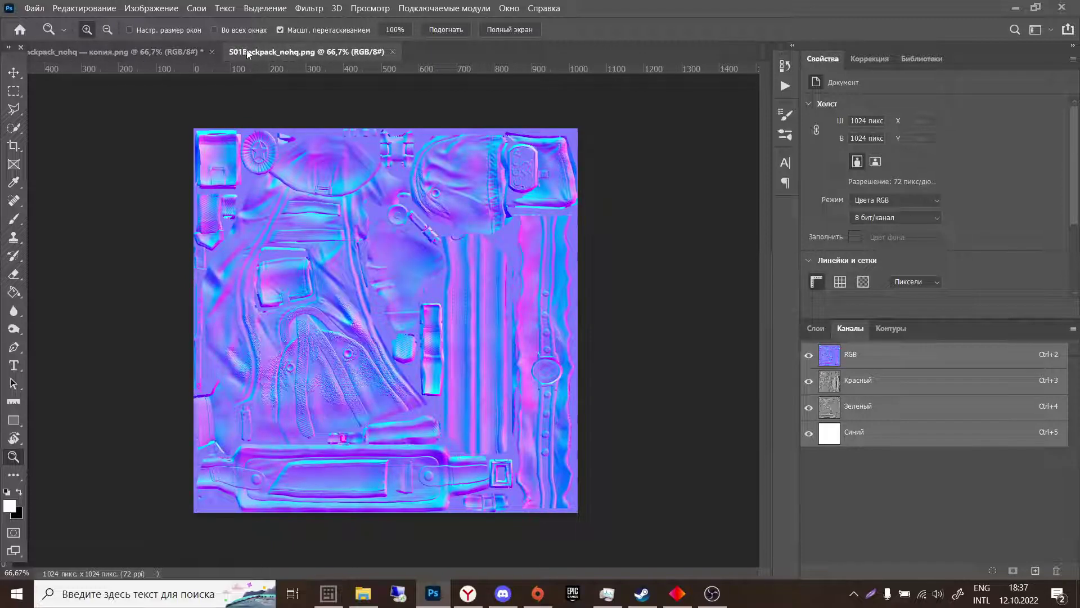
pyautogui.click(146, 53)
pyautogui.click(279, 53)
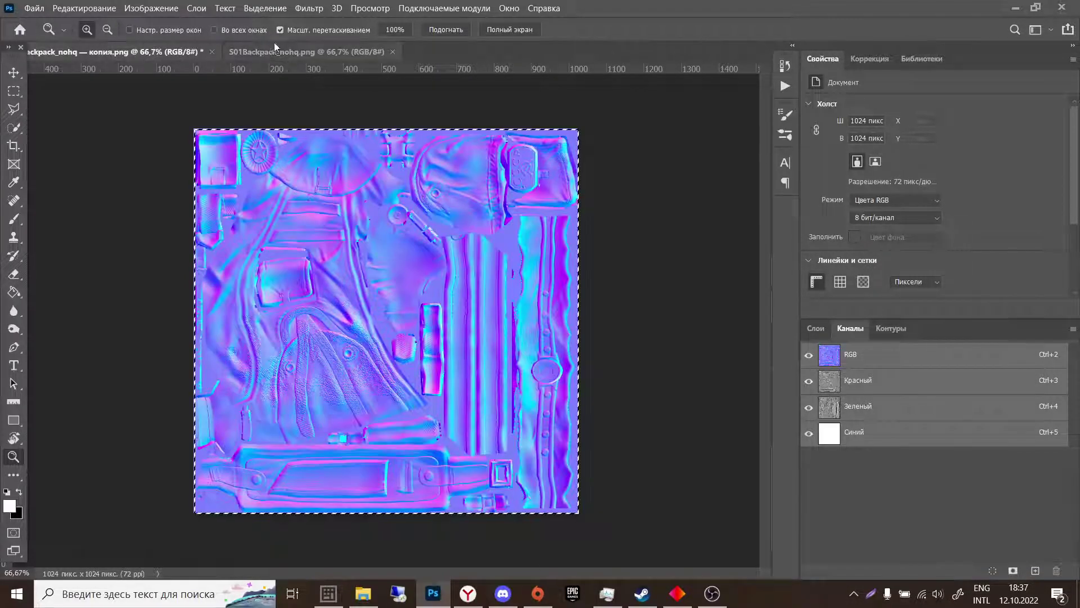
pyautogui.click(269, 49)
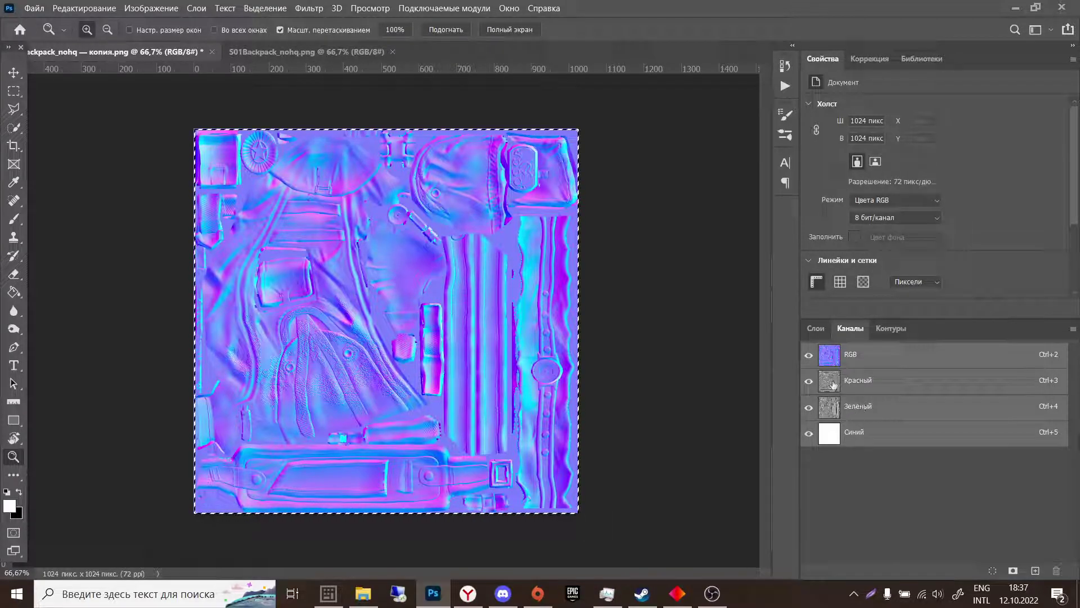
pyautogui.click(285, 49)
pyautogui.click(173, 55)
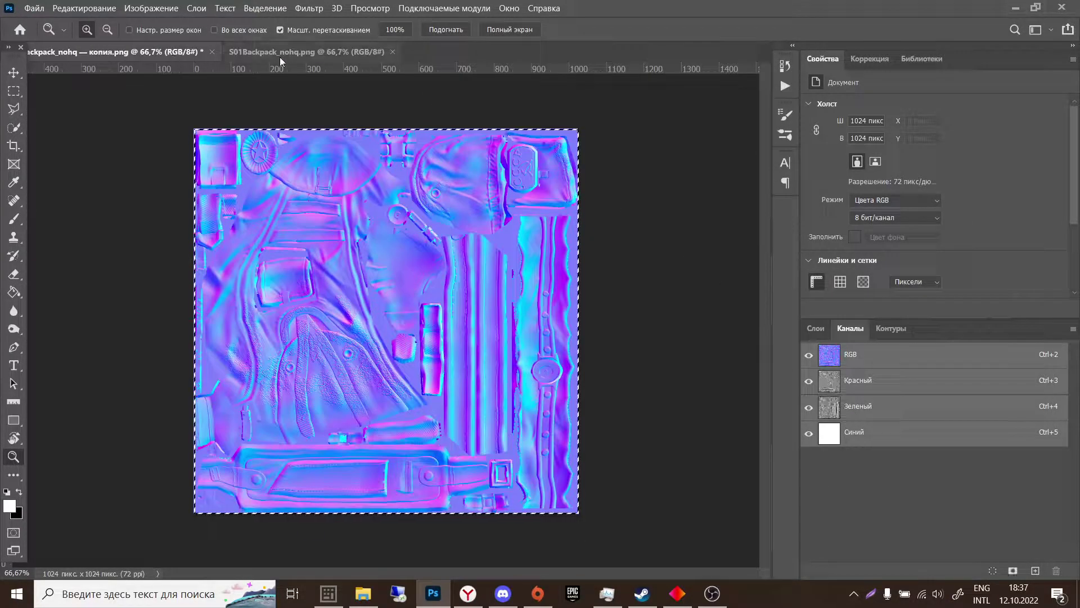
pyautogui.click(279, 57)
pyautogui.click(131, 51)
pyautogui.click(294, 50)
pyautogui.click(157, 48)
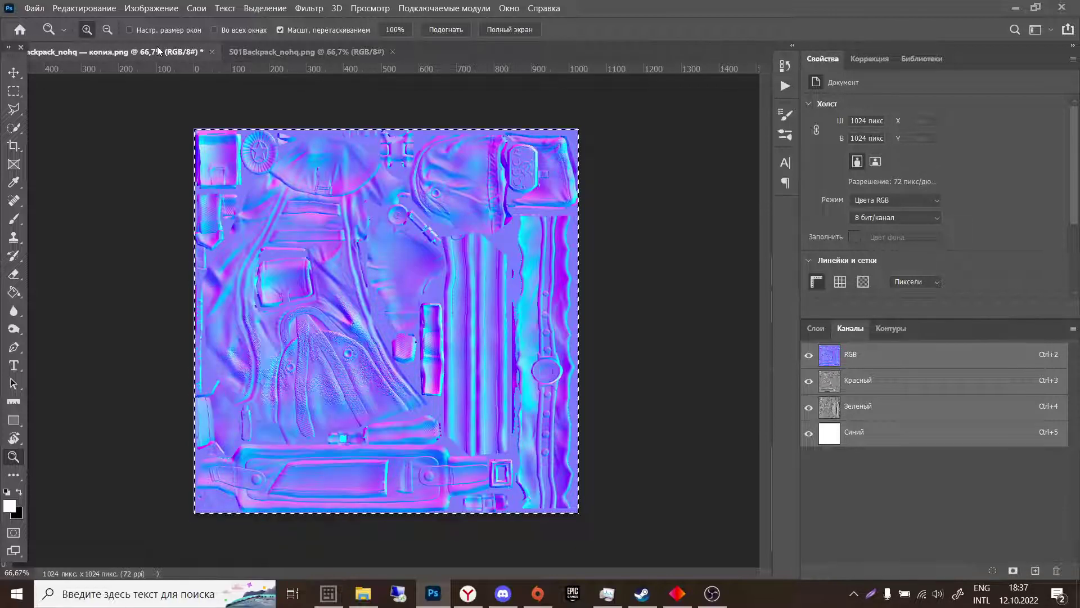
pyautogui.click(307, 55)
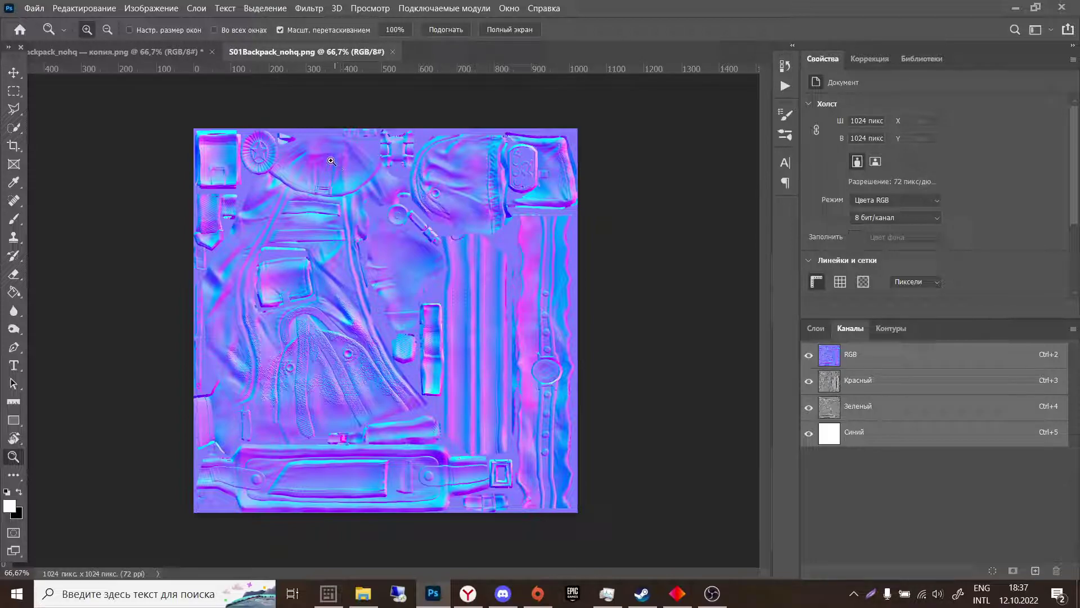
# - Zoom the swapped copy and original normal map to full size, switching tabs to compare them
pyautogui.click(163, 52)
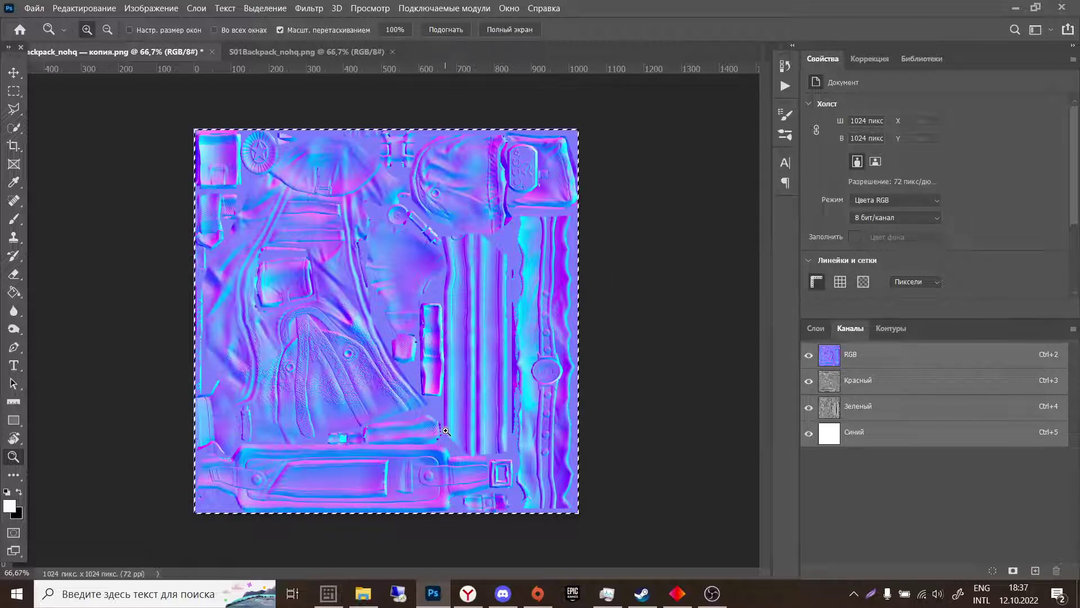
pyautogui.click(428, 439)
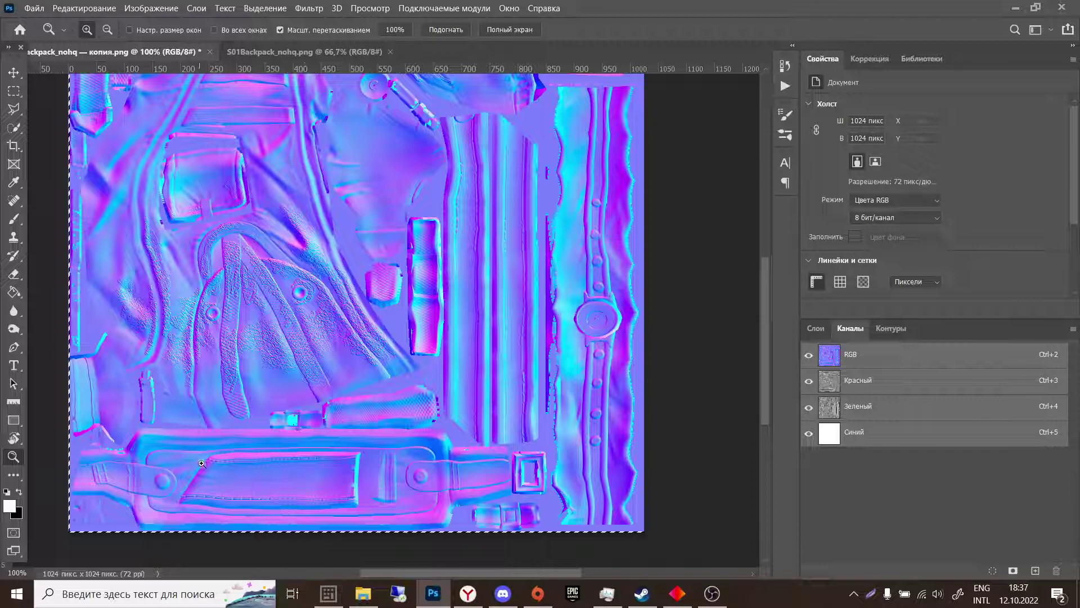
pyautogui.click(298, 53)
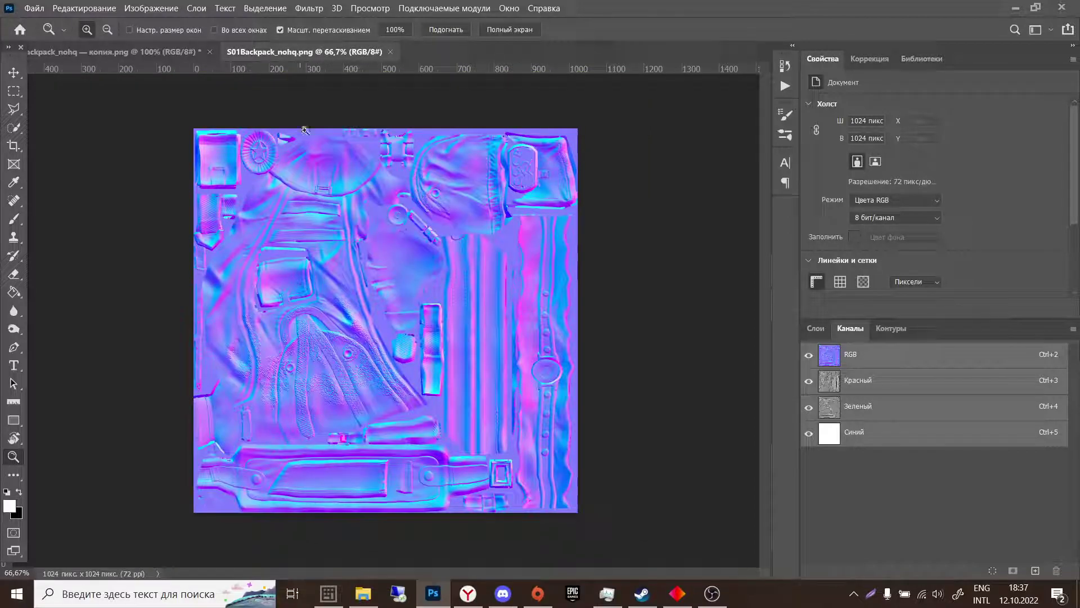
pyautogui.click(330, 486)
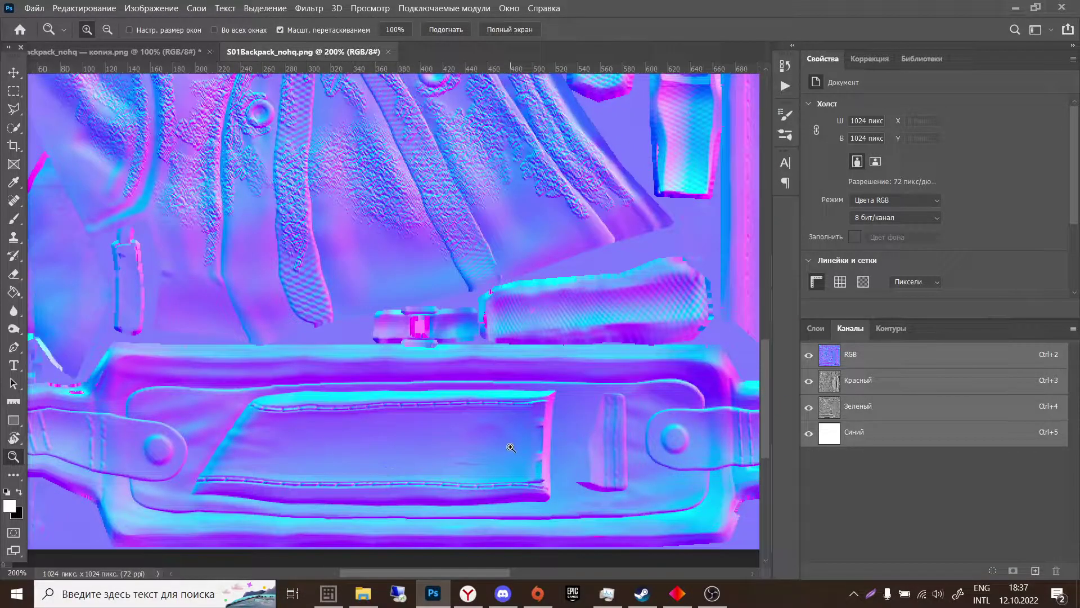
pyautogui.keyDown('alt'); pyautogui.click(511, 448); pyautogui.keyUp('alt')
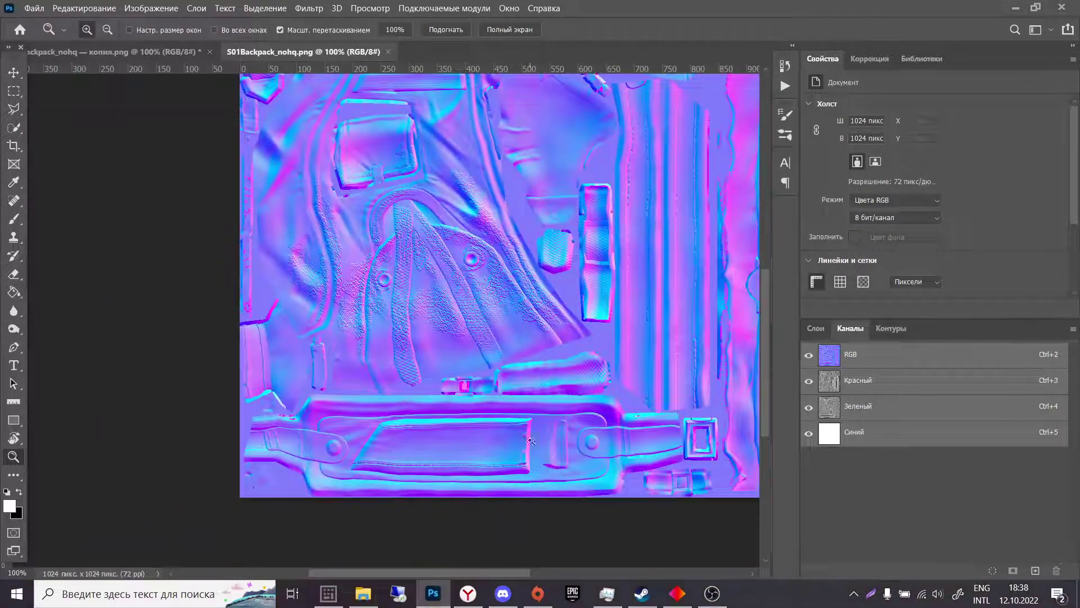
pyautogui.scroll(2, 575, 412)
pyautogui.scroll(2, 575, 413)
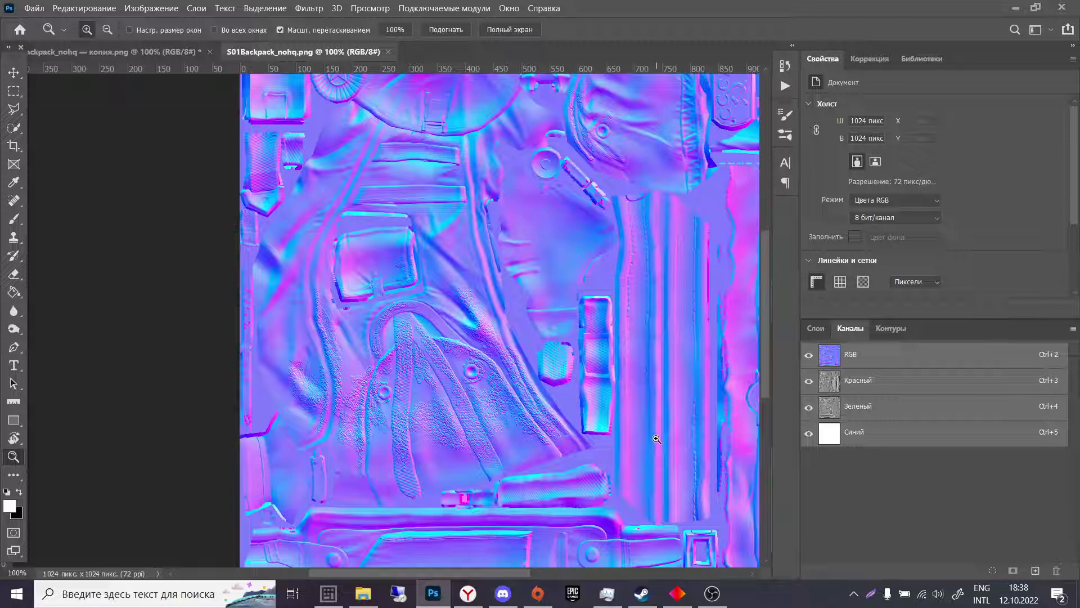
pyautogui.click(166, 54)
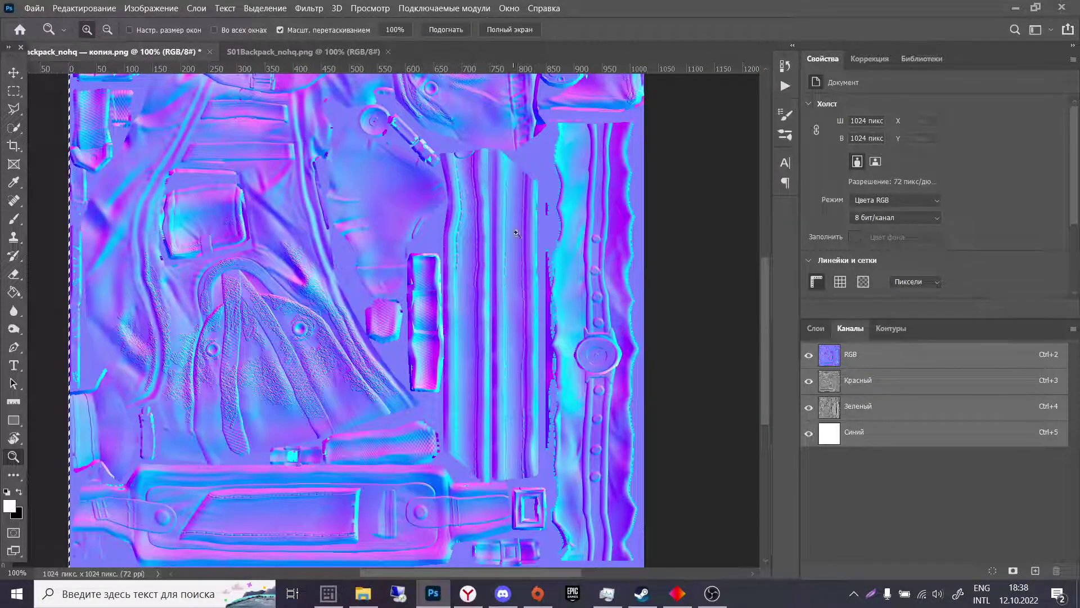
pyautogui.scroll(1, 527, 274)
pyautogui.scroll(1, 519, 287)
pyautogui.scroll(1, 511, 301)
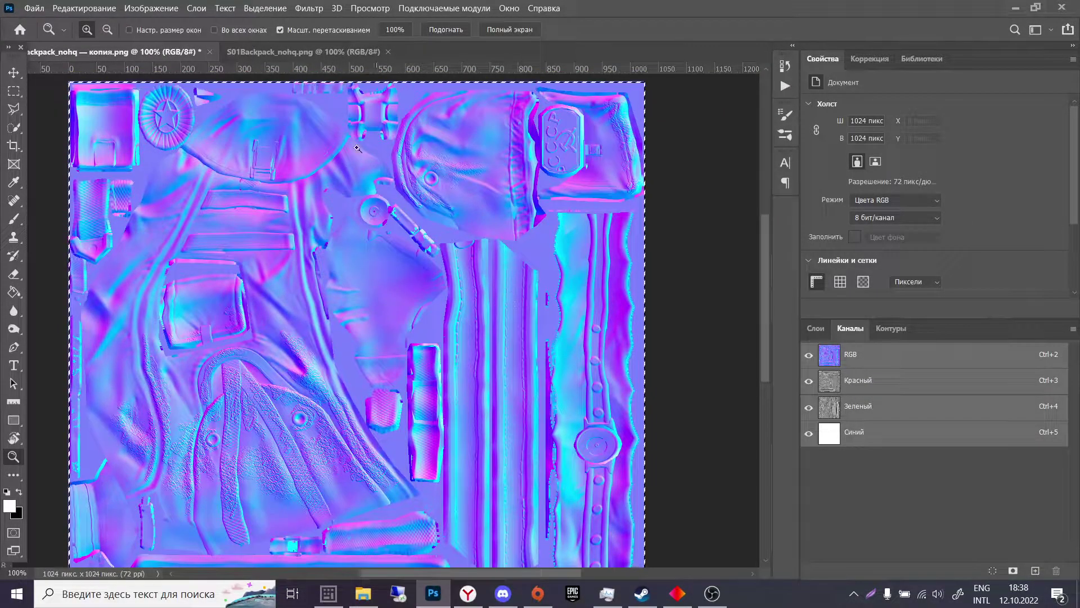
pyautogui.click(261, 51)
pyautogui.scroll(2, 704, 269)
pyautogui.scroll(-2, 704, 269)
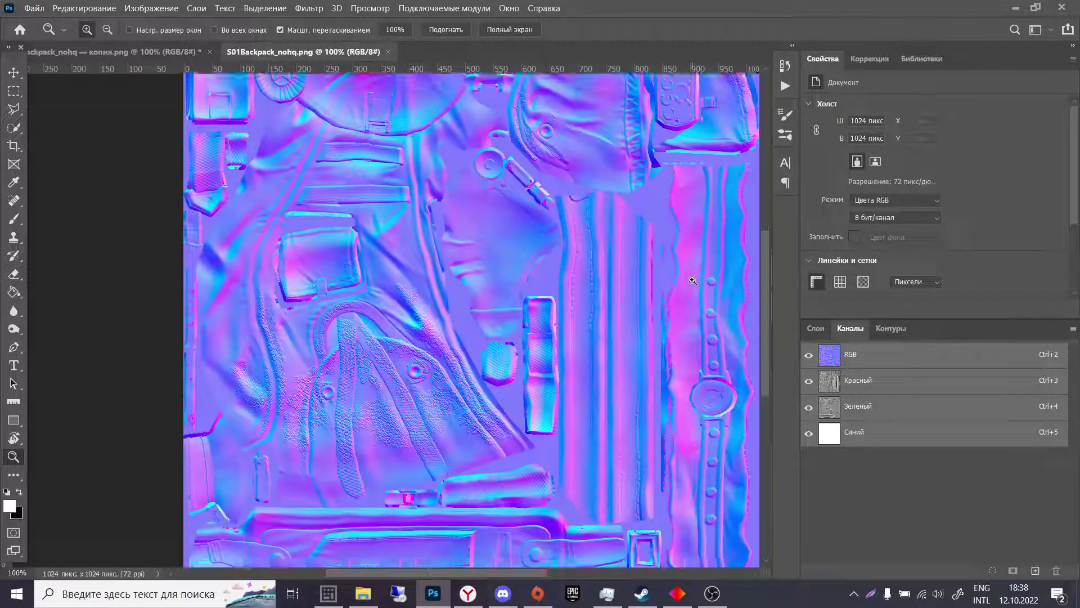
pyautogui.scroll(-2, 540, 405)
# - Open scavengers_01_back.skinned_model.FBX from the Backpack folder in 3D Viewer
pyautogui.click(363, 593)
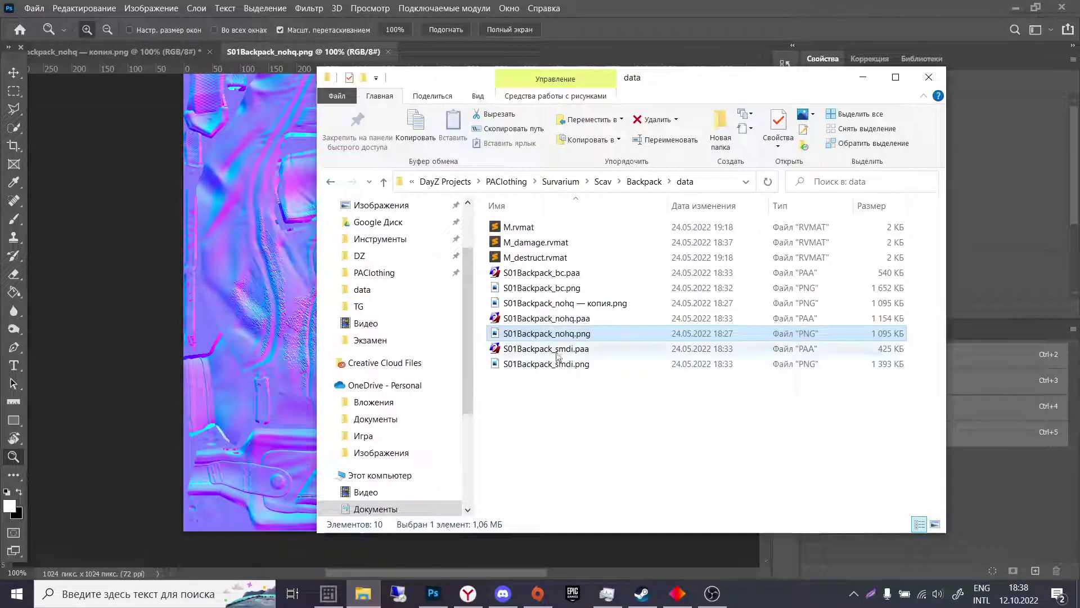
pyautogui.click(641, 182)
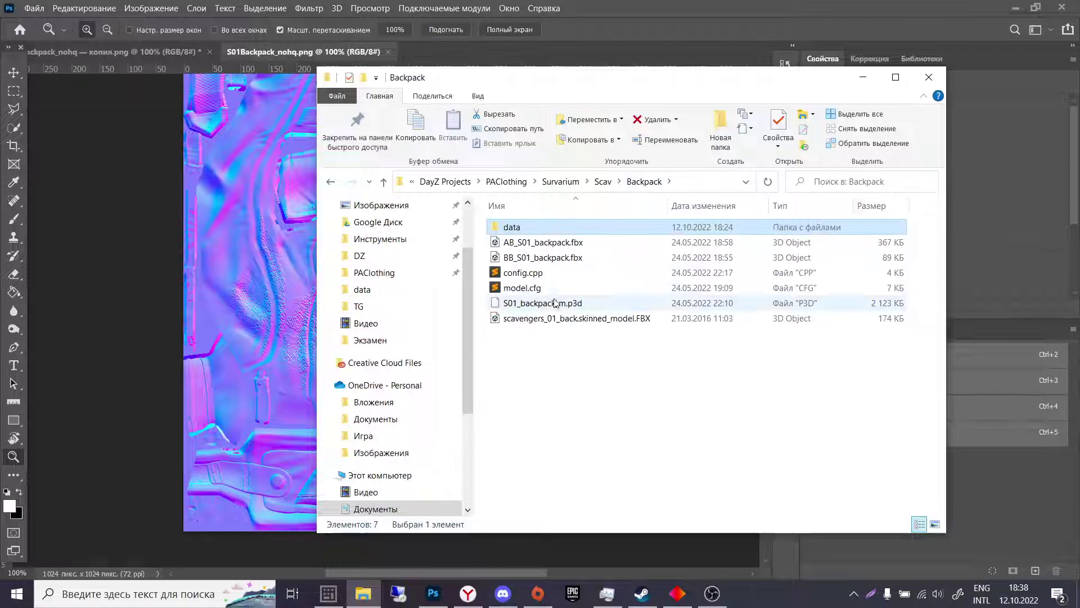
pyautogui.doubleClick(595, 319)
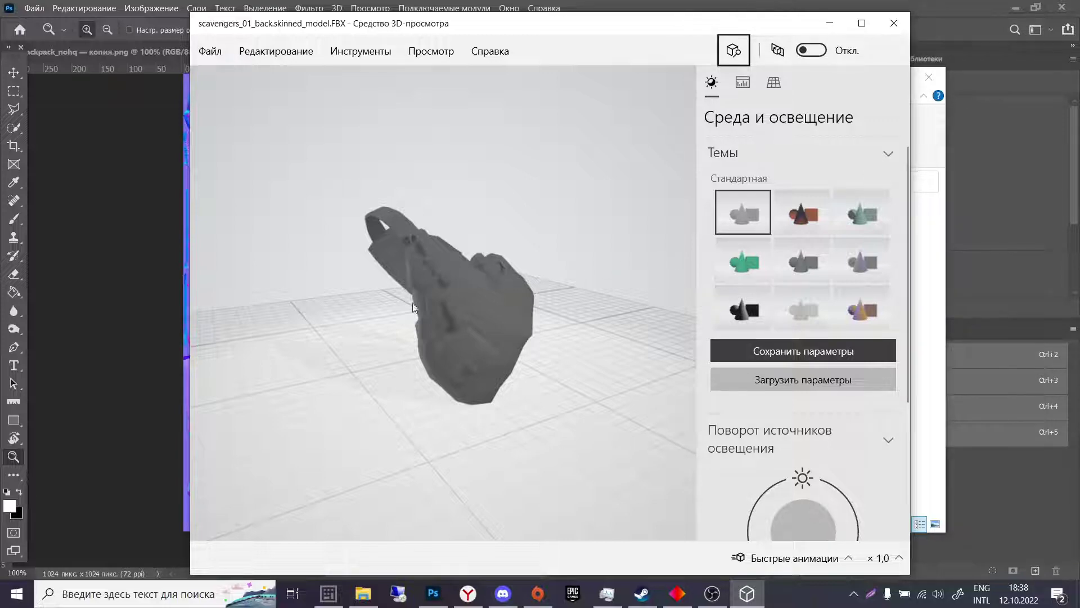
# - Orbit the backpack model in 3D Viewer around the whole bag and close in on the strap loop
pyautogui.moveTo(412, 304); pyautogui.dragTo(488, 332)
pyautogui.scroll(5, 507, 329)
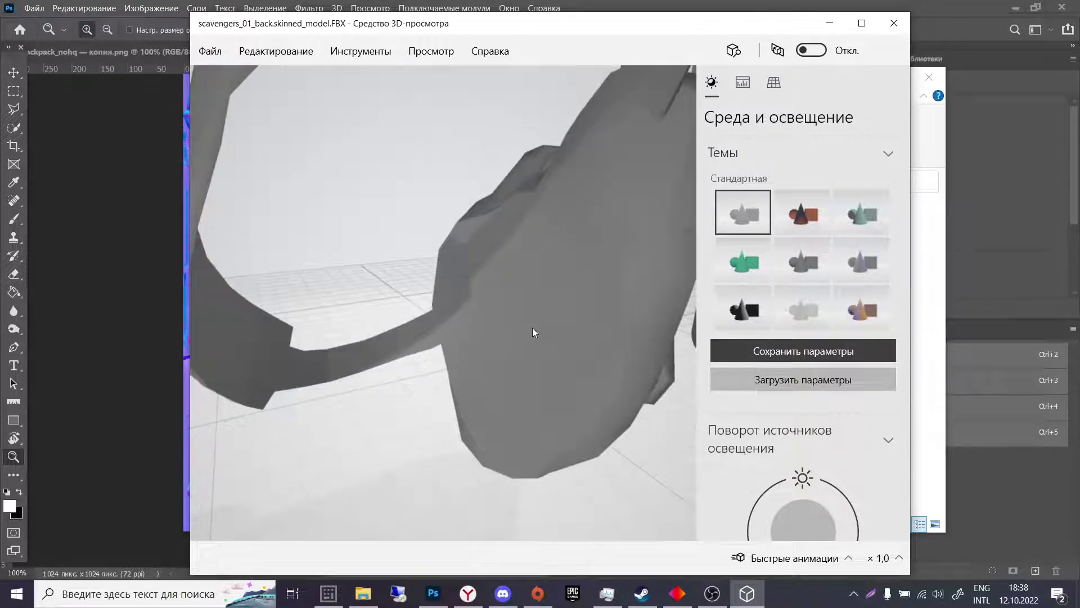
pyautogui.scroll(3, 549, 328)
pyautogui.scroll(2, 600, 331)
pyautogui.scroll(-5, 613, 333)
pyautogui.moveTo(605, 332)
pyautogui.mouseDown()
pyautogui.moveTo(547, 319)
pyautogui.moveTo(648, 308)
pyautogui.moveTo(598, 278)
pyautogui.moveTo(562, 288)
pyautogui.moveTo(636, 306)
pyautogui.moveTo(629, 326)
pyautogui.moveTo(598, 322)
pyautogui.moveTo(622, 315)
pyautogui.mouseUp()
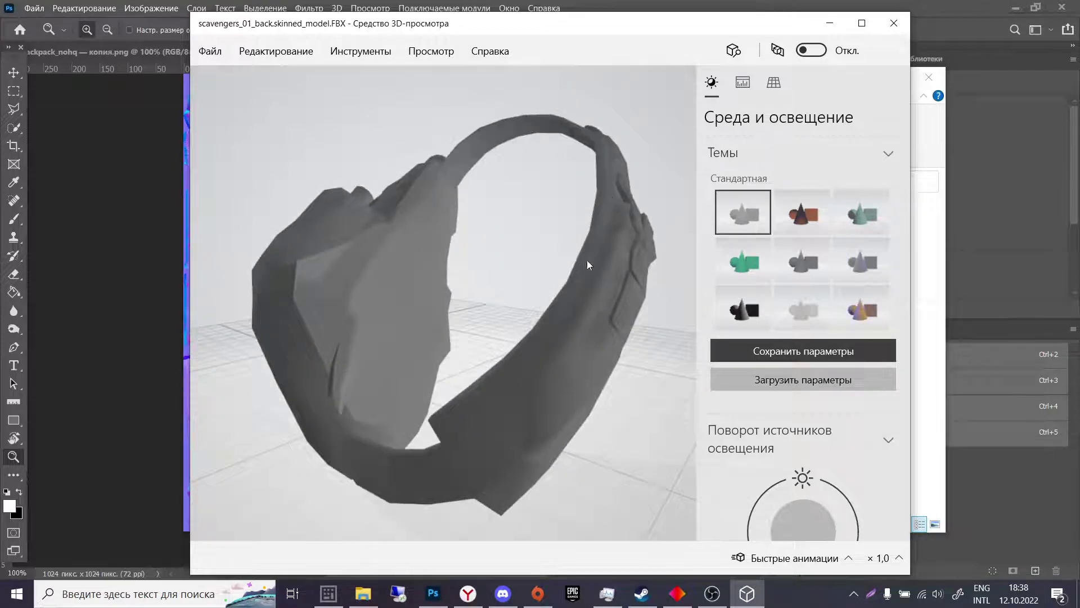
pyautogui.moveTo(557, 441)
pyautogui.mouseDown()
pyautogui.moveTo(530, 423)
pyautogui.moveTo(473, 313)
pyautogui.mouseUp()
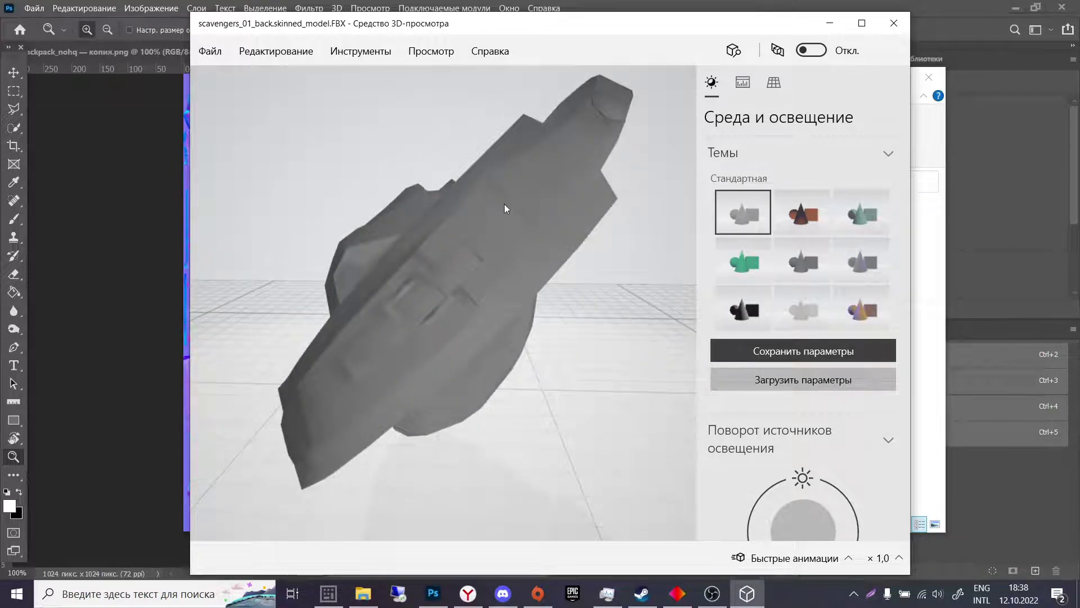
pyautogui.moveTo(397, 297)
pyautogui.mouseDown()
pyautogui.moveTo(349, 392)
pyautogui.moveTo(324, 365)
pyautogui.mouseUp()
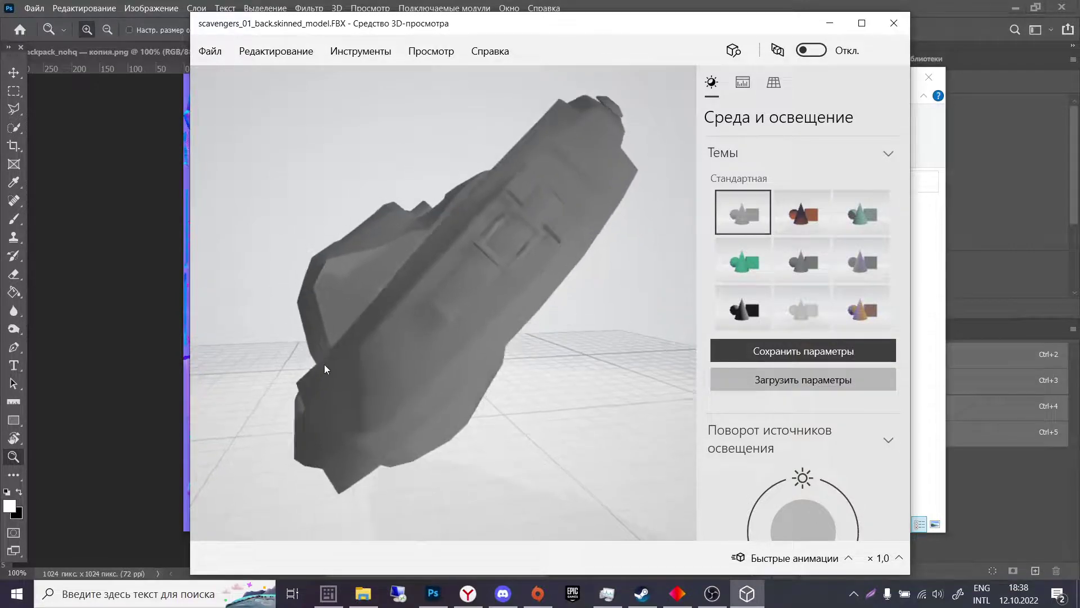
pyautogui.moveTo(457, 389)
pyautogui.mouseDown()
pyautogui.moveTo(524, 411)
pyautogui.moveTo(442, 411)
pyautogui.moveTo(629, 414)
pyautogui.moveTo(628, 400)
pyautogui.moveTo(479, 380)
pyautogui.moveTo(429, 400)
pyautogui.moveTo(334, 386)
pyautogui.moveTo(303, 397)
pyautogui.mouseUp()
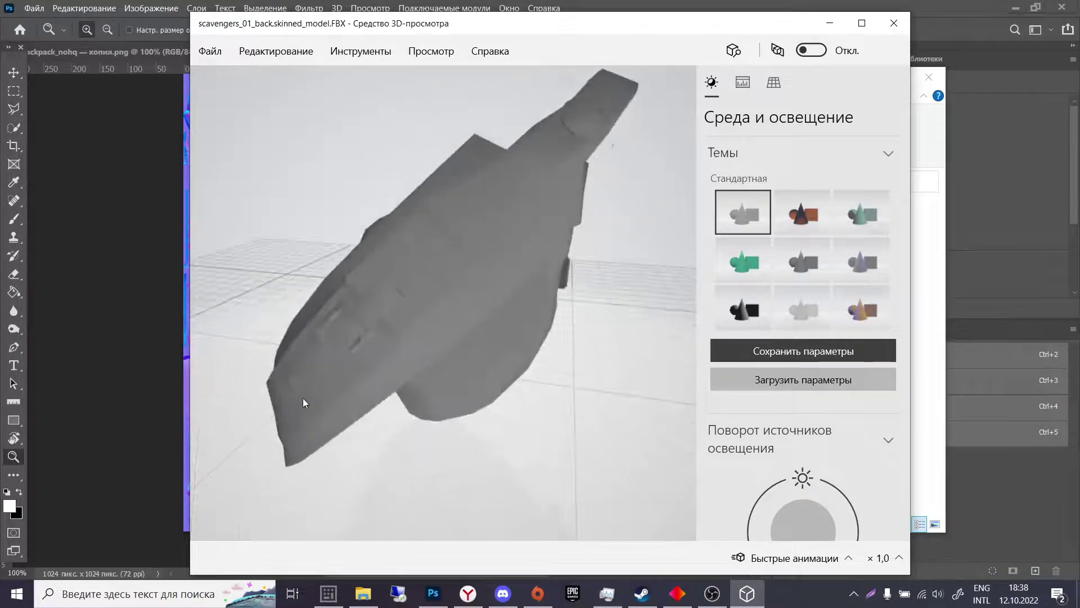
pyautogui.moveTo(527, 266)
pyautogui.mouseDown()
pyautogui.moveTo(379, 281)
pyautogui.moveTo(376, 243)
pyautogui.moveTo(400, 216)
pyautogui.mouseUp()
pyautogui.moveTo(508, 276)
pyautogui.mouseDown()
pyautogui.moveTo(552, 288)
pyautogui.moveTo(558, 261)
pyautogui.mouseUp()
pyautogui.scroll(3, 543, 313)
pyautogui.scroll(1, 543, 315)
pyautogui.scroll(-2, 543, 310)
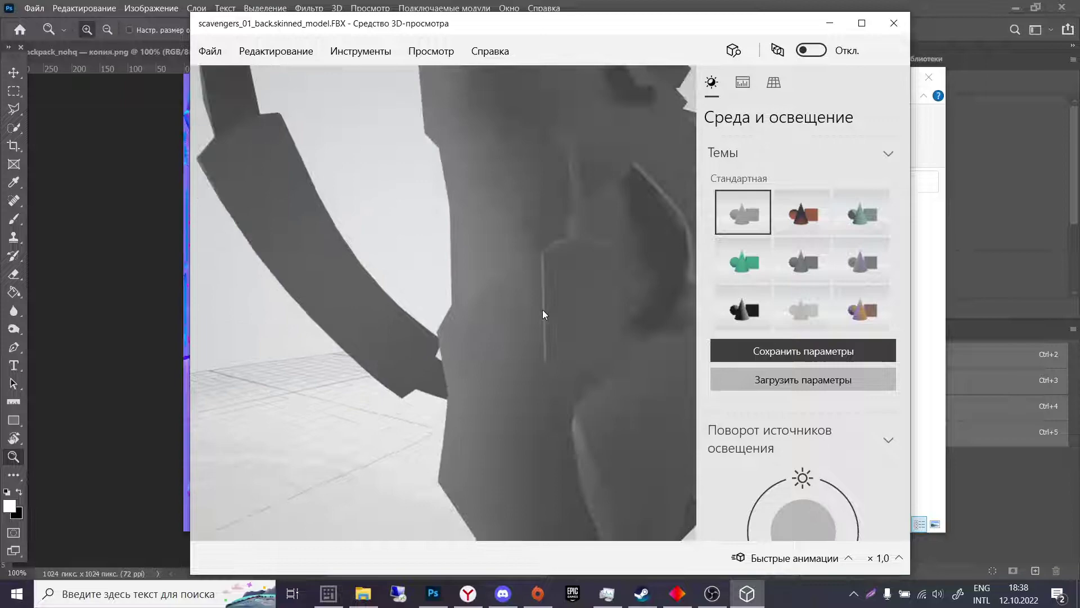
pyautogui.moveTo(543, 310); pyautogui.dragTo(520, 308)
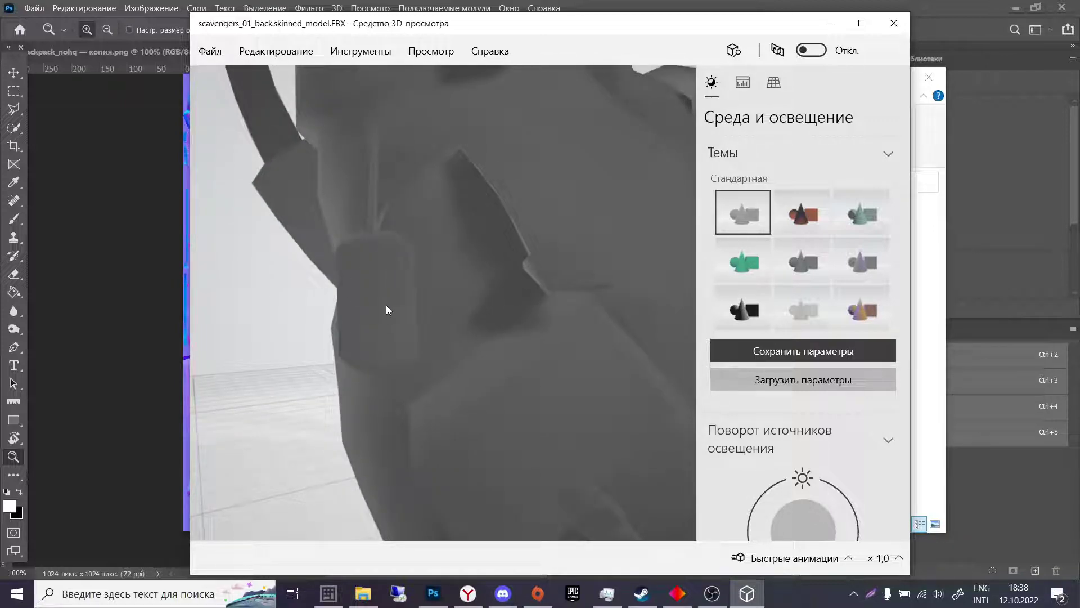
# - Minimize 3D Viewer and bring the Backpack folder up over Photoshop's normal map
pyautogui.click(829, 23)
pyautogui.click(839, 52)
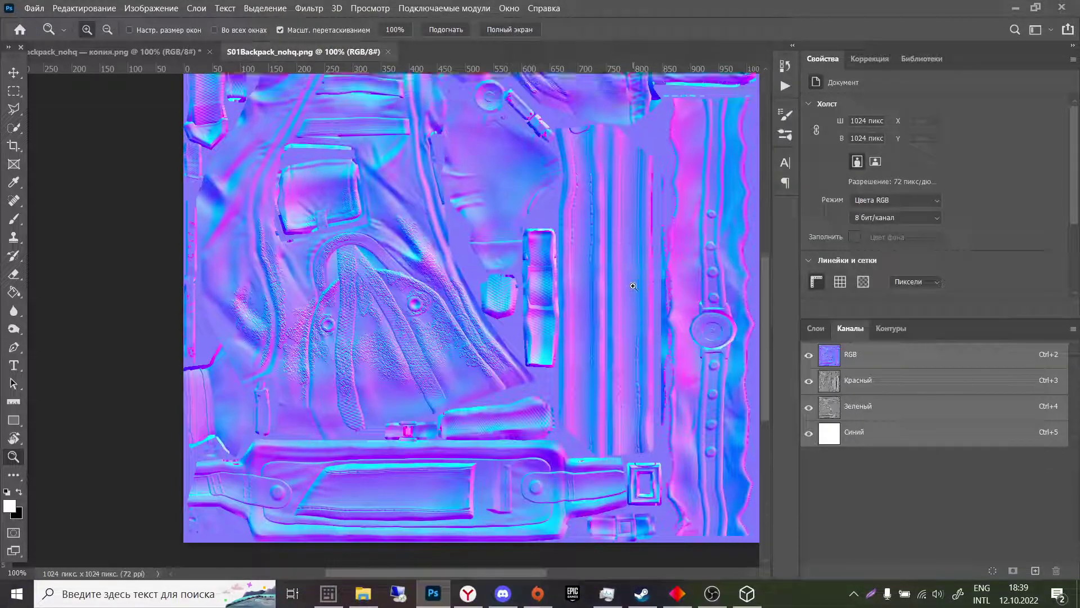
pyautogui.scroll(2, 632, 285)
pyautogui.scroll(2, 632, 285)
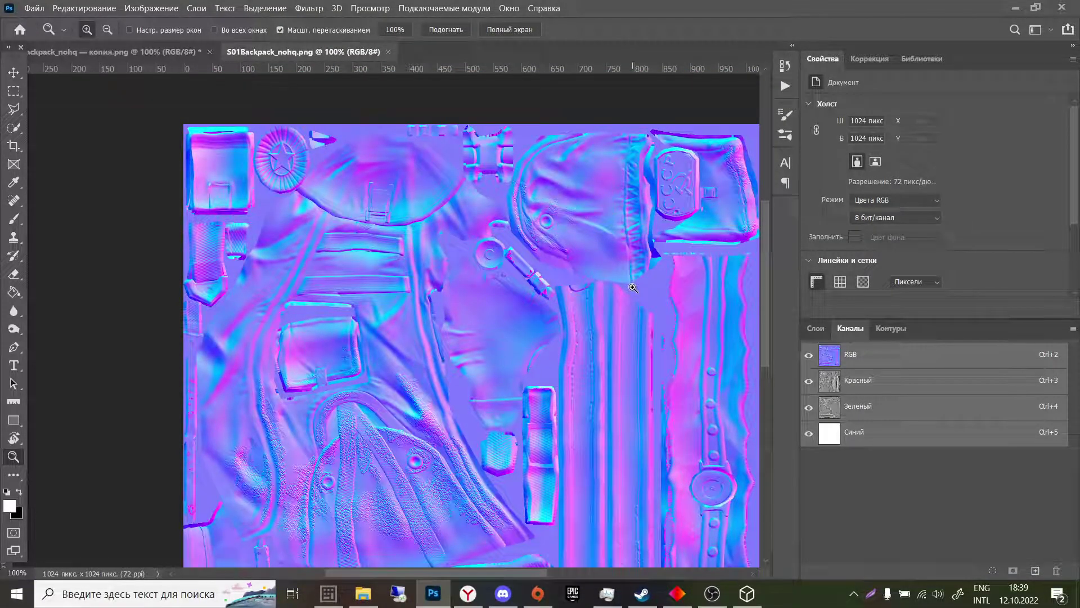
pyautogui.scroll(-1, 671, 239)
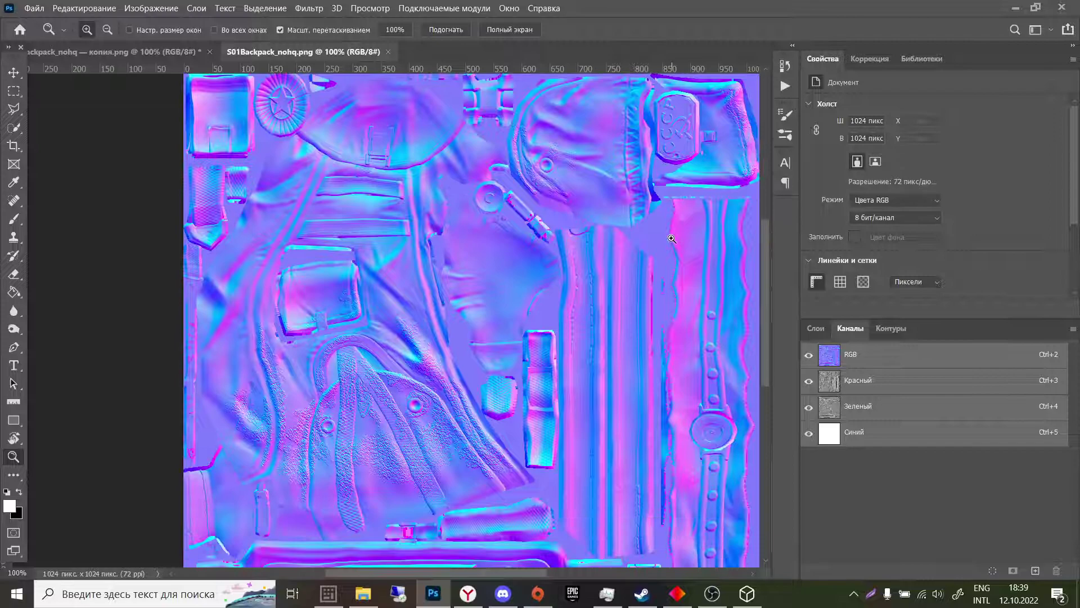
pyautogui.scroll(-1, 671, 239)
pyautogui.click(378, 590)
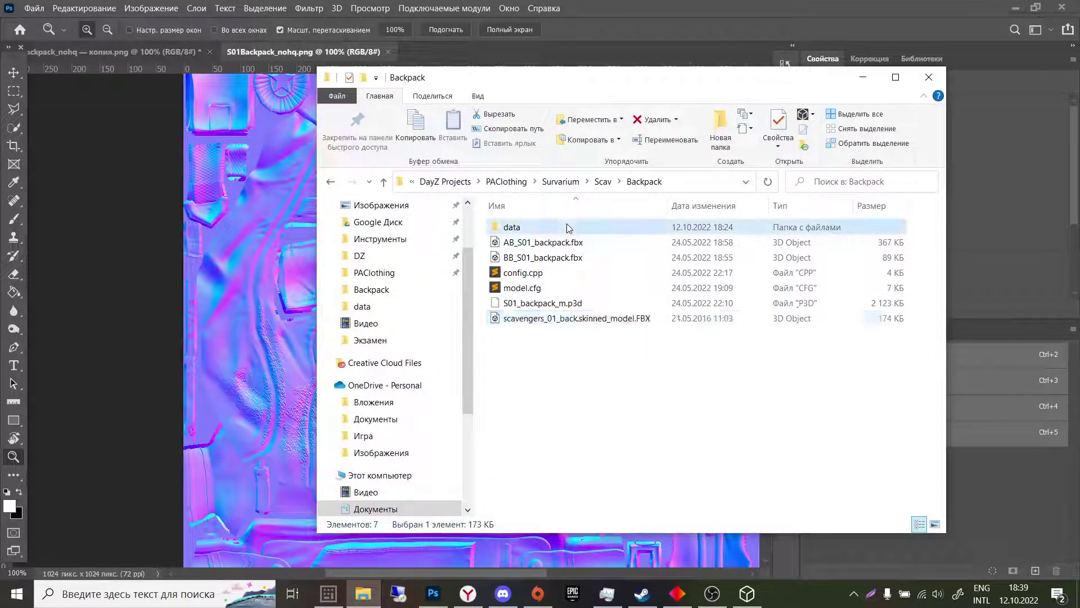
# - Open S01Backpack_bc.paa from the data folder in Texture Viewer, then close it with Alt+F4
pyautogui.doubleClick(570, 228)
pyautogui.doubleClick(561, 273)
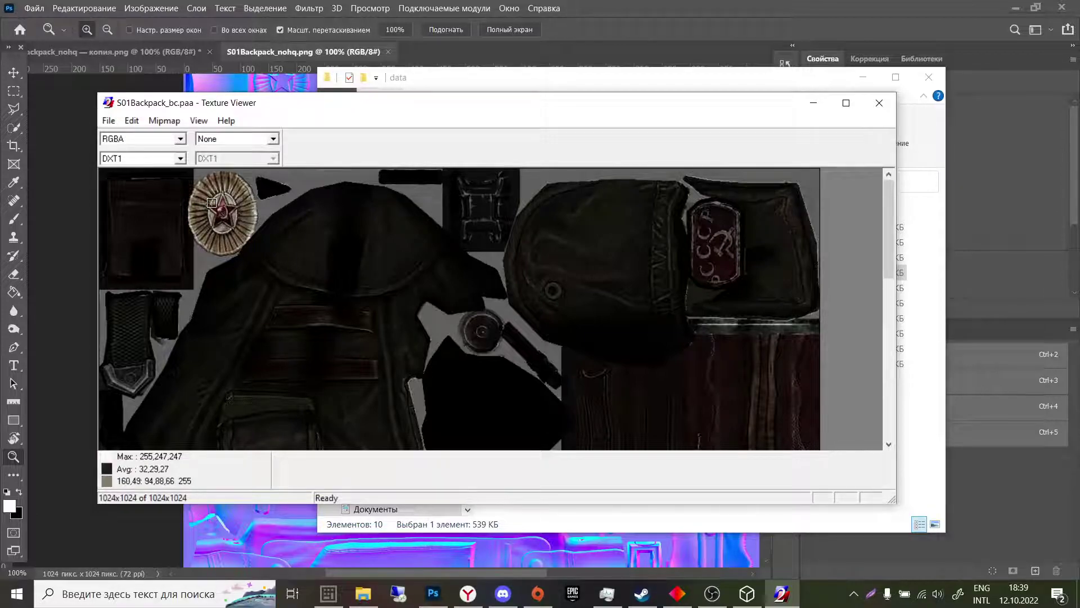
pyautogui.hotkey('alt', 'F4')
pyautogui.hotkey('alt', 'F4')
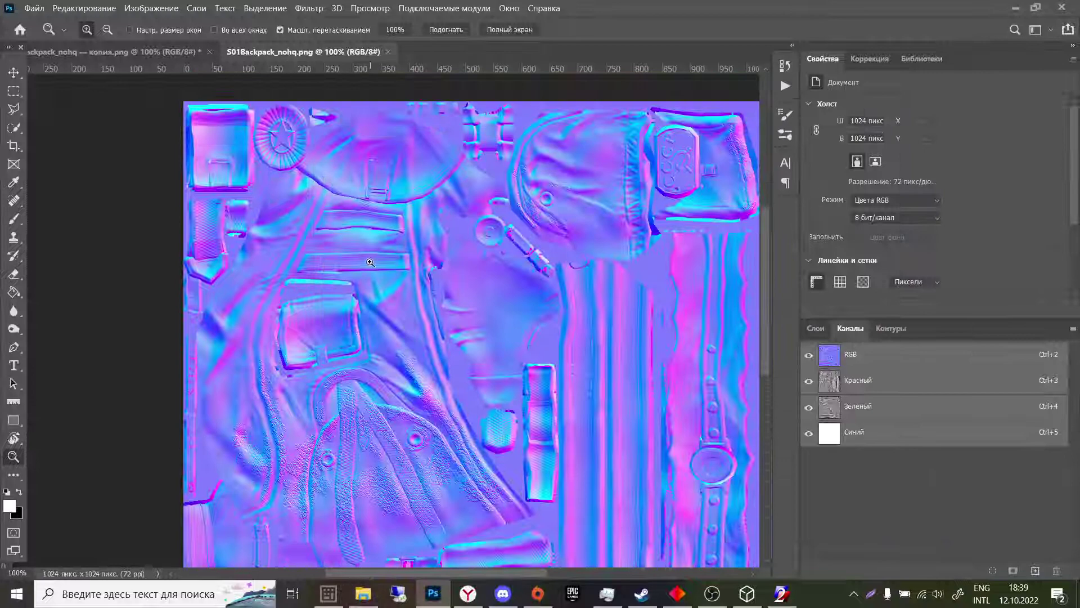
pyautogui.click(369, 261)
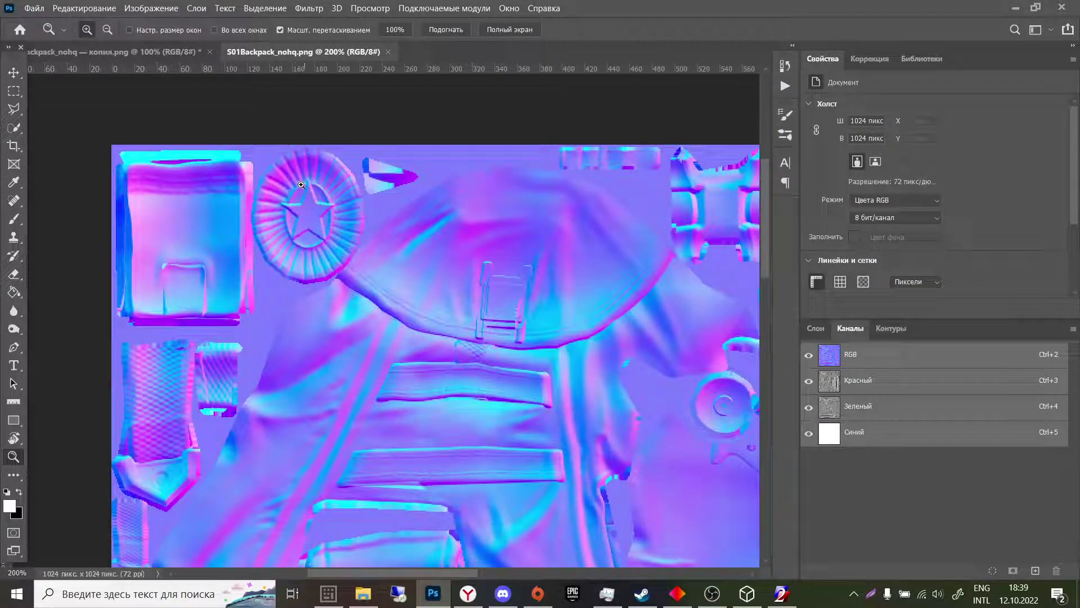
pyautogui.keyDown('alt'); pyautogui.click(355, 241); pyautogui.keyUp('alt')
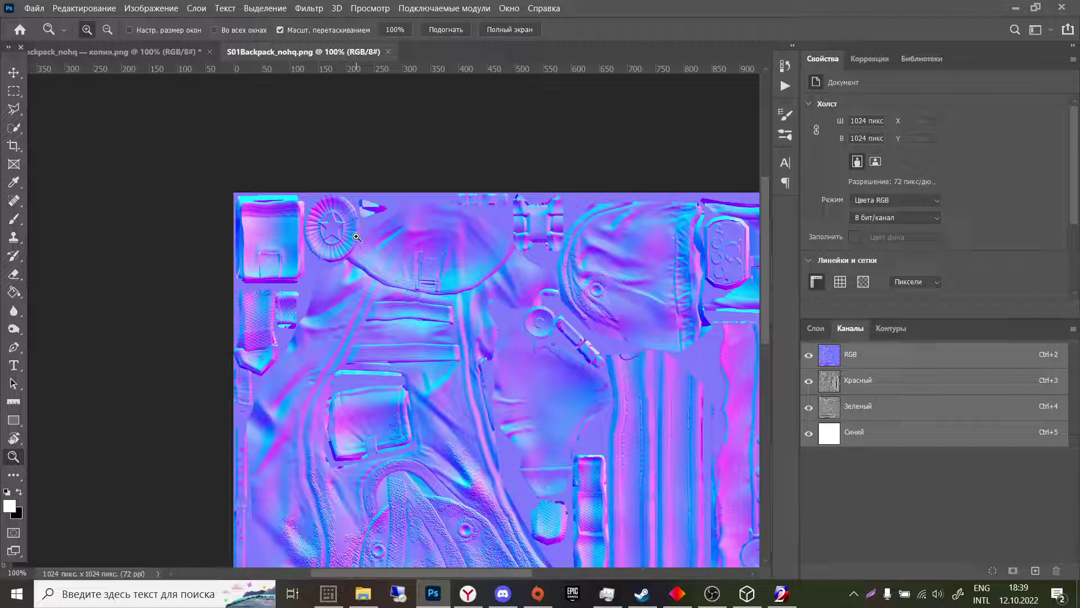
pyautogui.scroll(-3, 357, 237)
pyautogui.scroll(-2, 371, 237)
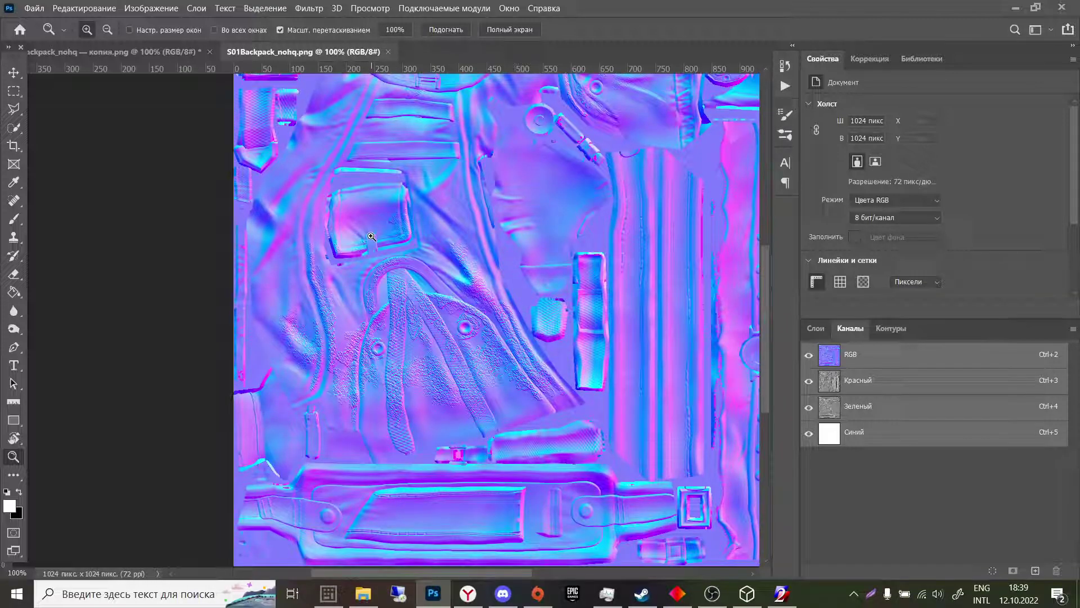
pyautogui.scroll(8, 371, 236)
pyautogui.scroll(-1, 371, 236)
pyautogui.scroll(-1, 371, 237)
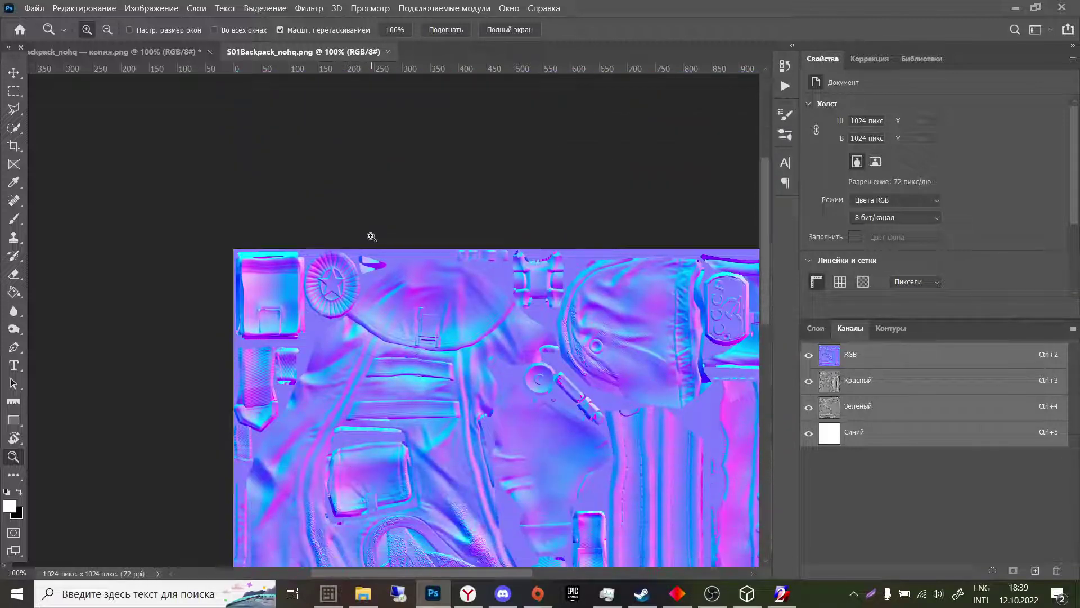
pyautogui.scroll(-1, 370, 236)
pyautogui.scroll(-1, 370, 237)
pyautogui.click(358, 234)
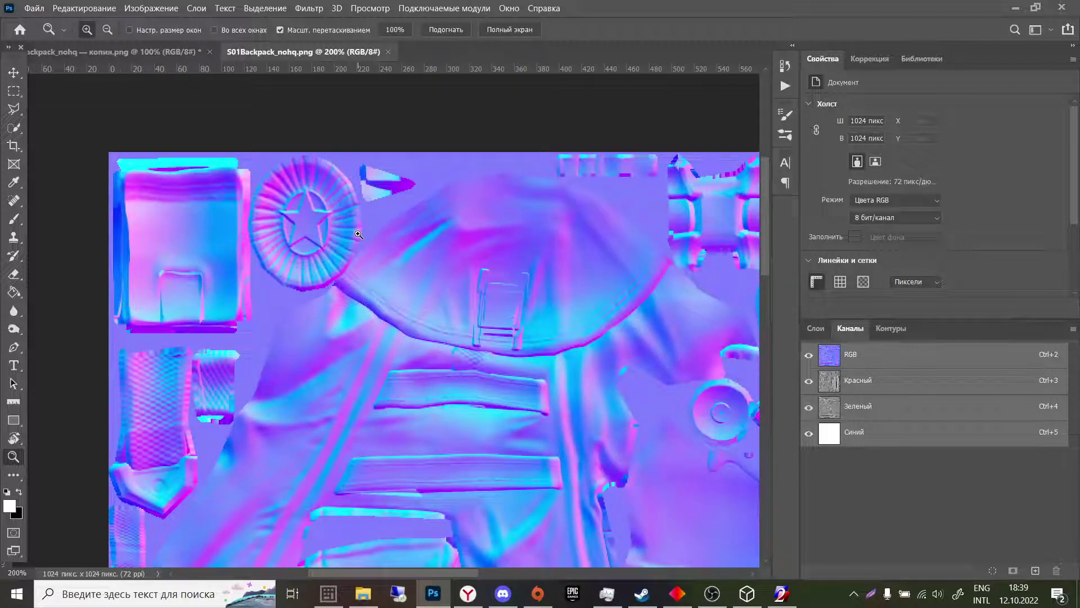
pyautogui.click(315, 218)
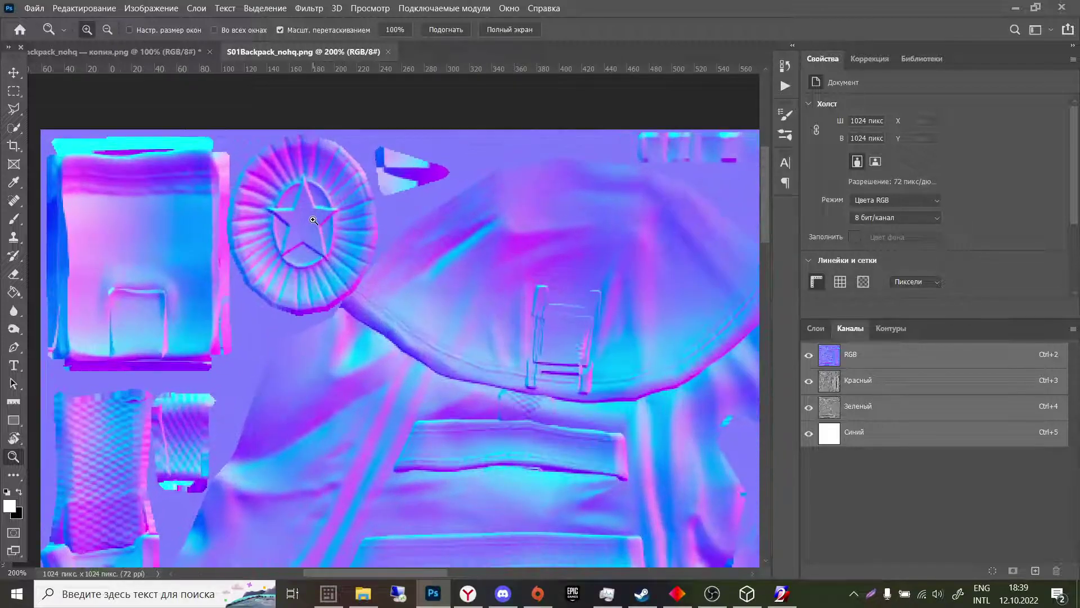
pyautogui.click(159, 54)
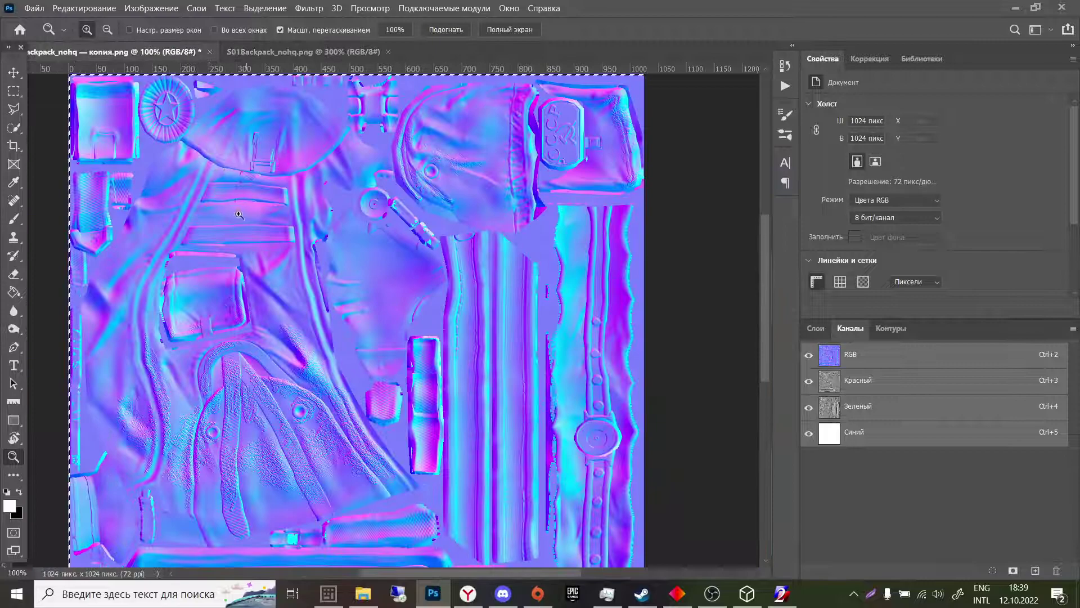
pyautogui.scroll(1, 159, 127)
pyautogui.click(160, 126)
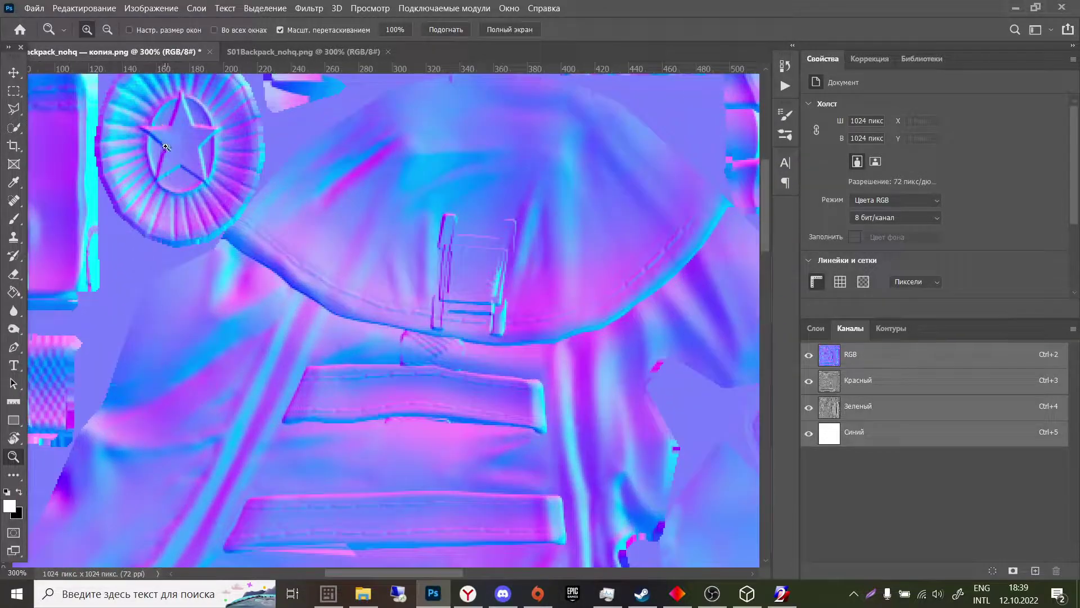
pyautogui.scroll(1, 169, 169)
pyautogui.click(178, 195)
pyautogui.scroll(1, 178, 195)
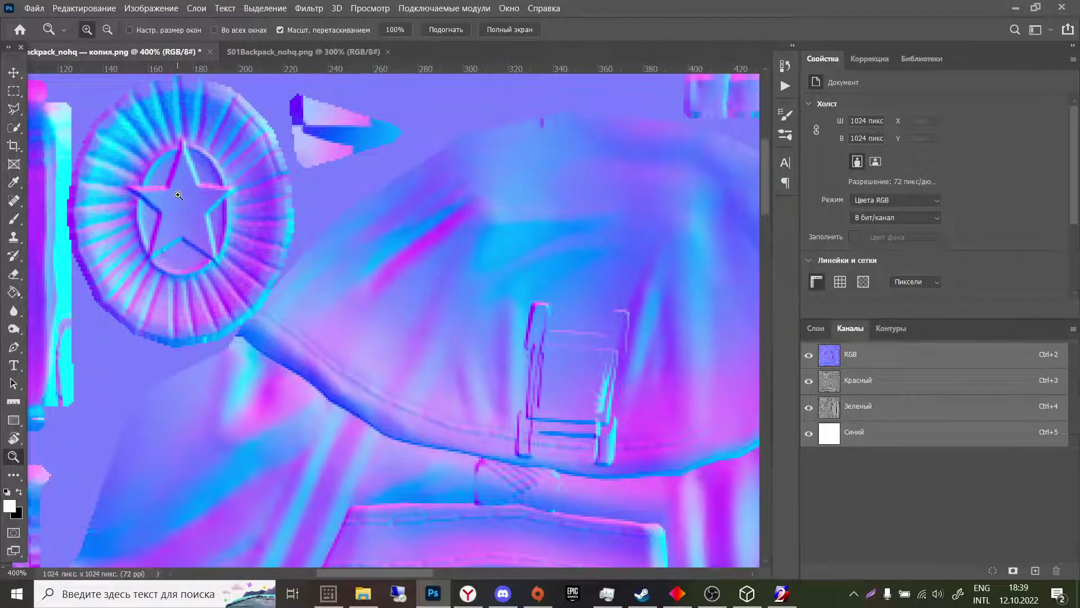
pyautogui.click(304, 55)
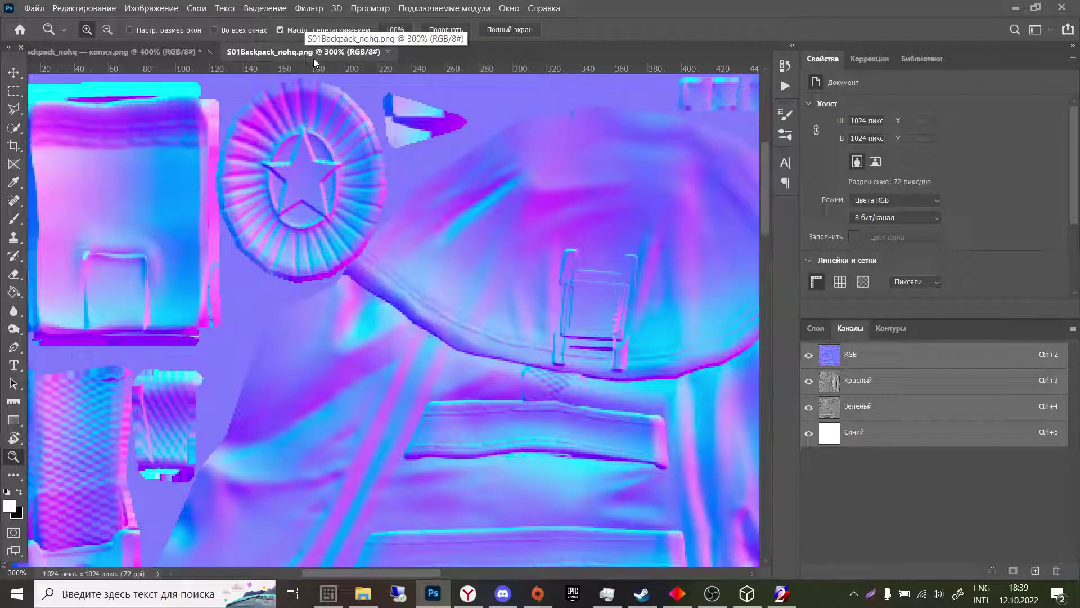
pyautogui.click(149, 52)
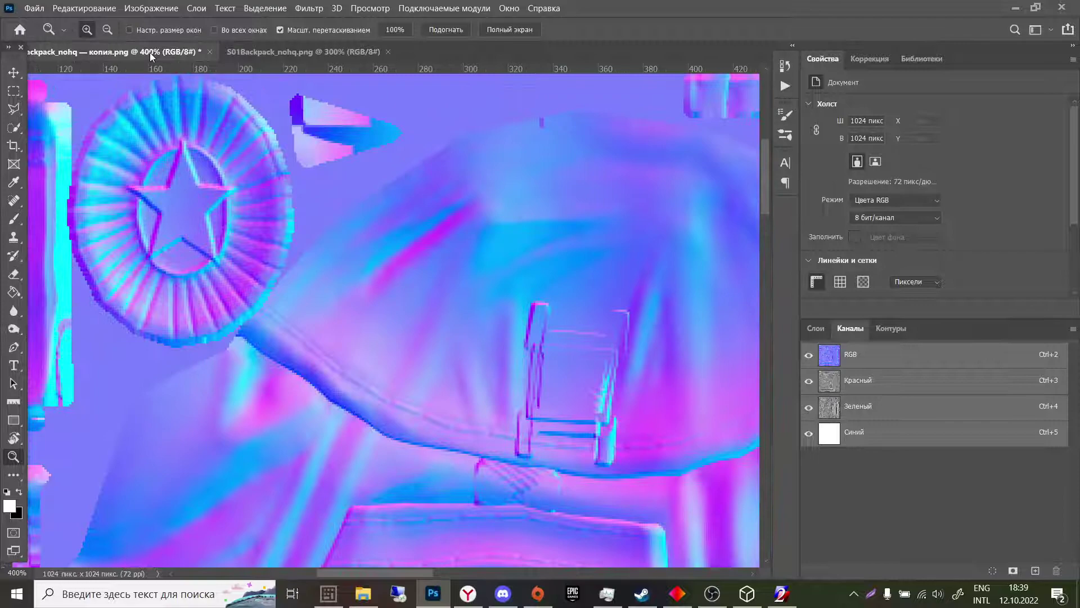
pyautogui.keyDown('alt'); pyautogui.click(358, 232); pyautogui.keyUp('alt')
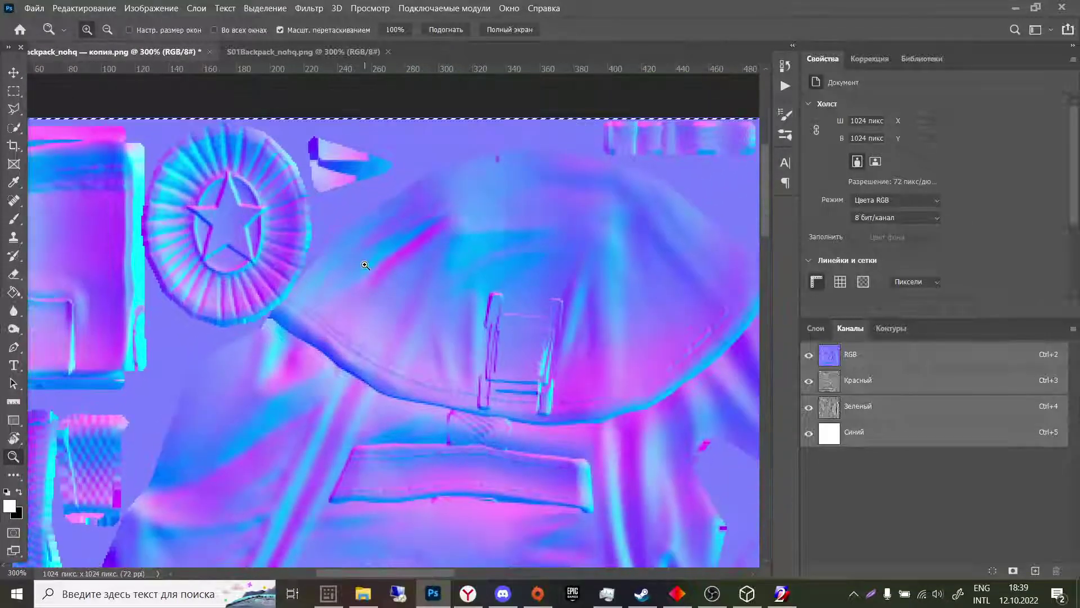
pyautogui.keyDown('alt'); pyautogui.click(364, 265); pyautogui.keyUp('alt')
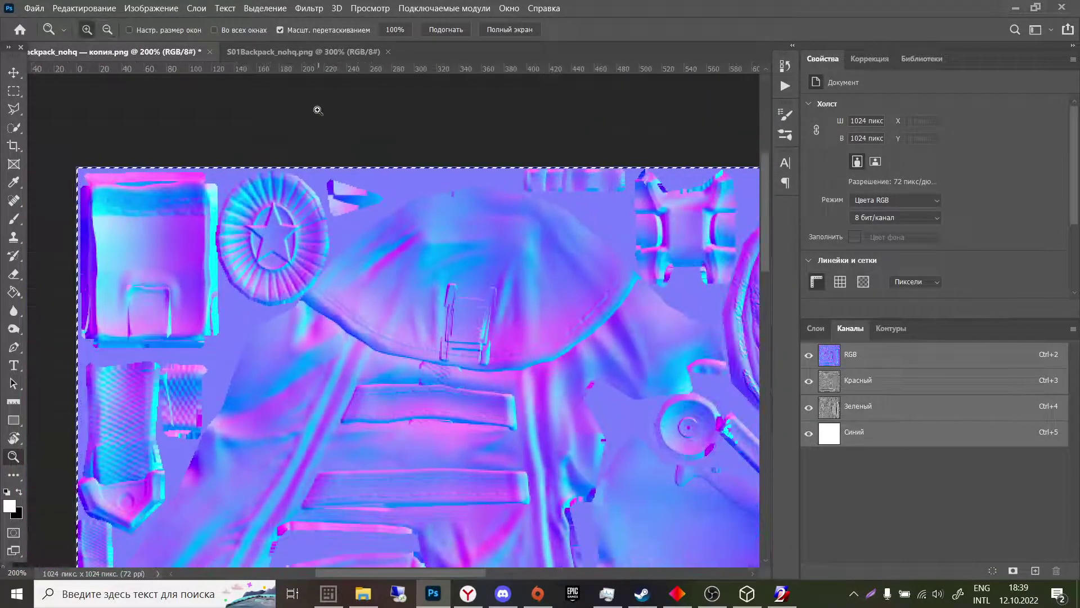
pyautogui.click(319, 47)
pyautogui.keyDown('alt'); pyautogui.click(430, 322); pyautogui.keyUp('alt')
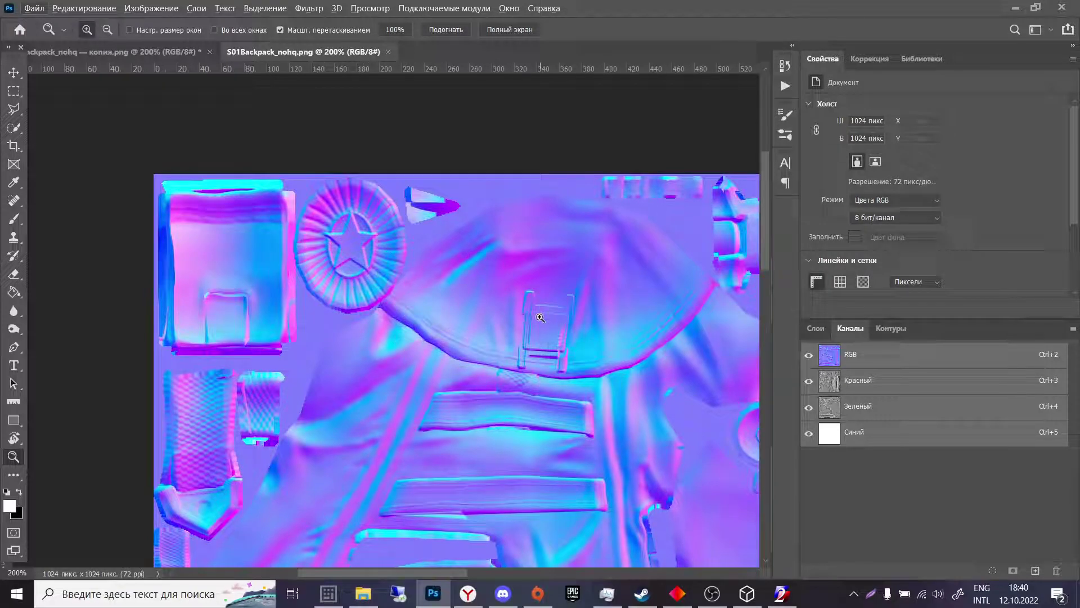
pyautogui.scroll(-5, 607, 335)
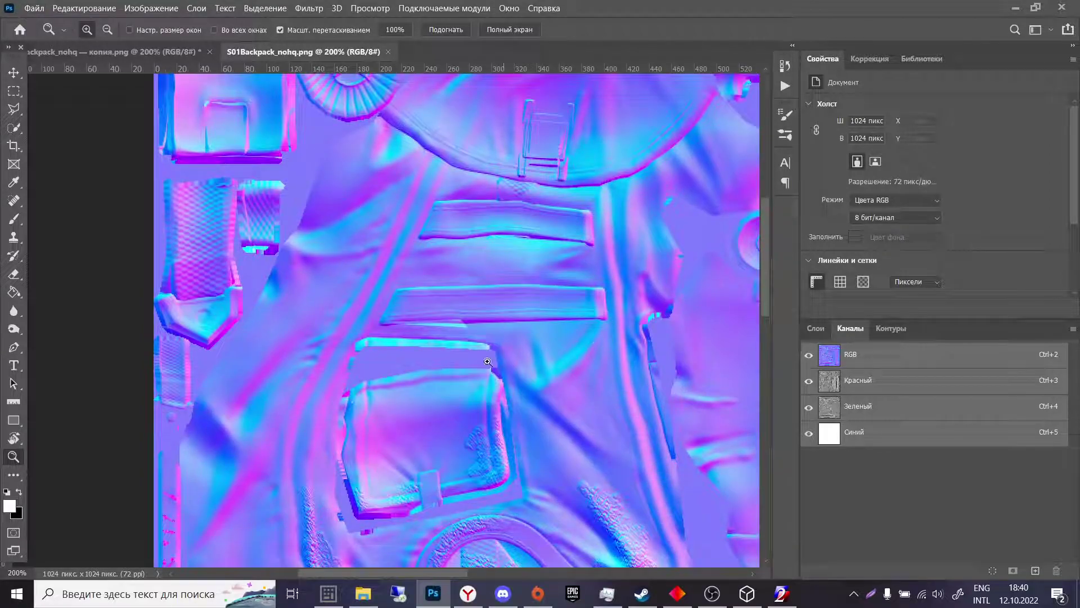
pyautogui.keyDown('alt'); pyautogui.click(487, 361); pyautogui.keyUp('alt')
pyautogui.keyDown('alt'); pyautogui.click(411, 340); pyautogui.keyUp('alt')
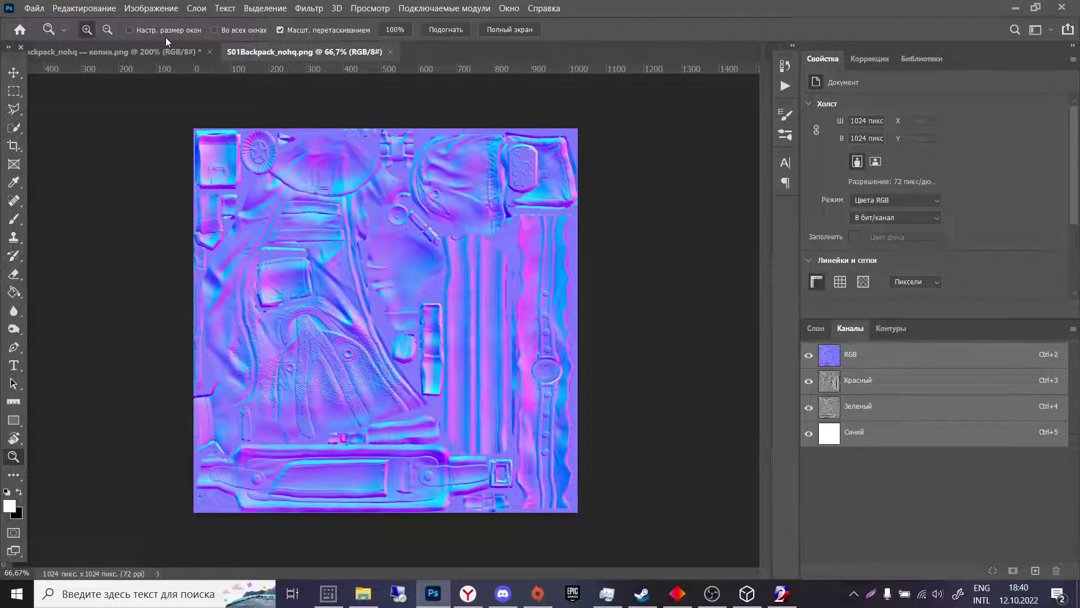
pyautogui.click(166, 52)
pyautogui.keyDown('alt'); pyautogui.click(440, 282); pyautogui.keyUp('alt')
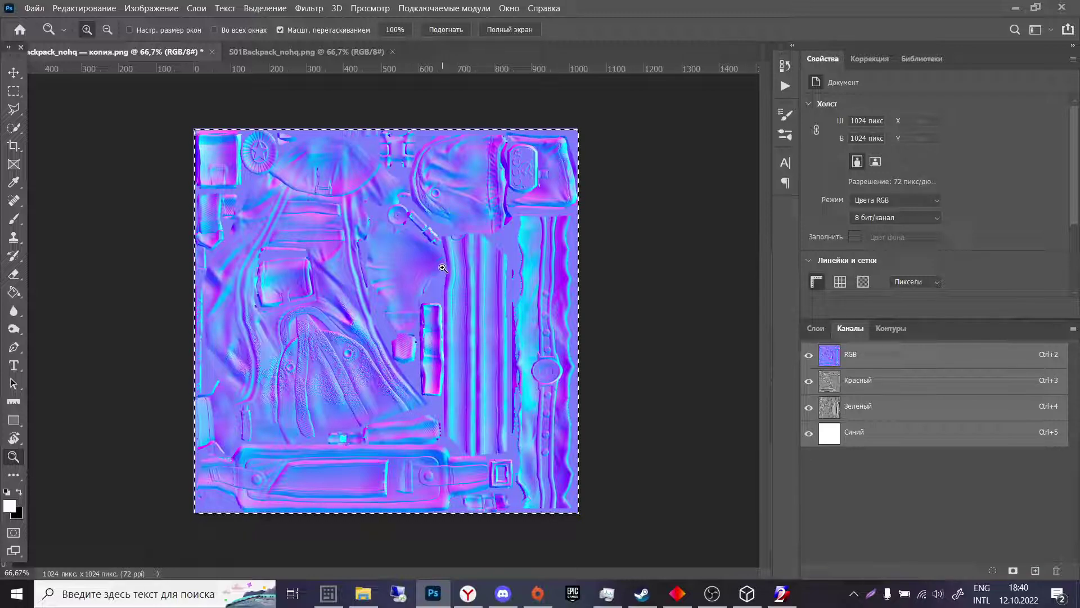
pyautogui.click(390, 327)
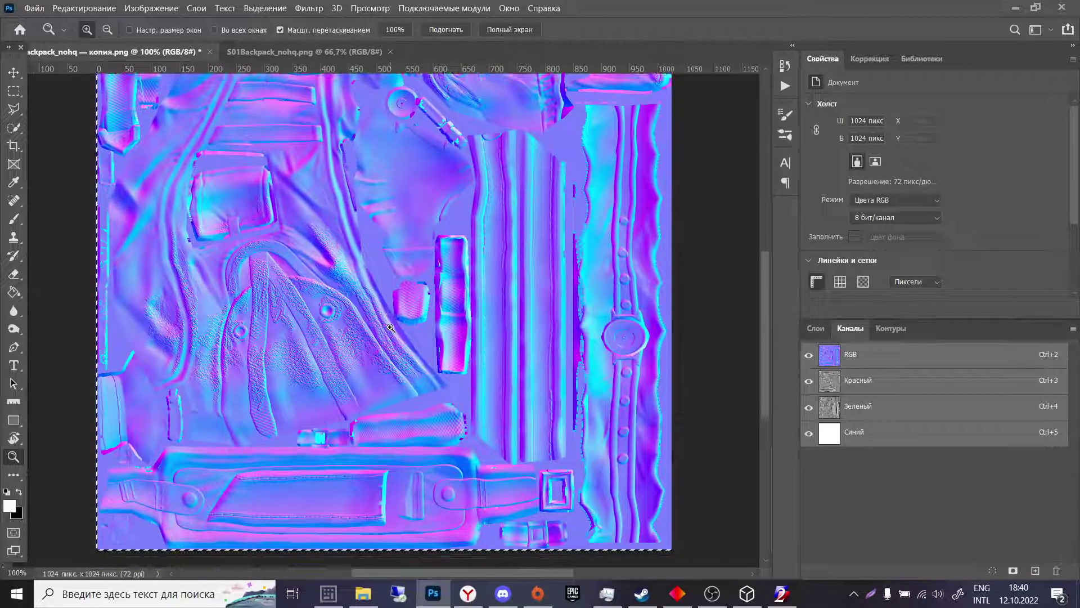
pyautogui.scroll(-1, 390, 327)
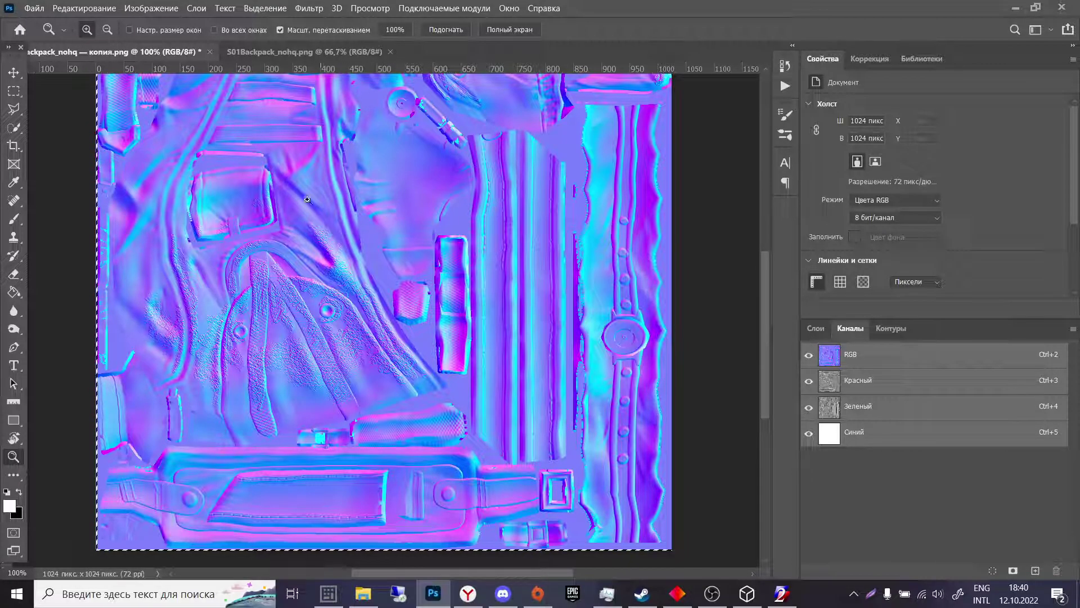
pyautogui.click(307, 52)
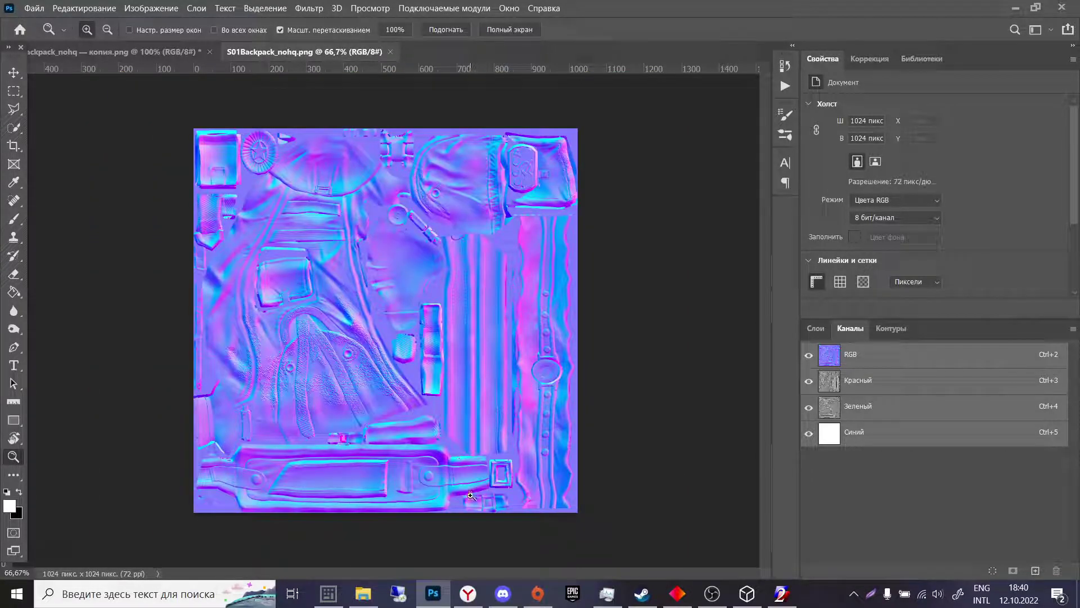